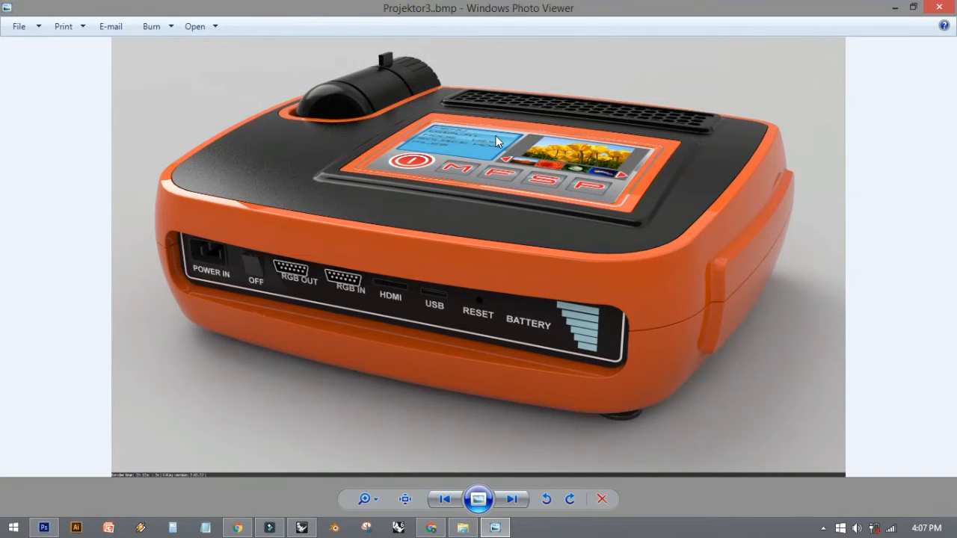
- Review the projector renders from Projektor3 to Projektor6, check the red model's lens area up close, and close the viewer
left_click(511, 499)
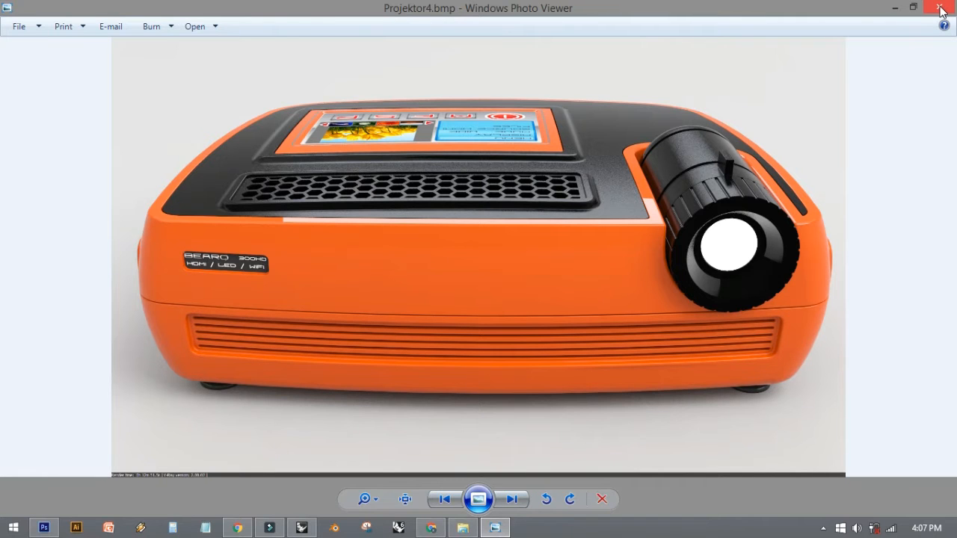
left_click(511, 501)
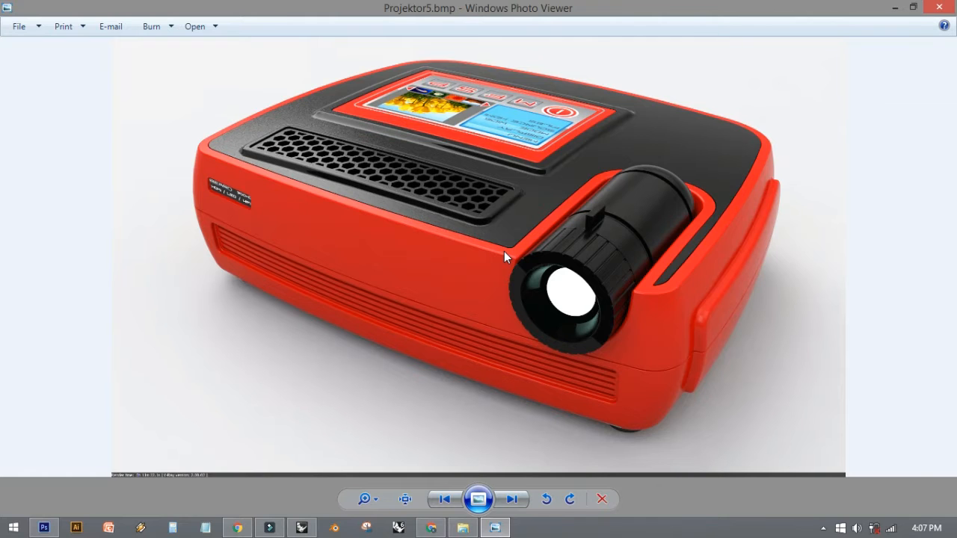
scroll(504, 252, "up", 5)
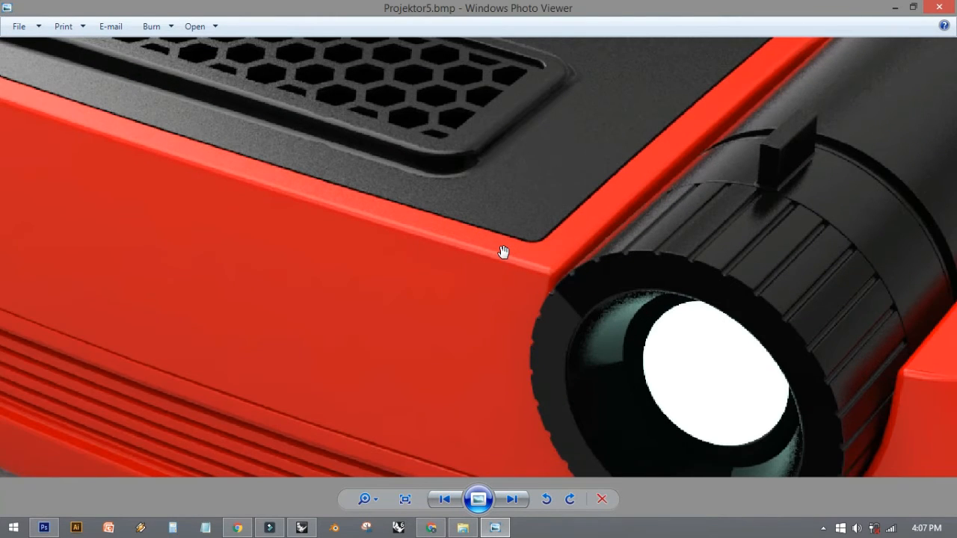
scroll(504, 251, "down", 5)
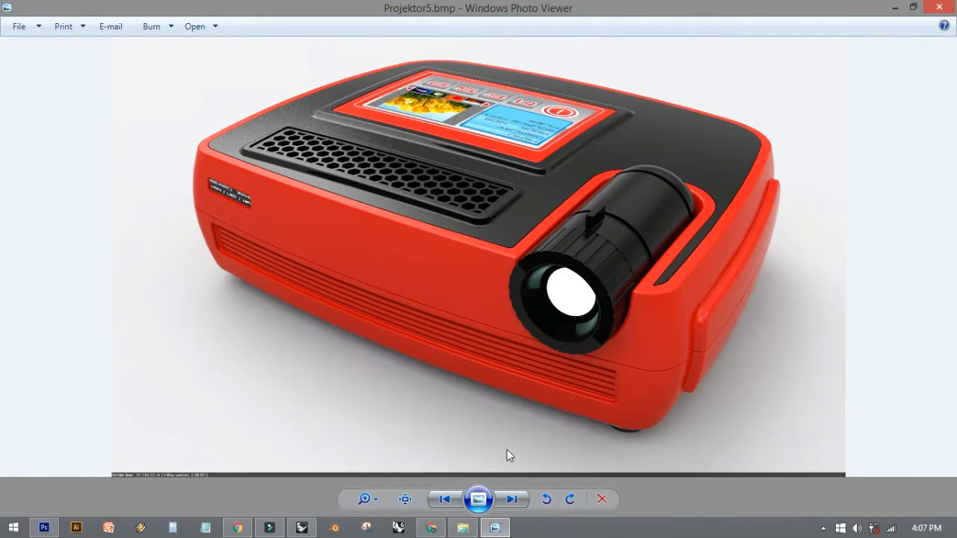
left_click(512, 501)
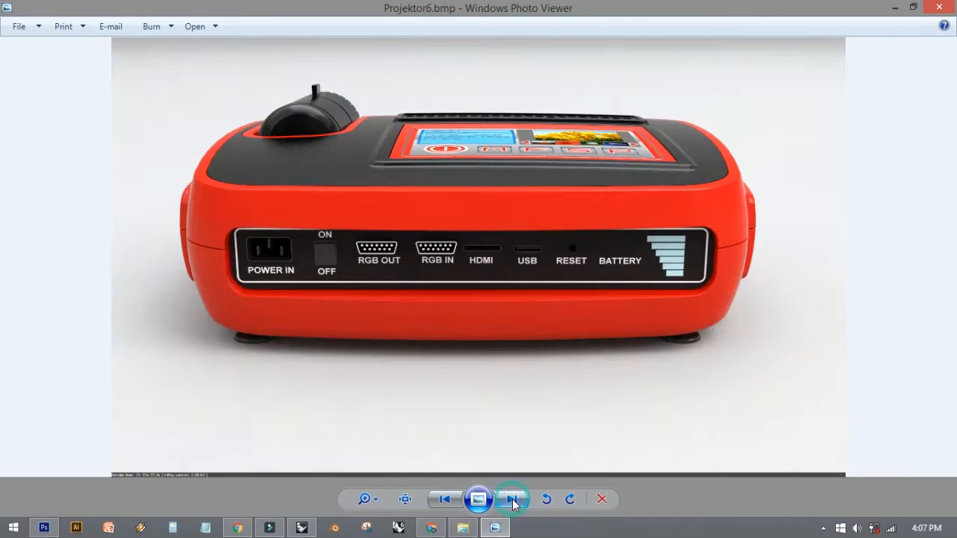
left_click(451, 501)
left_click(452, 503)
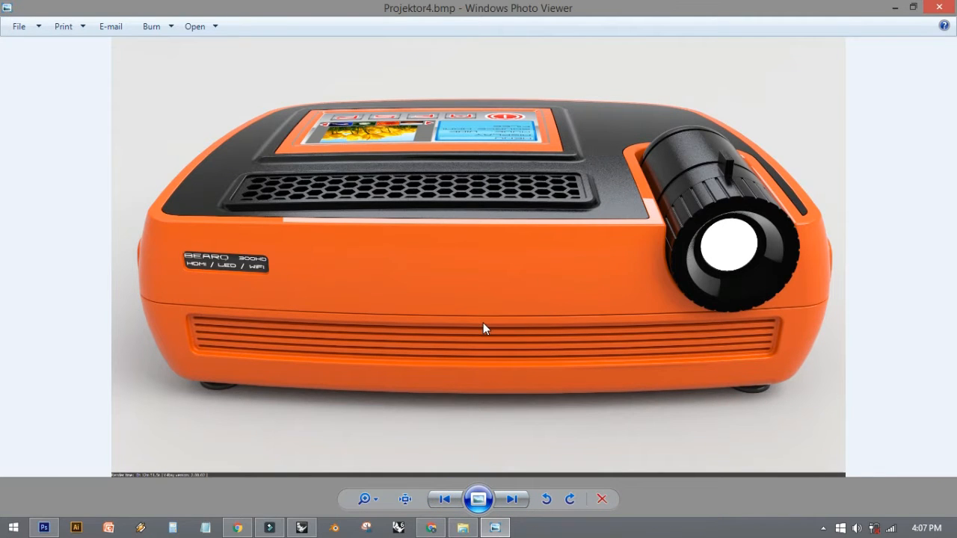
left_click(451, 501)
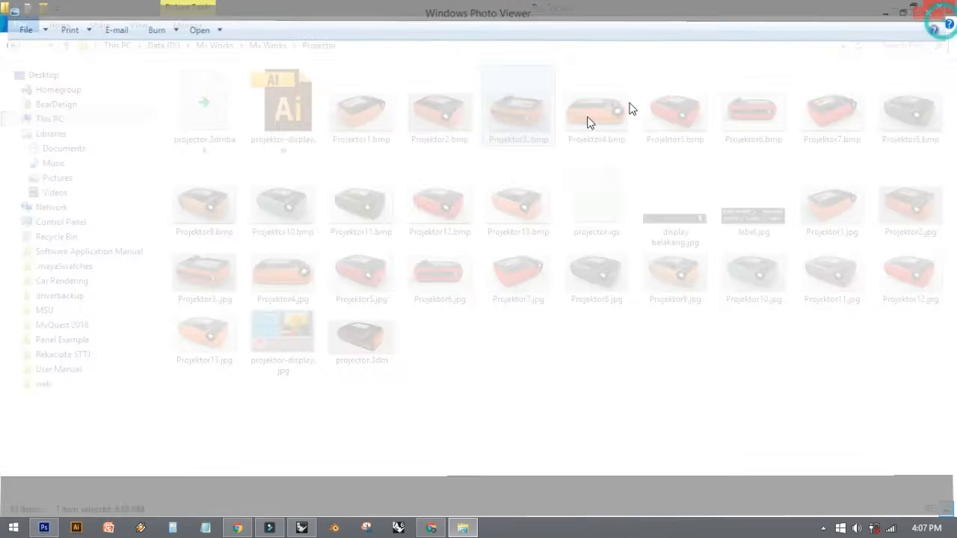
left_click(939, 8)
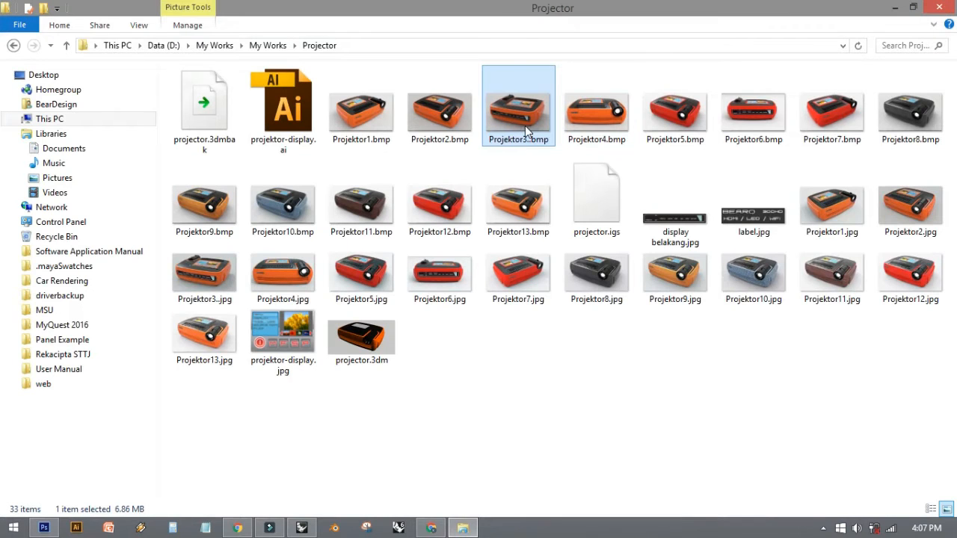
- View Projektor4.bmp and Projektor13.bmp from the Projector folder, closing each image after viewing it
left_click(599, 112)
double_click(599, 111)
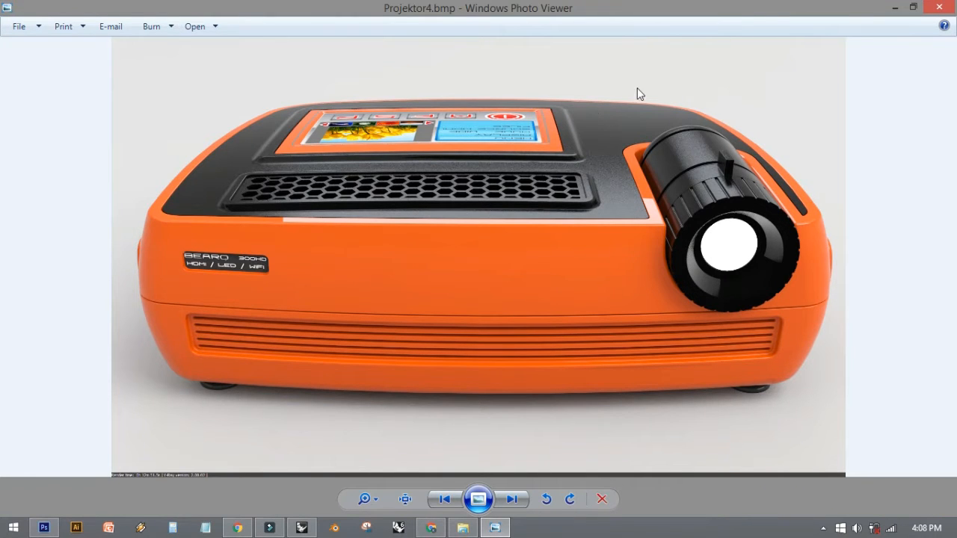
left_click(939, 9)
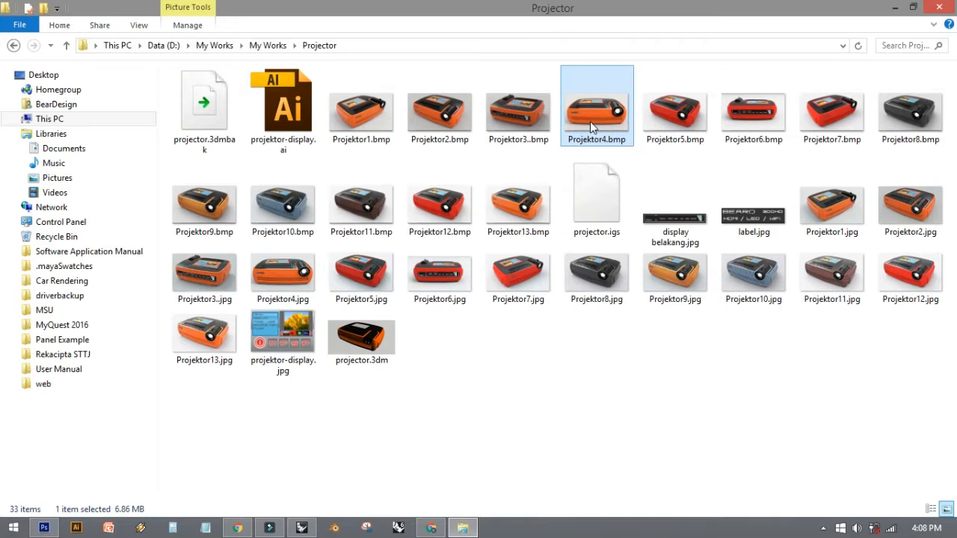
left_click_drag(590, 121, 548, 178)
left_click(504, 212)
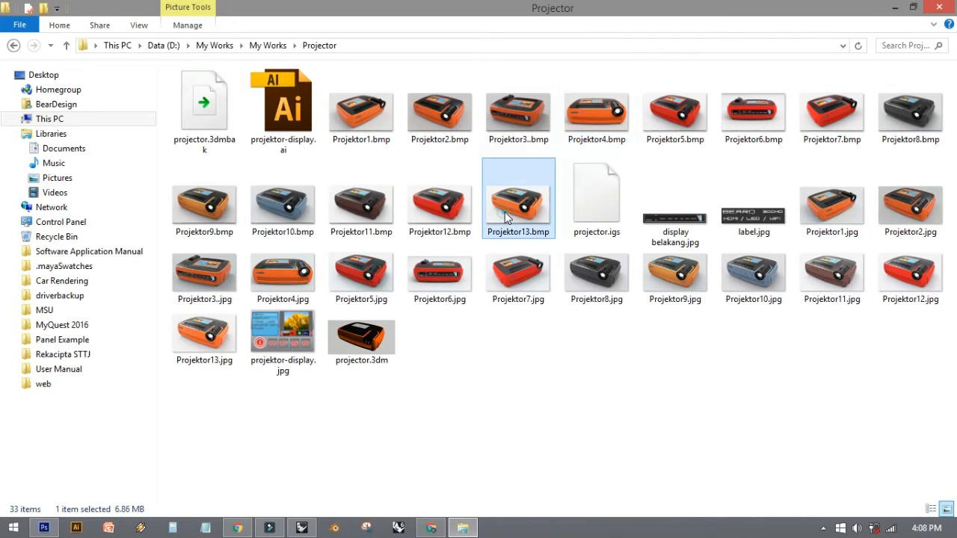
double_click(505, 212)
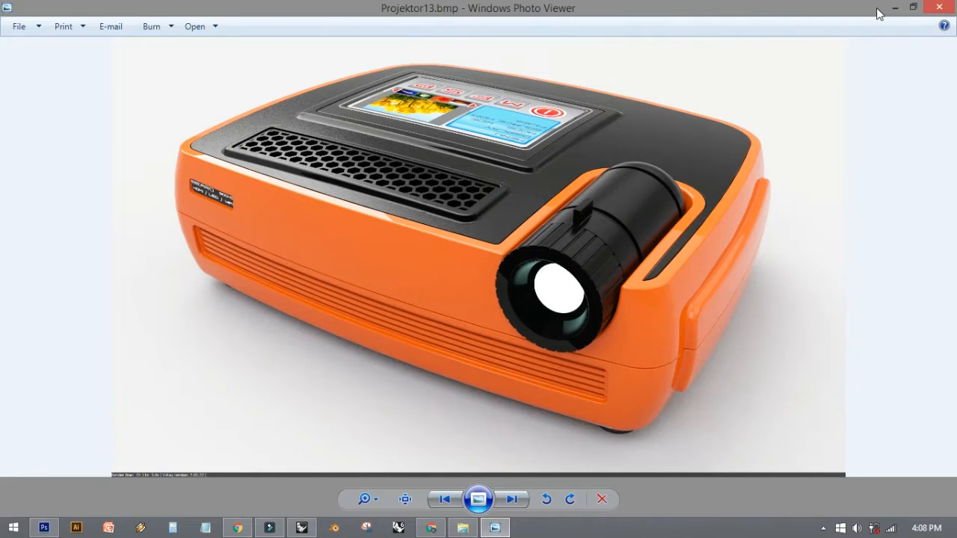
left_click(939, 6)
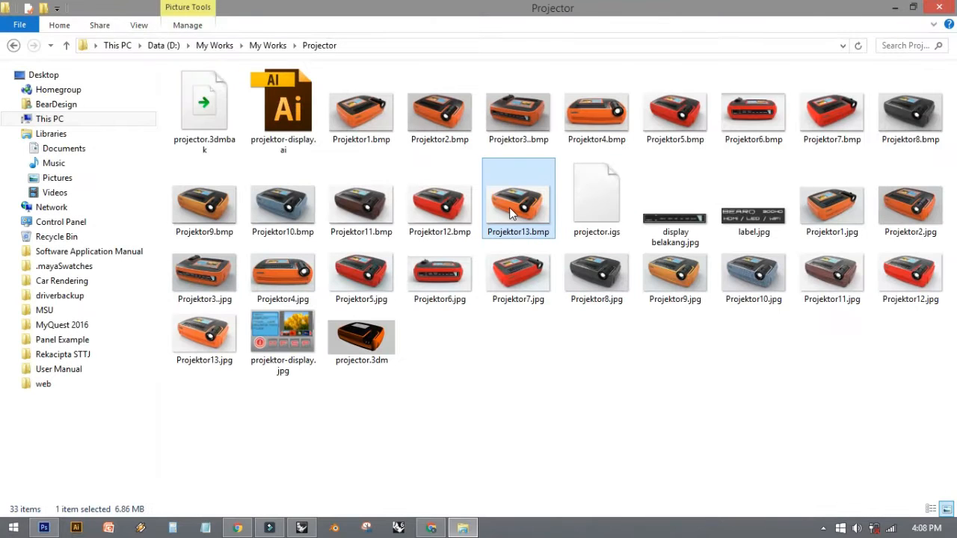
- Open Projektor13.bmp from the Projector folder in Photoshop and activate the Move tool
left_click_drag(509, 207, 138, 374)
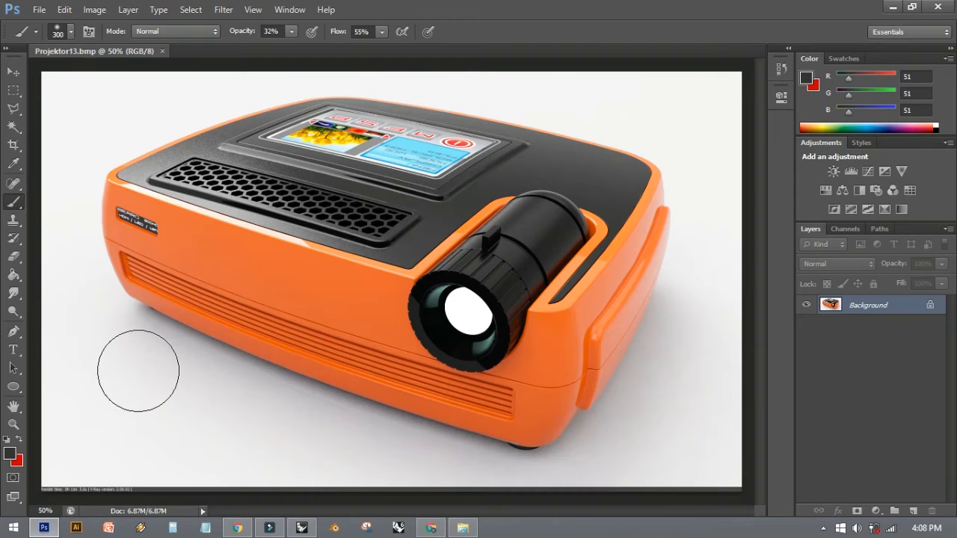
key("v")
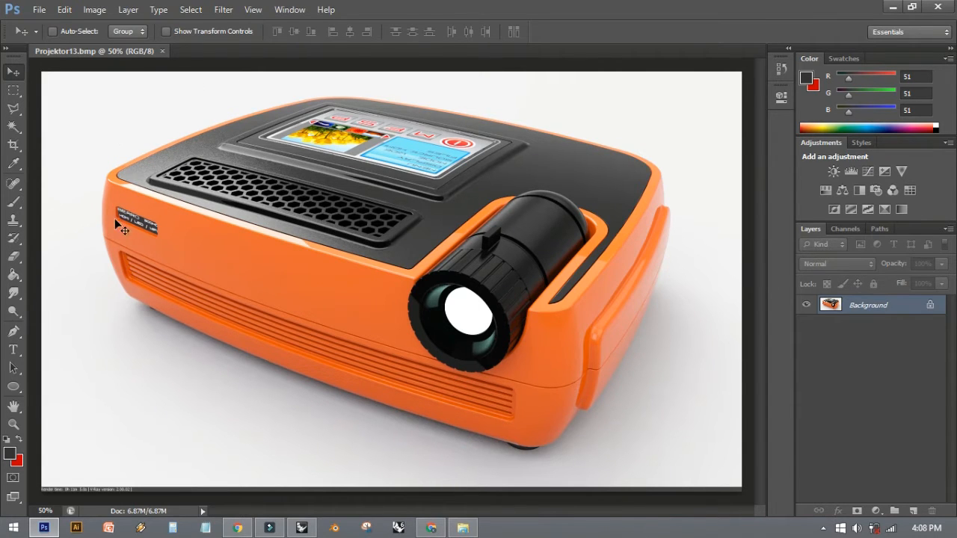
- Apply a slight brightness adjustment to the projector image with Brightness/Contrast and return to the Move tool
left_click(94, 15)
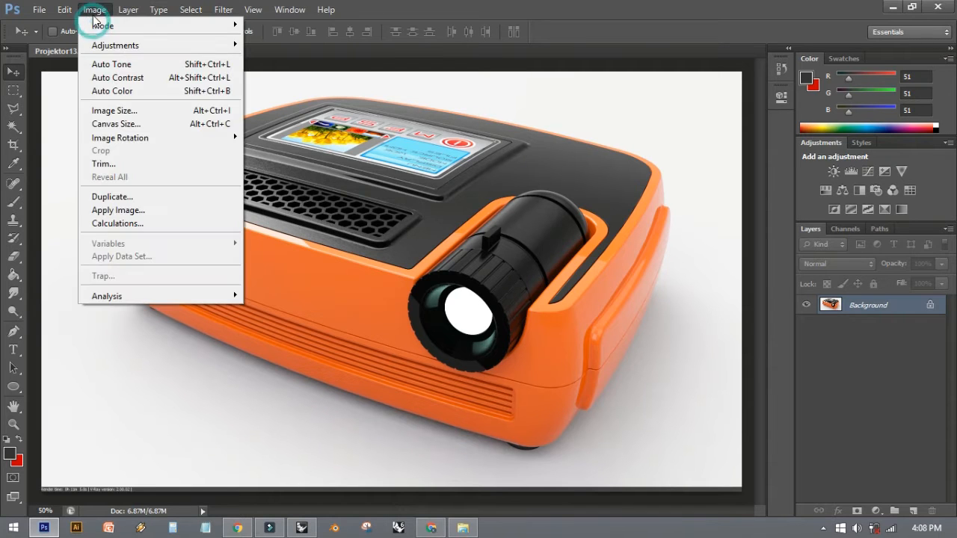
mouse_move(110, 48)
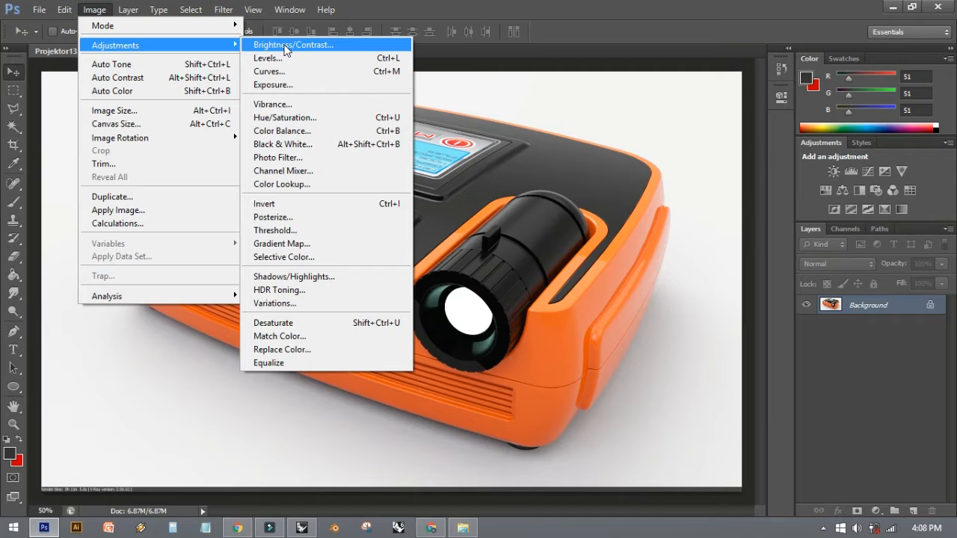
left_click(284, 46)
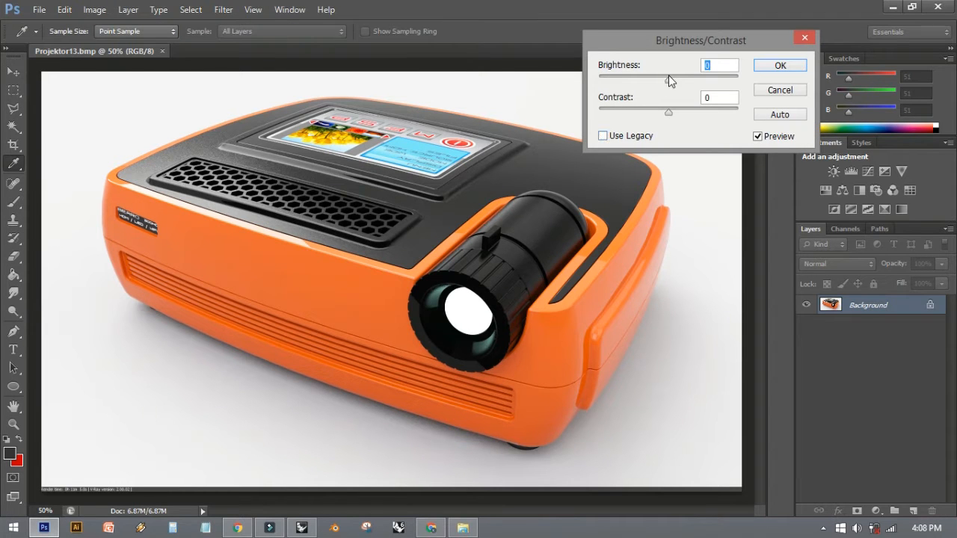
mouse_move(669, 76)
left_mouse_down()
mouse_move(691, 79)
mouse_move(664, 85)
mouse_move(667, 113)
mouse_move(707, 97)
mouse_move(643, 111)
mouse_move(684, 100)
mouse_move(673, 81)
mouse_move(690, 78)
mouse_move(669, 81)
left_mouse_up()
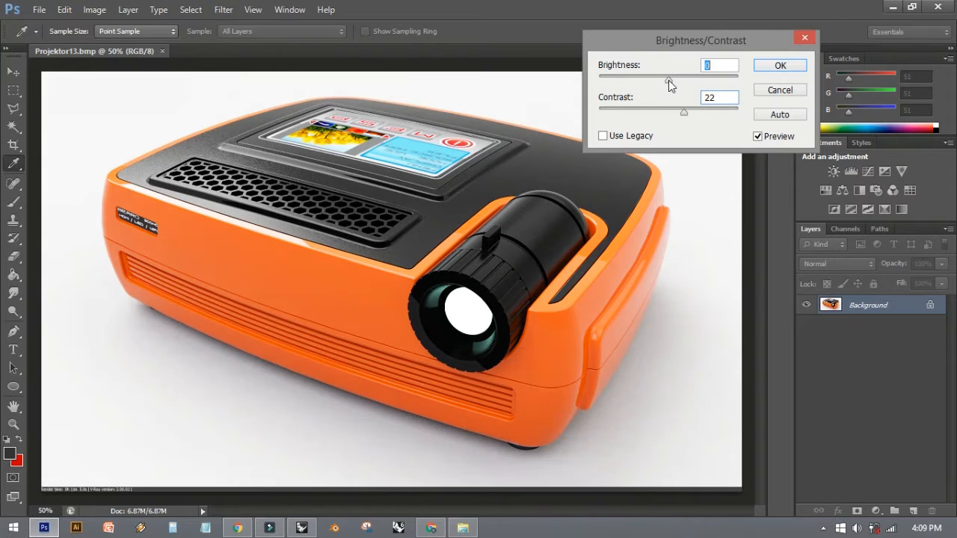
left_click(778, 67)
key("v")
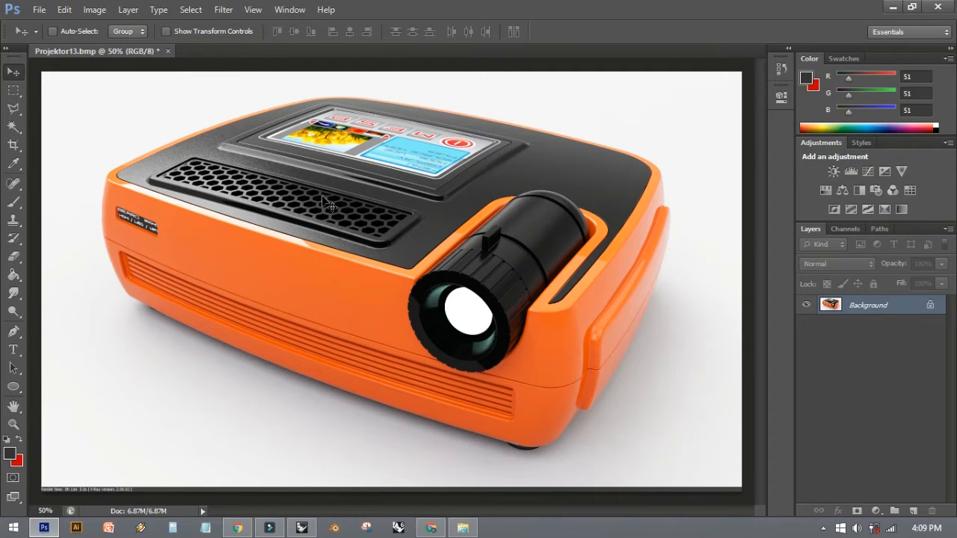
- Examine the edges and surfaces around the projector's lens at up to 300% magnification
key("ctrl+plus")
key("ctrl+plus")
key("ctrl+plus")
key("ctrl+plus")
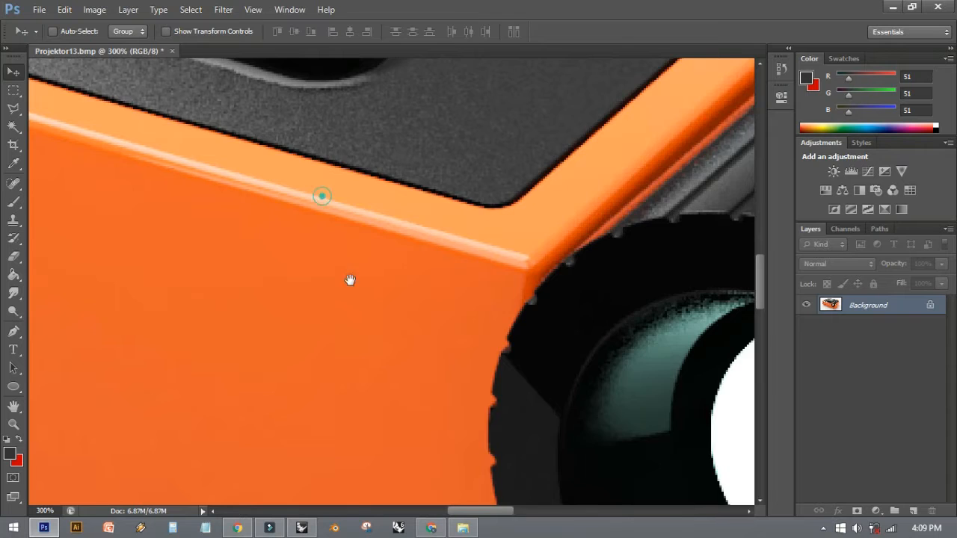
left_click_drag(350, 280, 361, 354)
left_click_drag(384, 288, 222, 374)
left_click_drag(455, 304, 331, 155)
left_click_drag(498, 243, 330, 167)
key("ctrl+minus")
key("ctrl+minus")
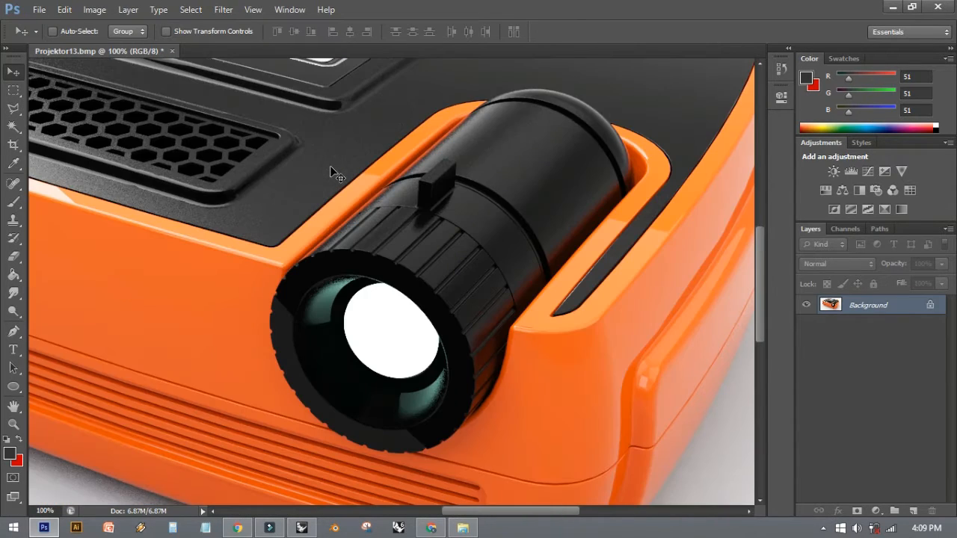
key("ctrl+minus")
key("ctrl+minus")
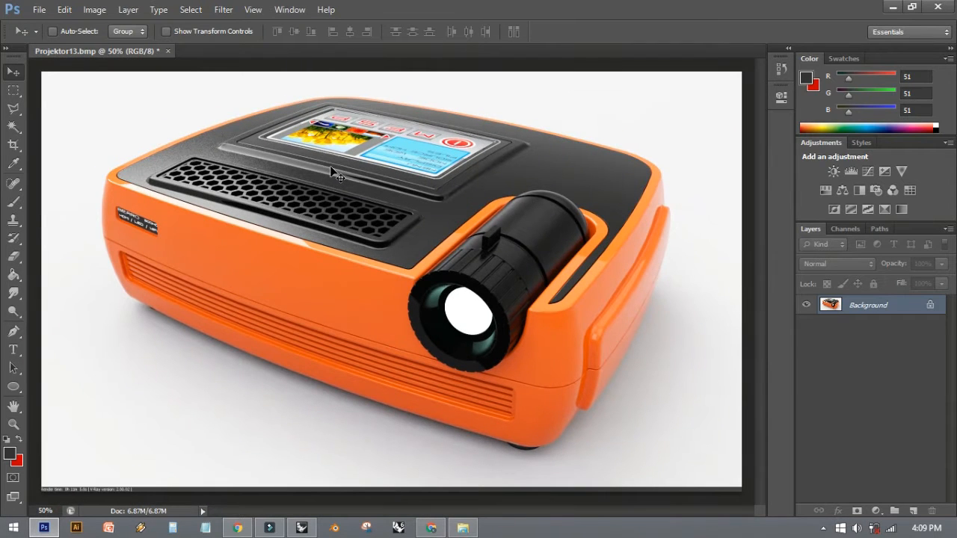
- Sharpen the projector image with Unsharp Mask, using an amount of 192%, a radius of 0.9 pixels and a threshold of 0
left_click(225, 11)
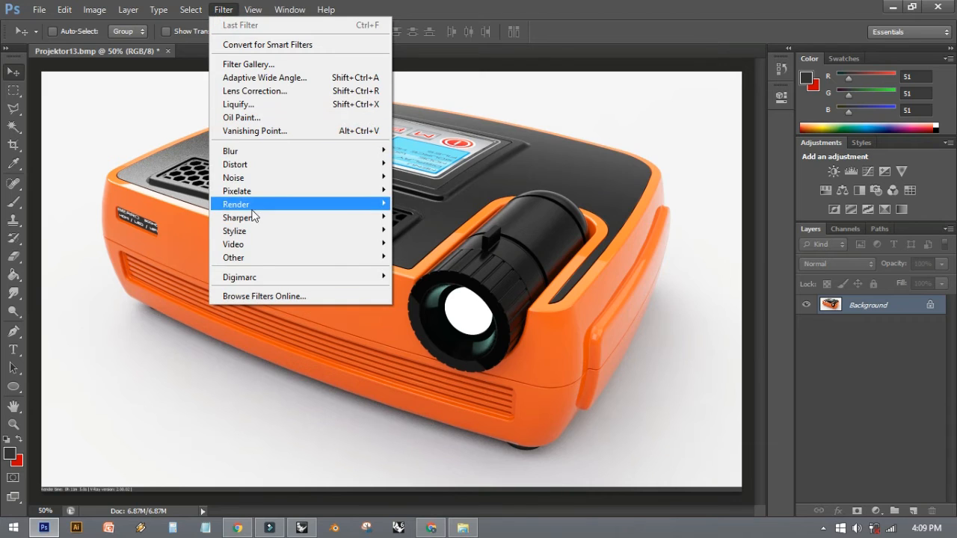
mouse_move(254, 222)
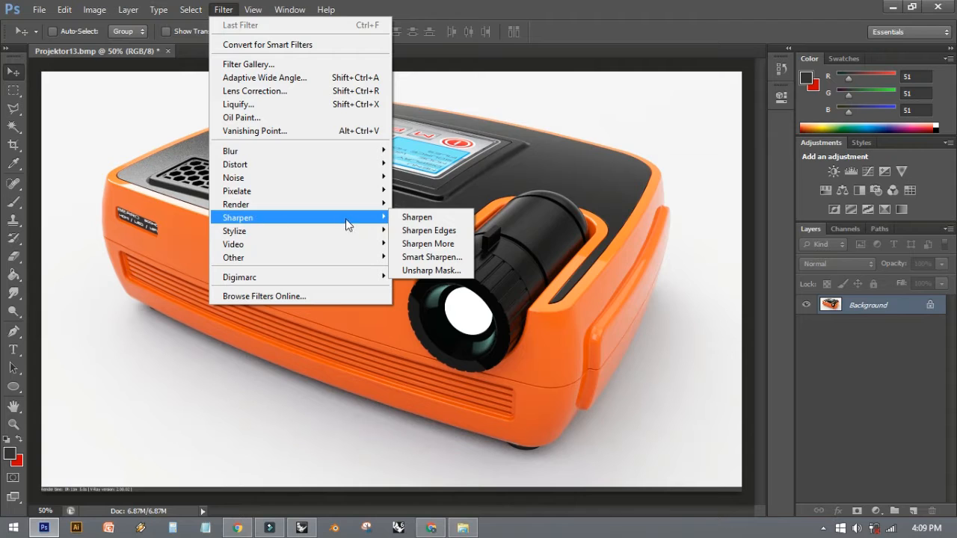
left_click(443, 269)
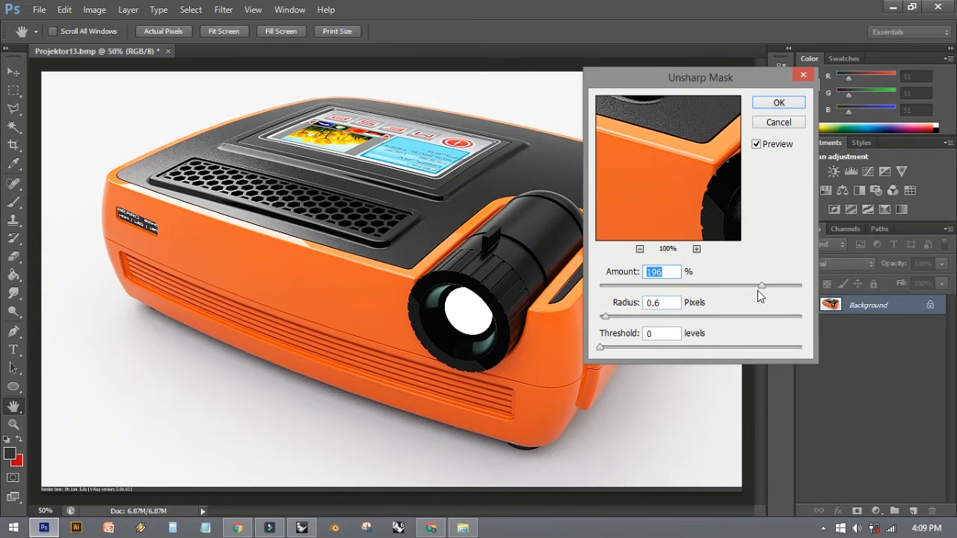
left_click_drag(759, 286, 734, 286)
mouse_move(607, 316)
left_mouse_down()
mouse_move(630, 319)
mouse_move(608, 318)
left_mouse_up()
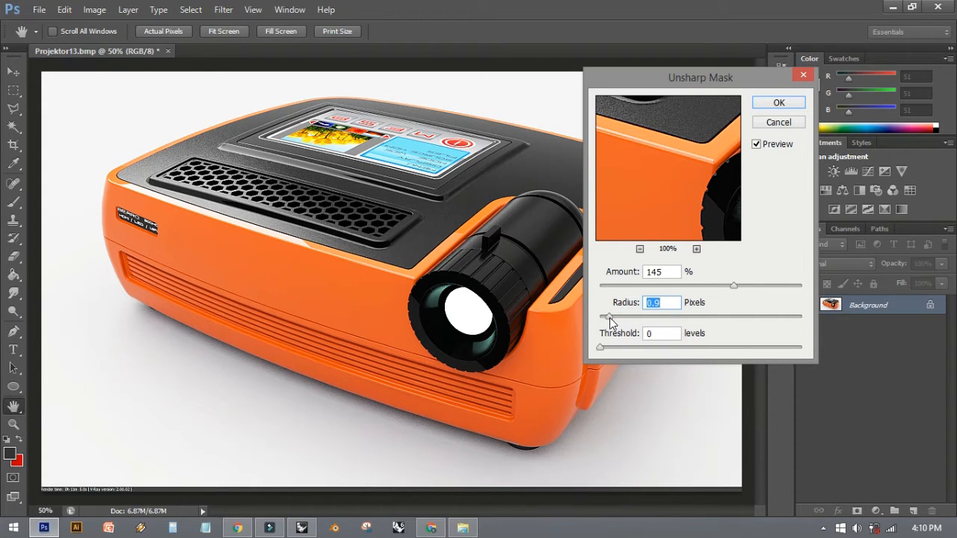
left_click_drag(731, 287, 759, 282)
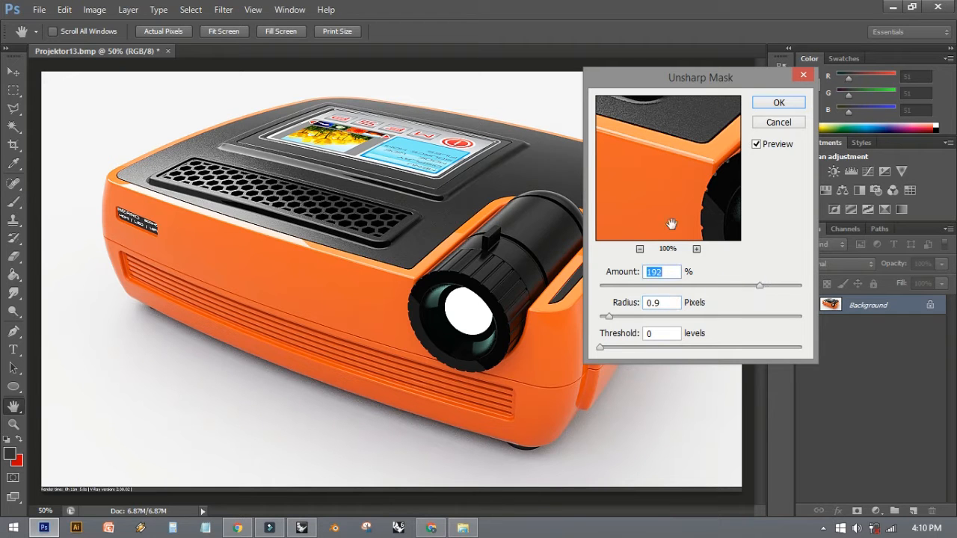
left_click(779, 103)
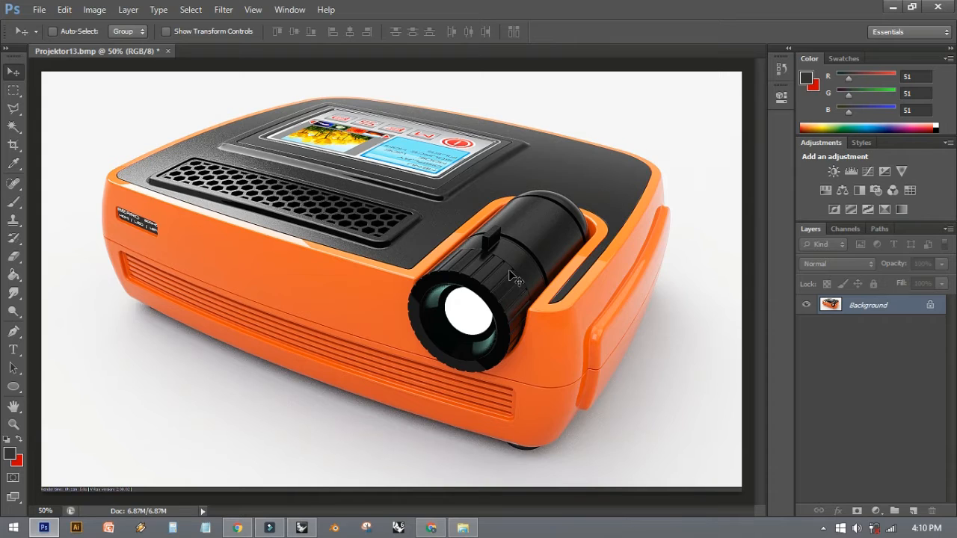
- Compare the sharpened projector image with its originally opened state through the history, and return to the Unsharp Mask state
key("ctrl+plus")
key("ctrl+plus")
key("ctrl+minus")
key("ctrl+minus")
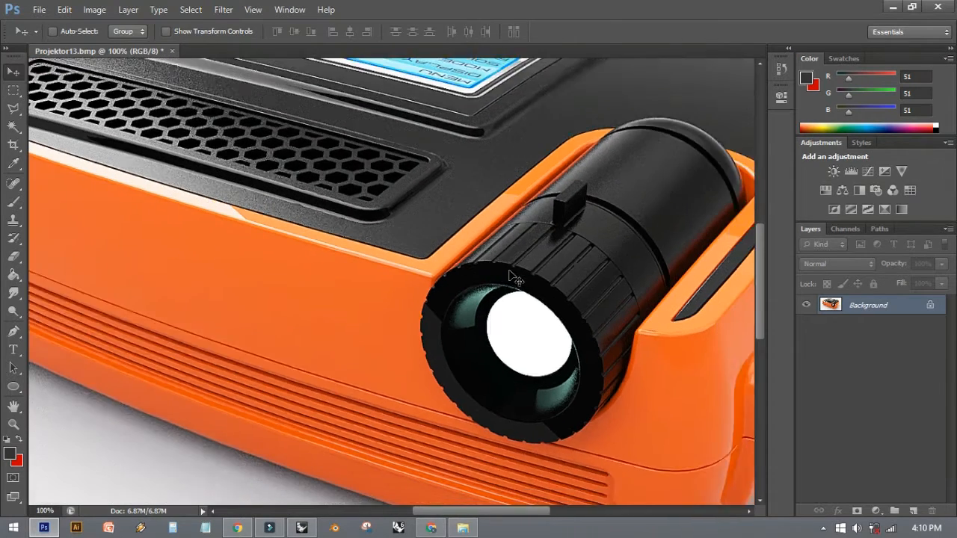
key("ctrl+minus")
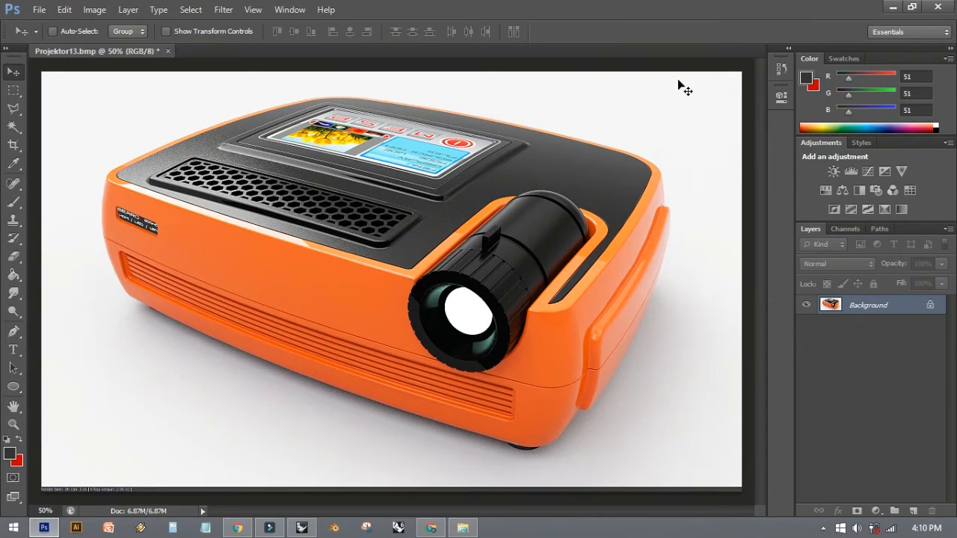
left_click(778, 69)
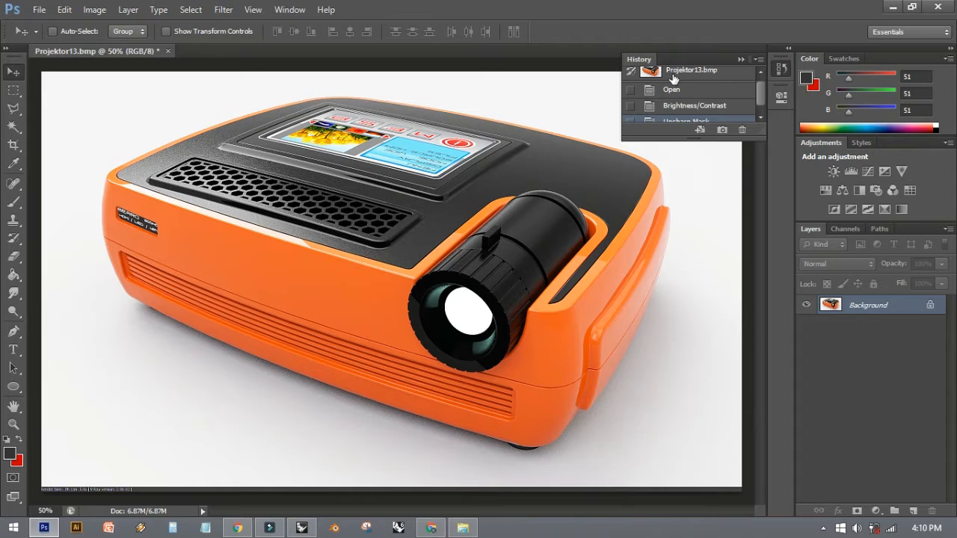
left_click(673, 74)
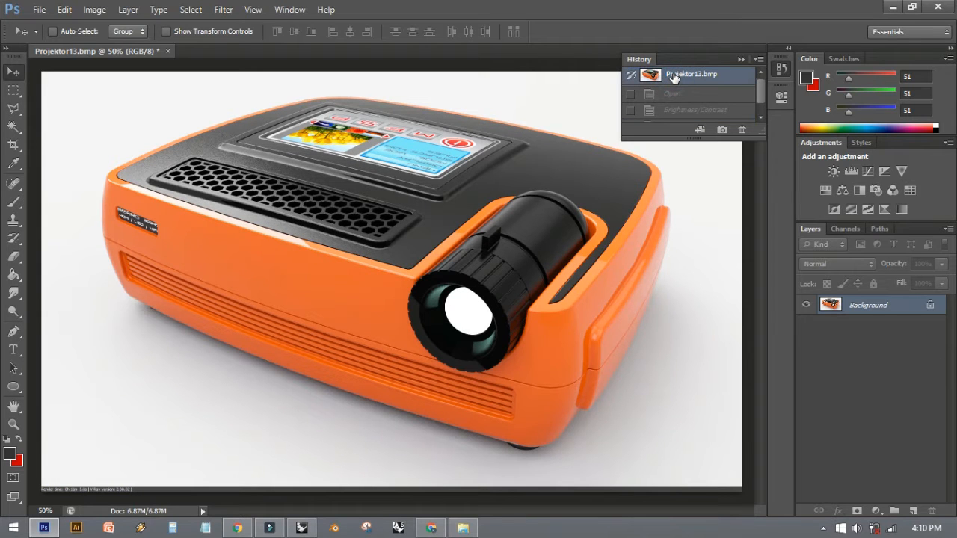
key("ctrl+z")
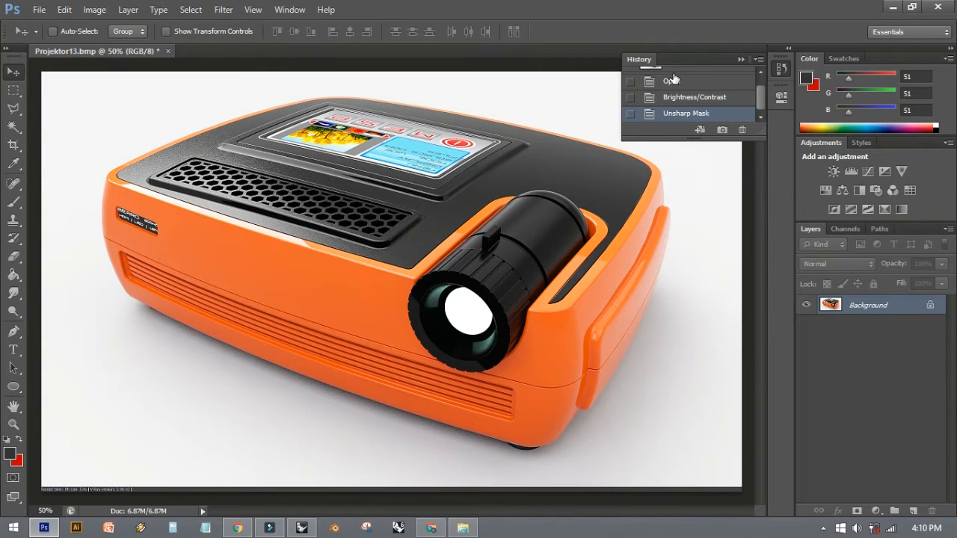
key("ctrl+z")
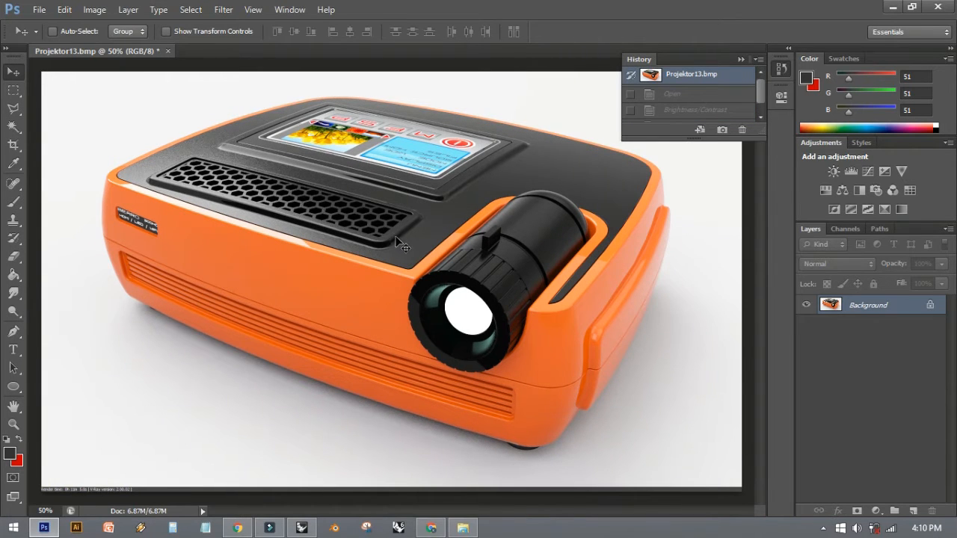
key("ctrl+z")
- Examine the sharpened details across the projector's body at higher magnification and return to the full view
key("ctrl+plus")
key("ctrl+plus")
key("ctrl+plus")
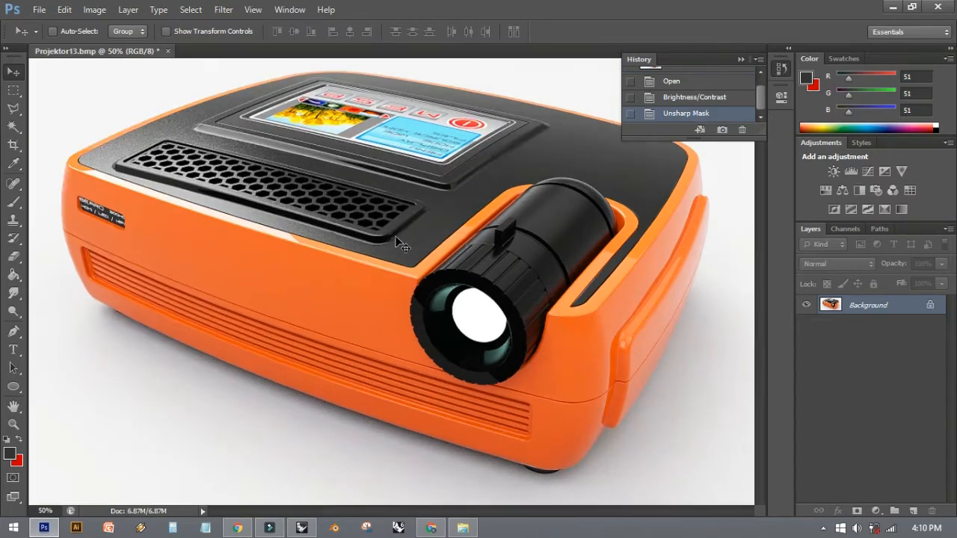
key("space")
left_click_drag(396, 237, 552, 490)
left_click_drag(348, 252, 604, 315)
left_click_drag(396, 277, 306, 196)
left_click_drag(541, 241, 232, 93)
left_click_drag(551, 308, 418, 196)
key("ctrl+minus")
key("ctrl+minus")
key("ctrl+minus")
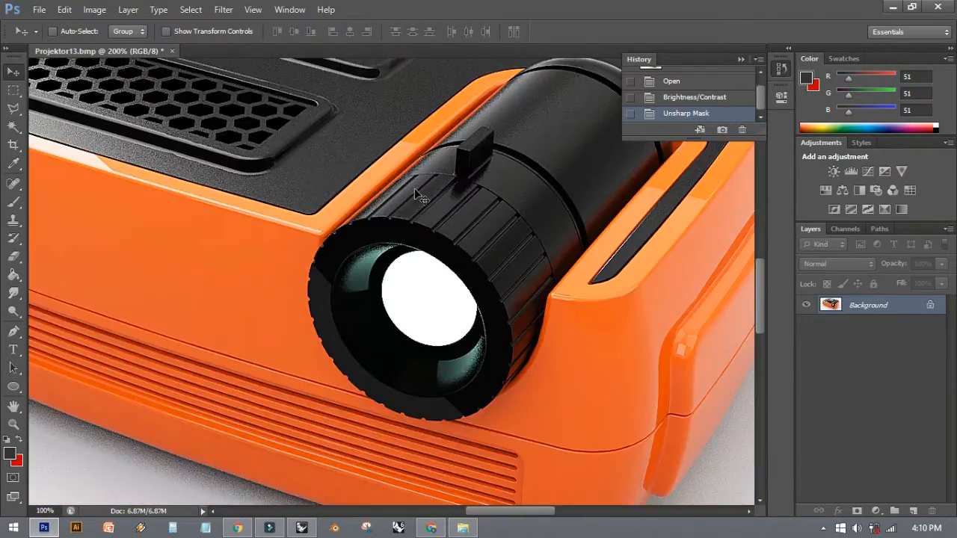
- Start saving the retouched image under a new name in the Projector folder, with JPEG as the format
left_click(39, 9)
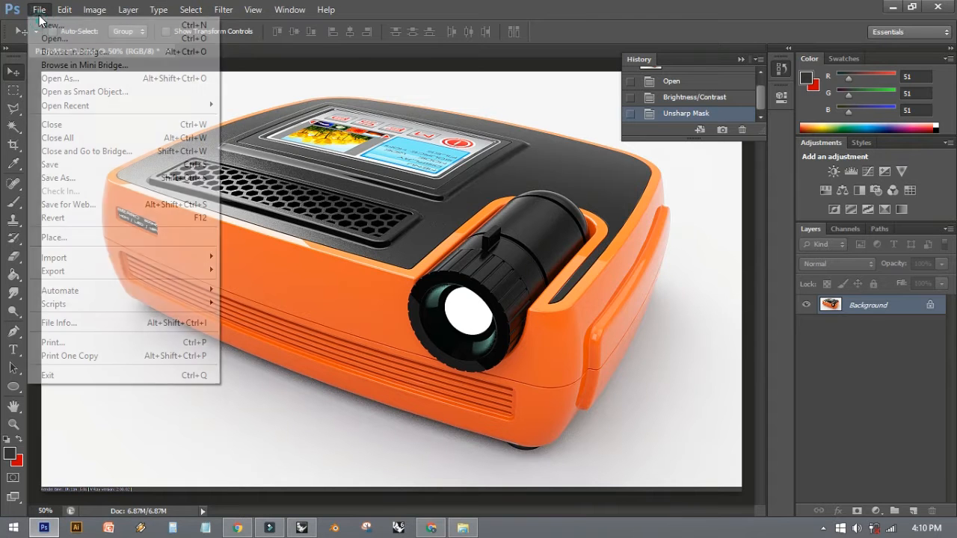
left_click(107, 176)
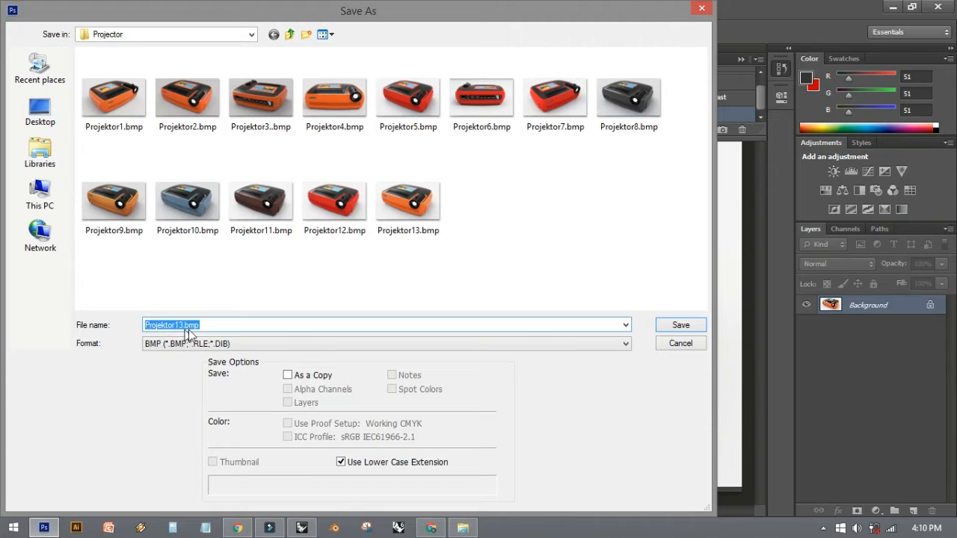
left_click(231, 345)
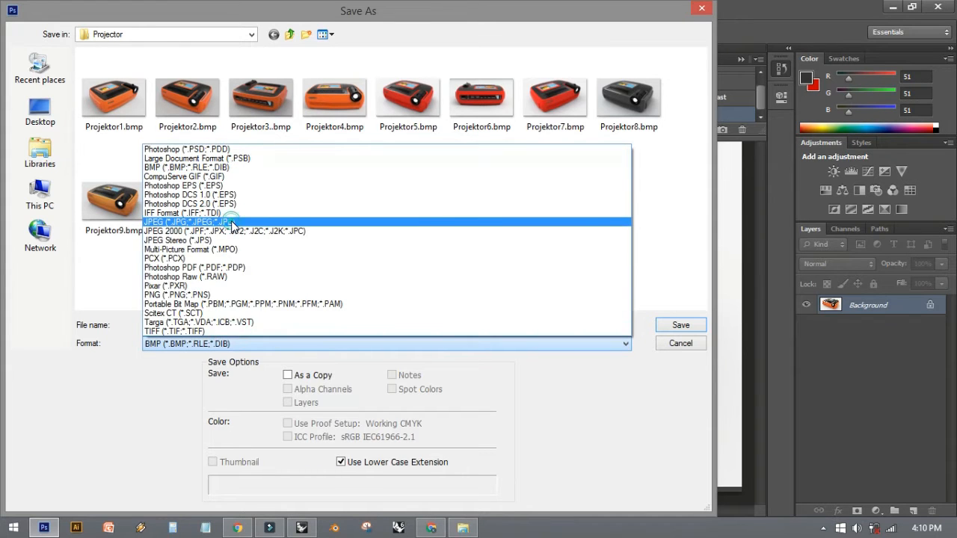
left_click(231, 223)
- Name the file Projektor14 and save it as a progressive JPEG with 3 scans at maximum quality 12
double_click(224, 326)
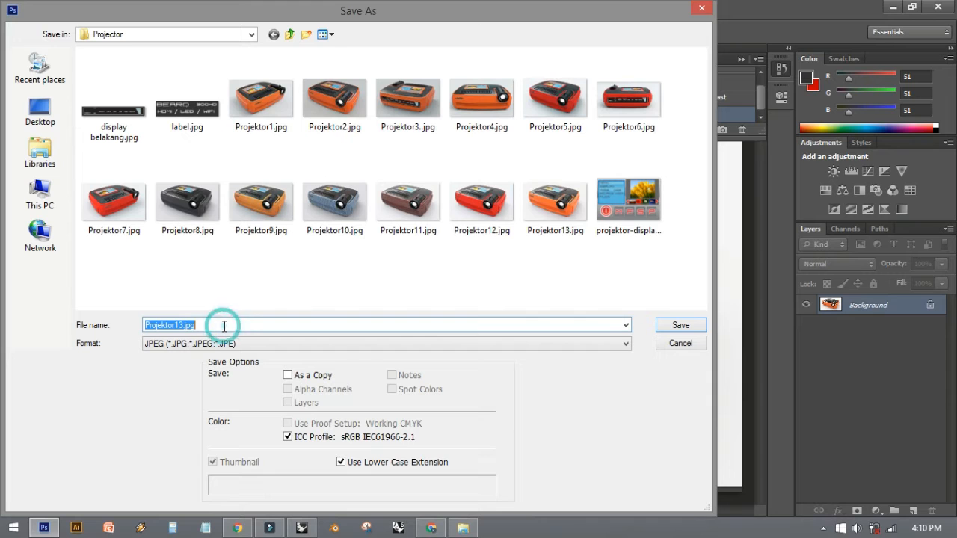
left_click(213, 326)
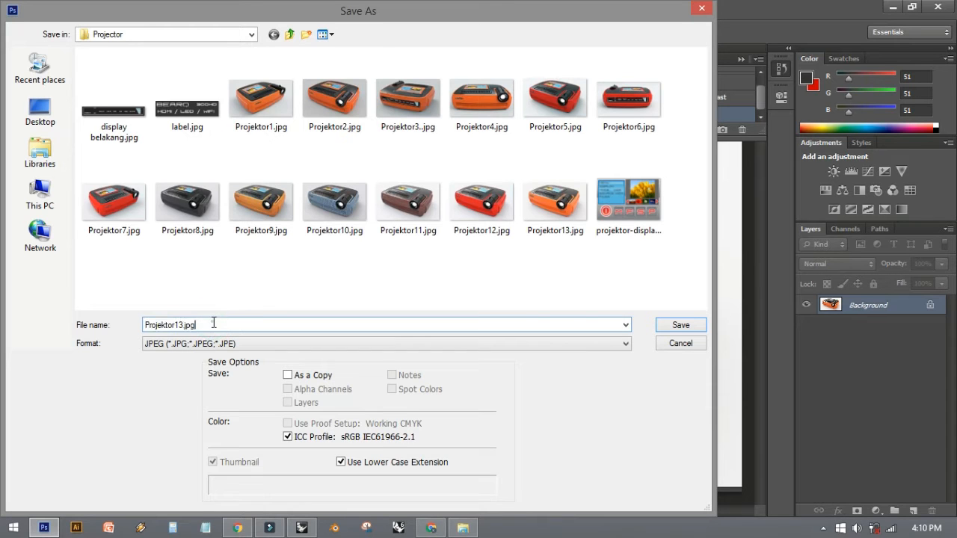
key("BackSpace")
key("BackSpace")
key("BackSpace")
key("BackSpace")
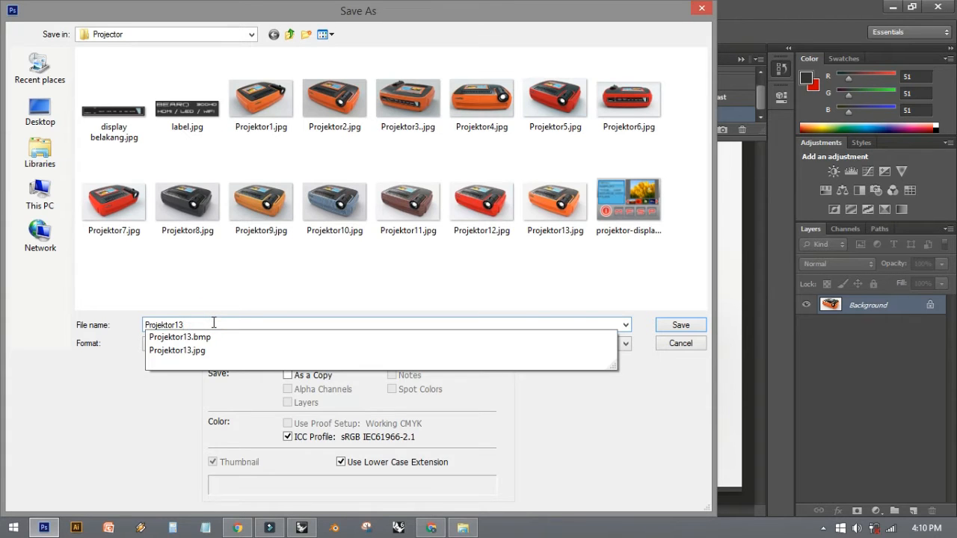
key("BackSpace")
type("4")
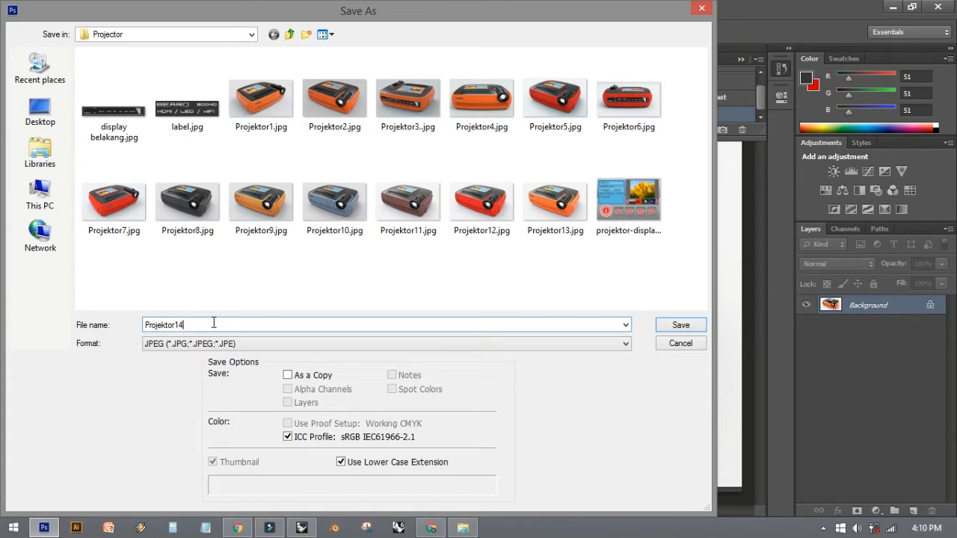
left_click(662, 327)
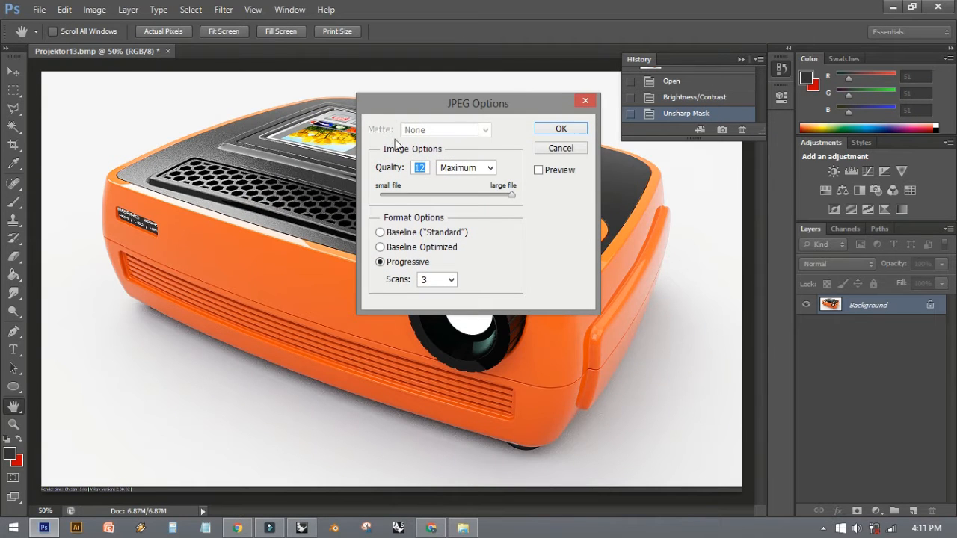
left_click(555, 130)
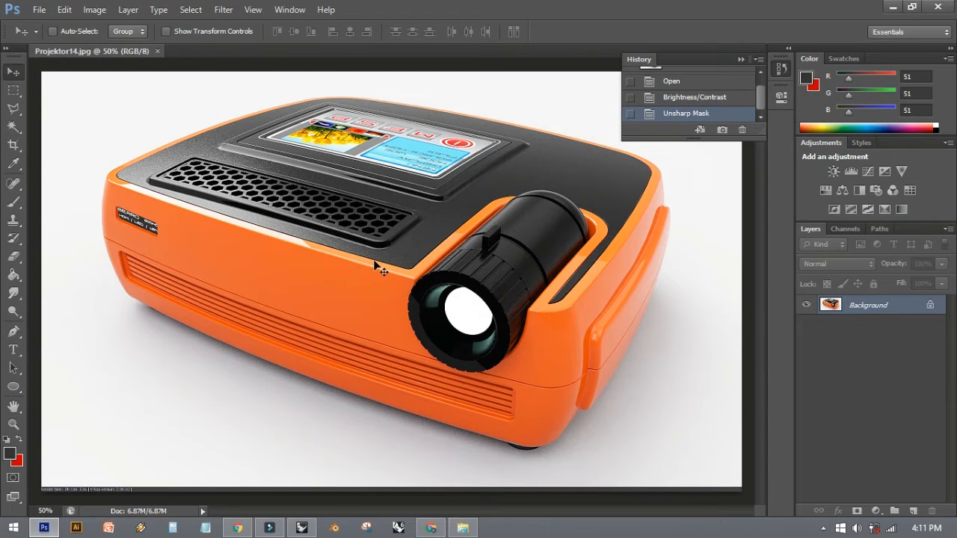
- Open Projektor13.bmp and Projektor14.jpg from the Projector folder in Windows Photo Viewer and switch between them to compare
left_click(464, 529)
left_click(506, 406)
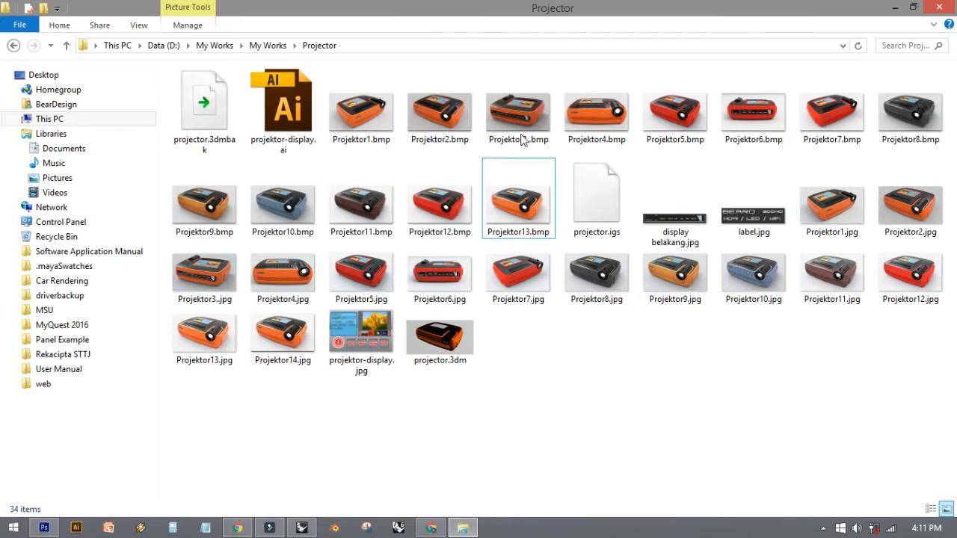
double_click(516, 201)
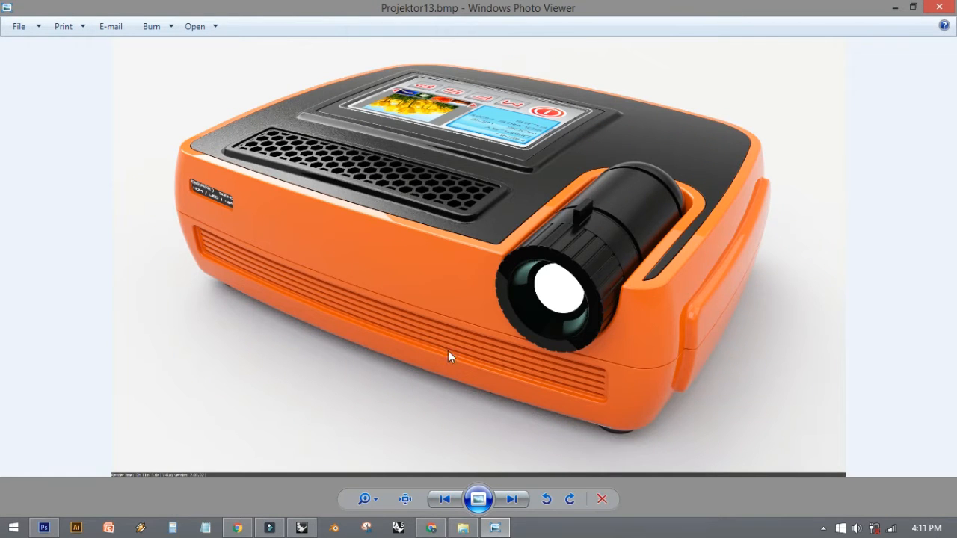
left_click(464, 528)
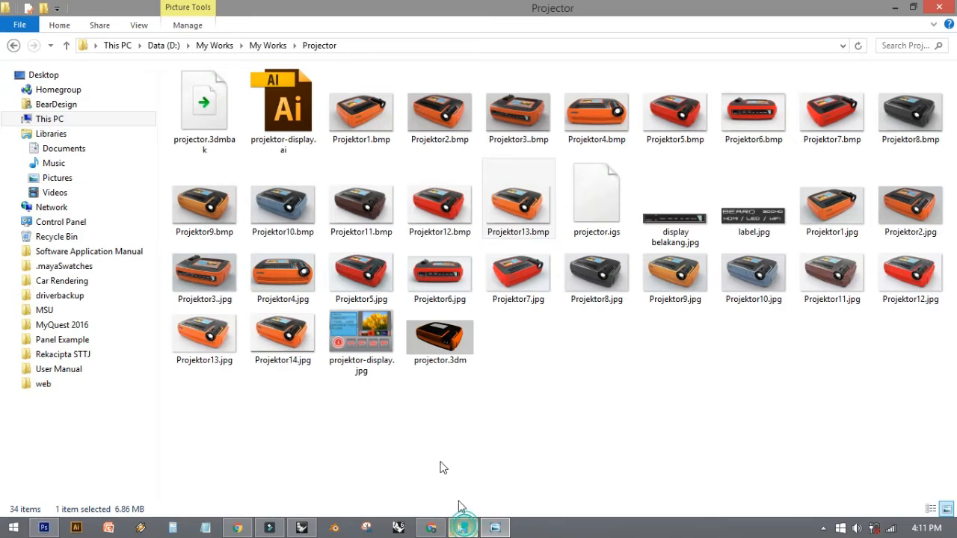
double_click(295, 318)
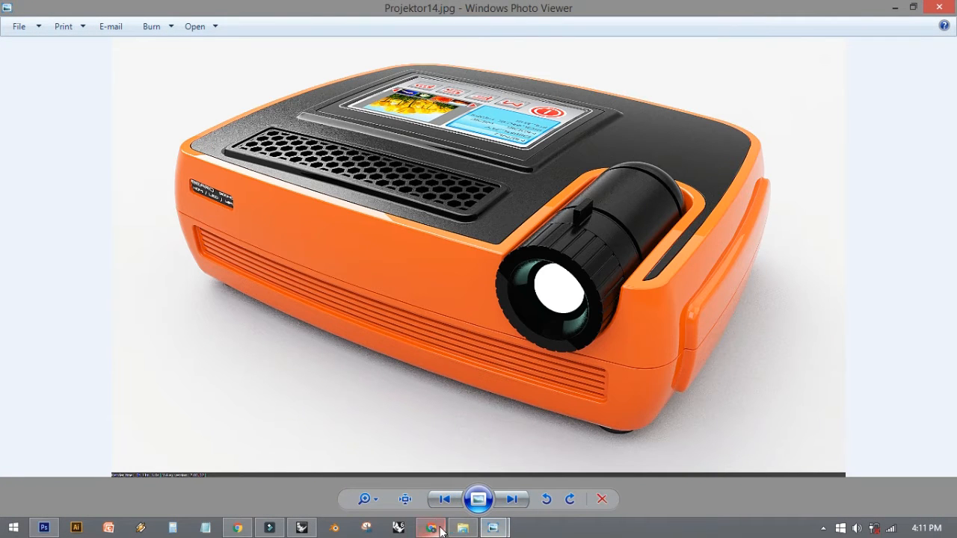
mouse_move(499, 531)
left_click(424, 448)
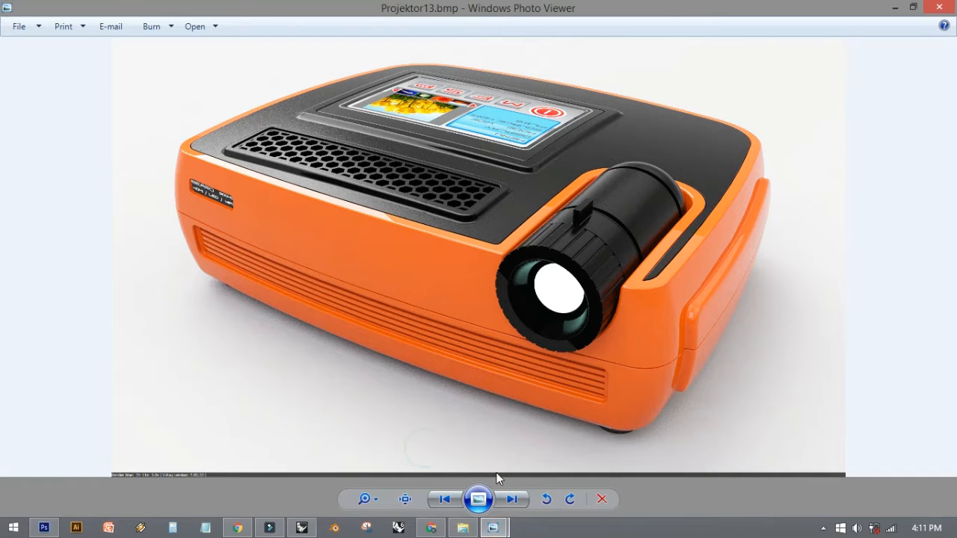
mouse_move(495, 529)
left_click(541, 452)
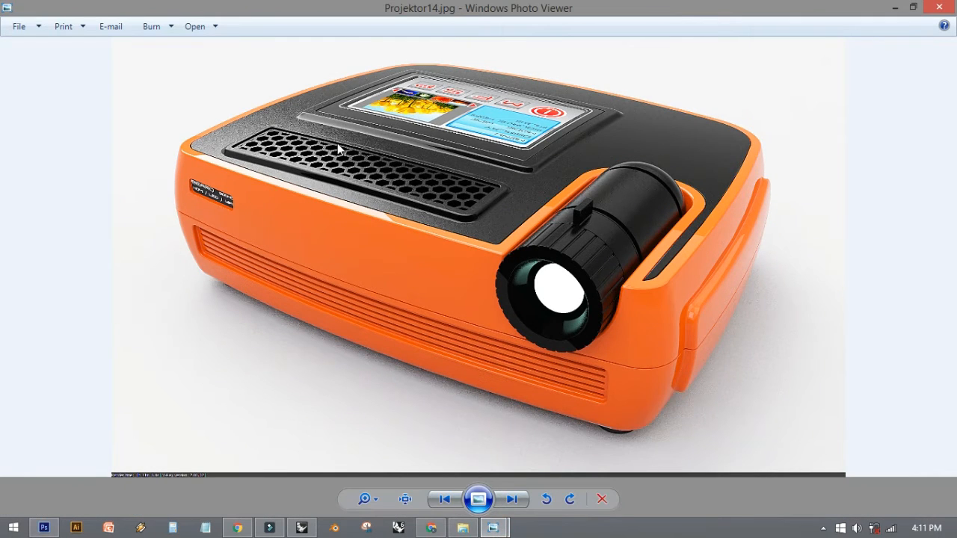
- Inspect the vent grille and lens of Projektor14.jpg up close, and close that image
scroll(453, 219, "up", 5)
scroll(453, 219, "down", 3)
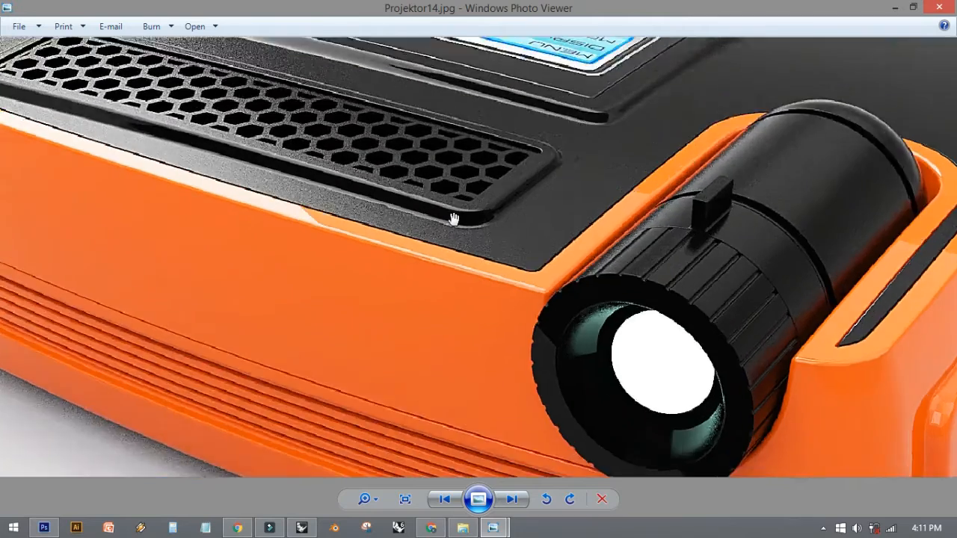
left_click_drag(453, 218, 449, 278)
scroll(450, 278, "down", 3)
left_click(939, 9)
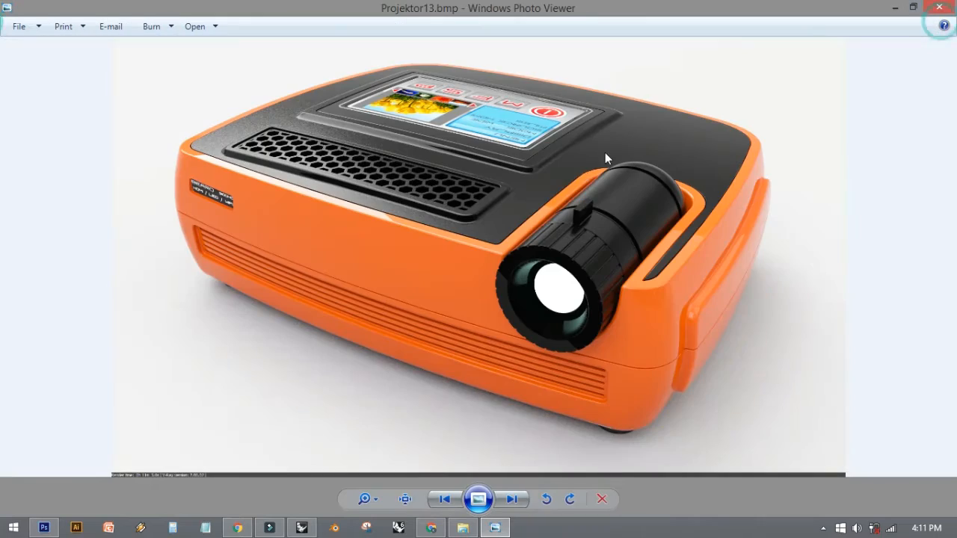
- In File Explorer, go to The RedBearon folder under My Works on drive D: and view the car render E98.bmp
left_click(463, 528)
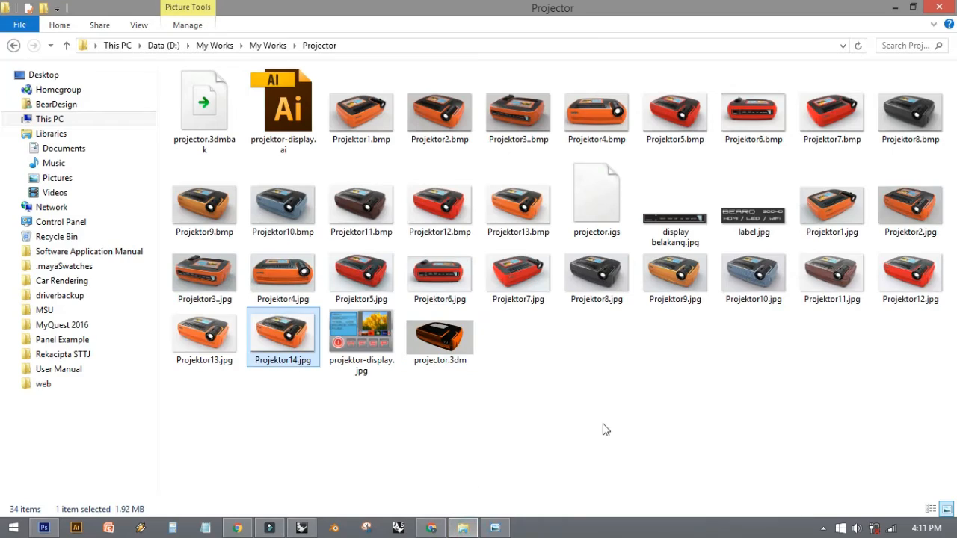
left_click(13, 45)
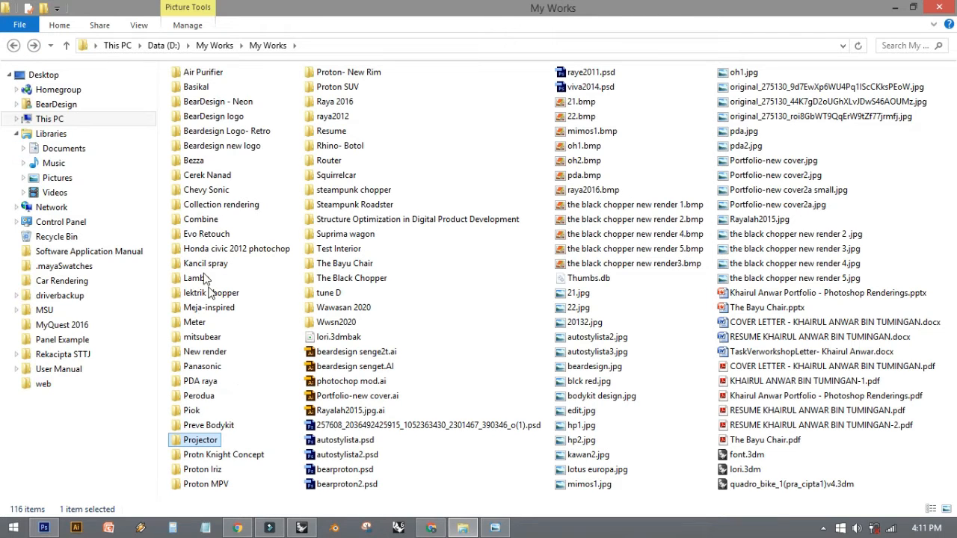
left_click(14, 44)
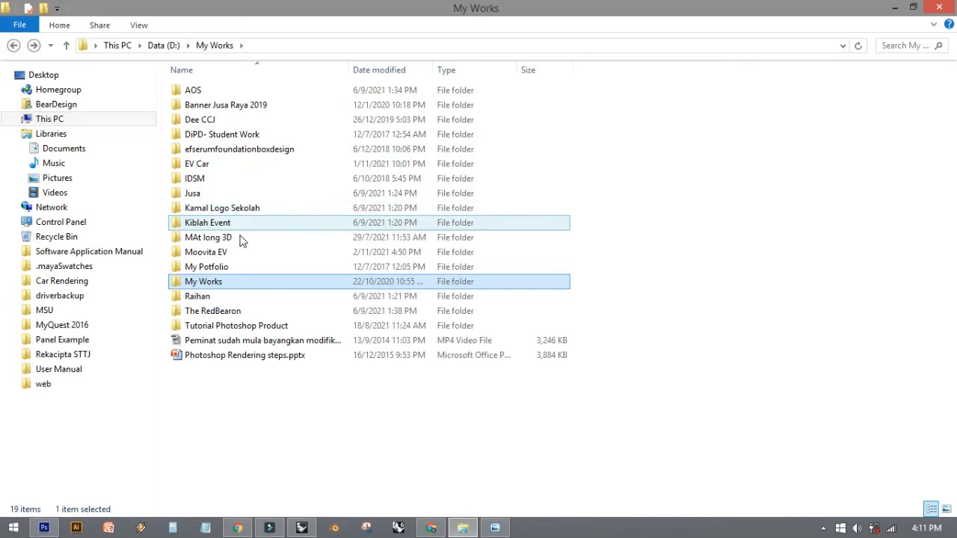
double_click(213, 311)
scroll(437, 313, "down", 10)
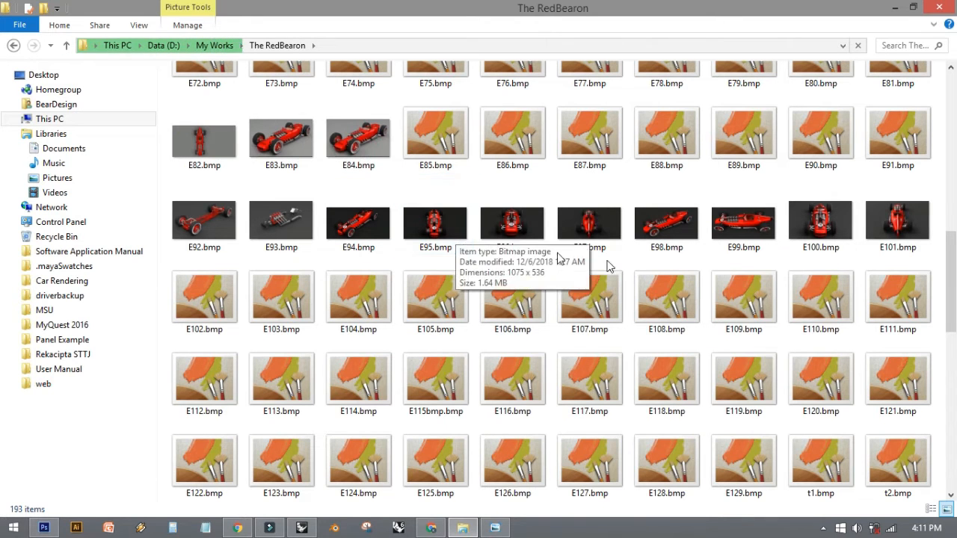
double_click(655, 238)
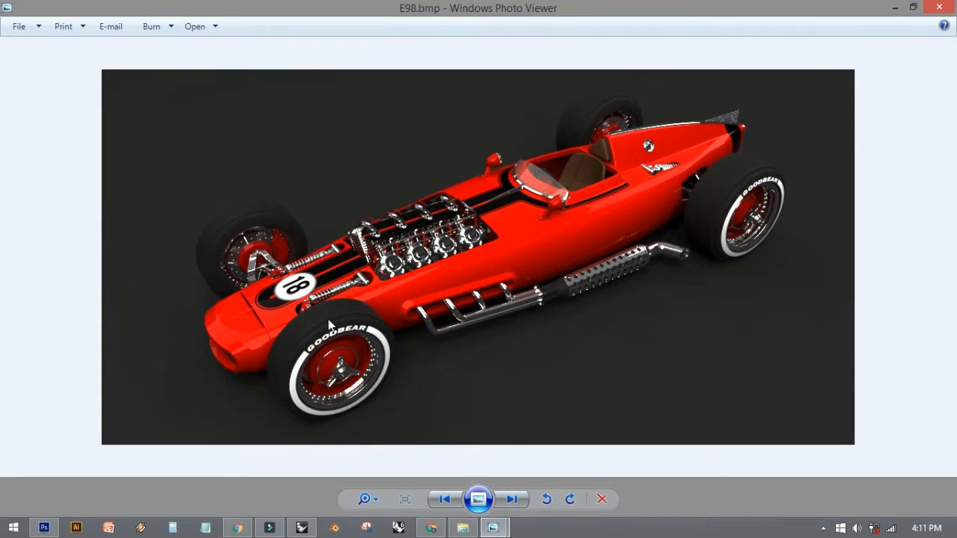
left_click(936, 7)
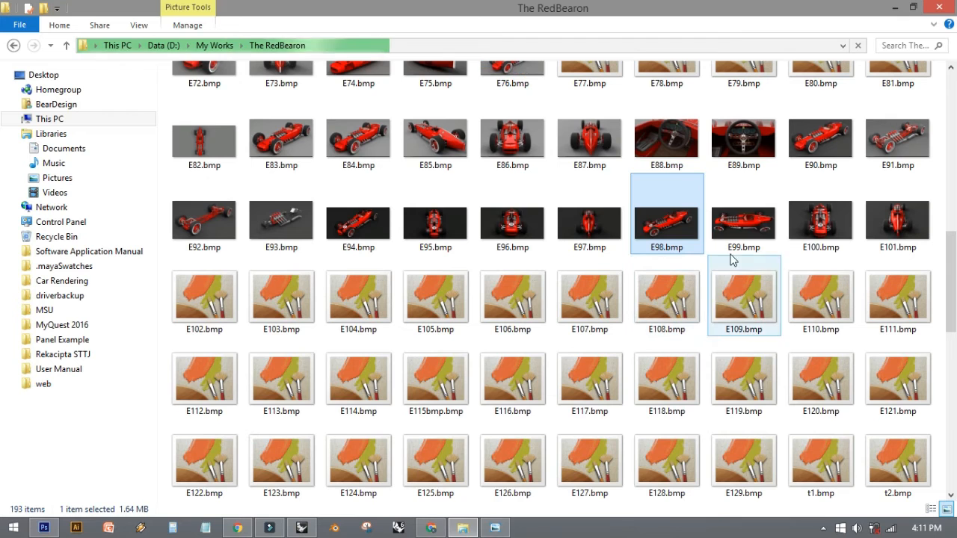
- Browse the other car renders in The RedBearon folder and open E100.bmp for viewing
scroll(756, 258, "down", 6)
scroll(757, 258, "up", 3)
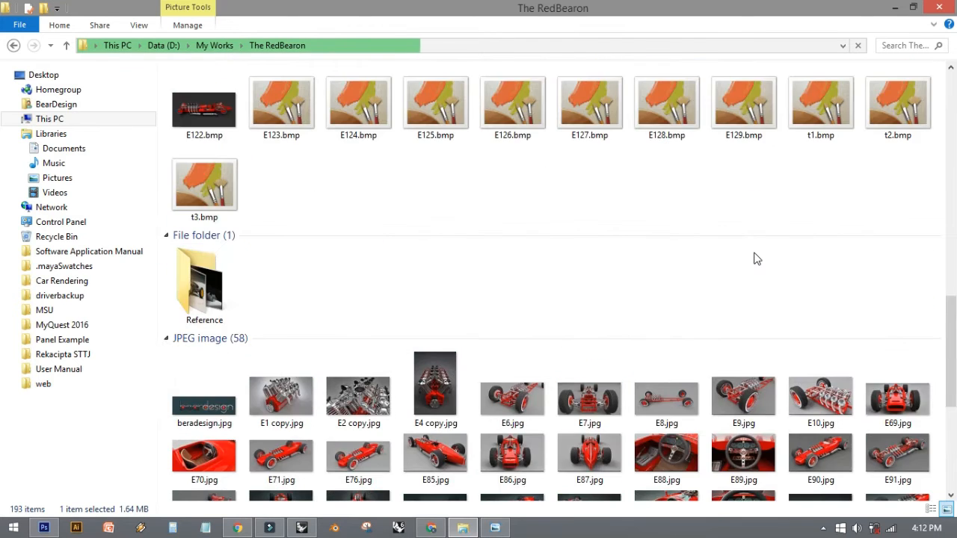
scroll(756, 258, "down", 3)
scroll(756, 259, "up", 3)
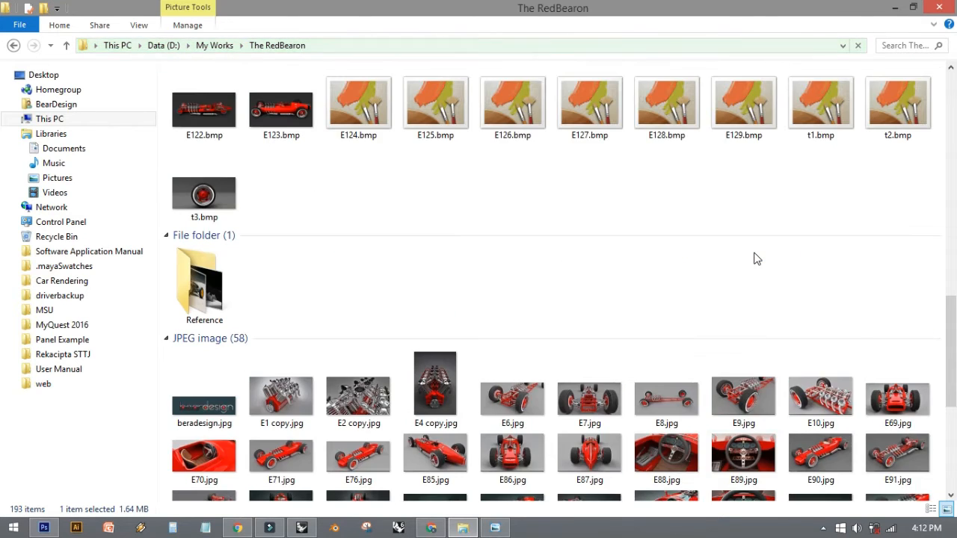
scroll(754, 259, "up", 3)
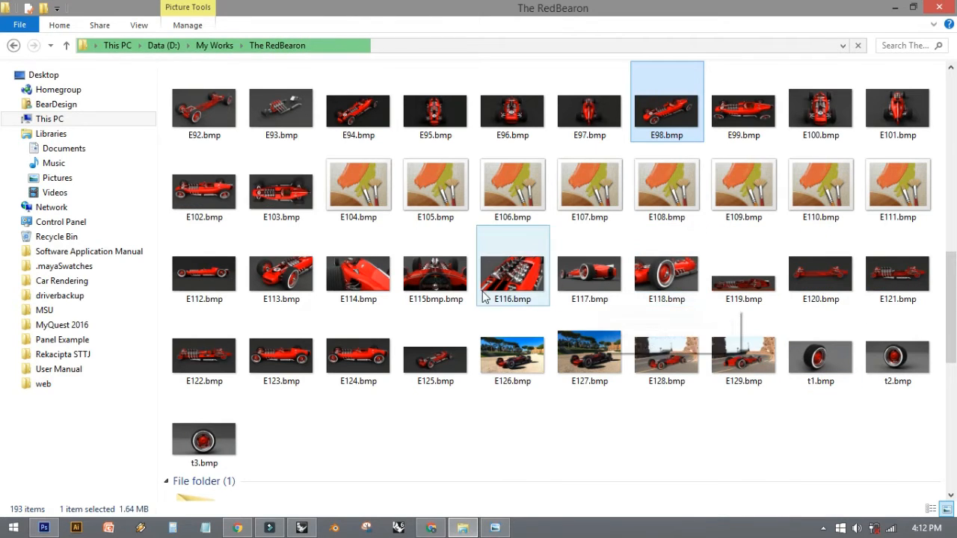
double_click(826, 113)
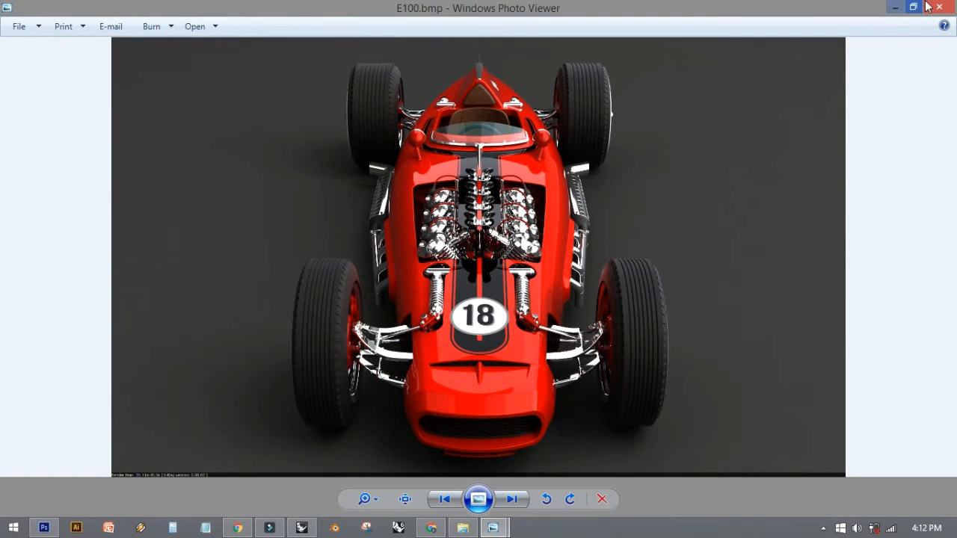
- Close the E100.bmp preview and open E100.bmp from The RedBearon folder in Photoshop
left_click(939, 7)
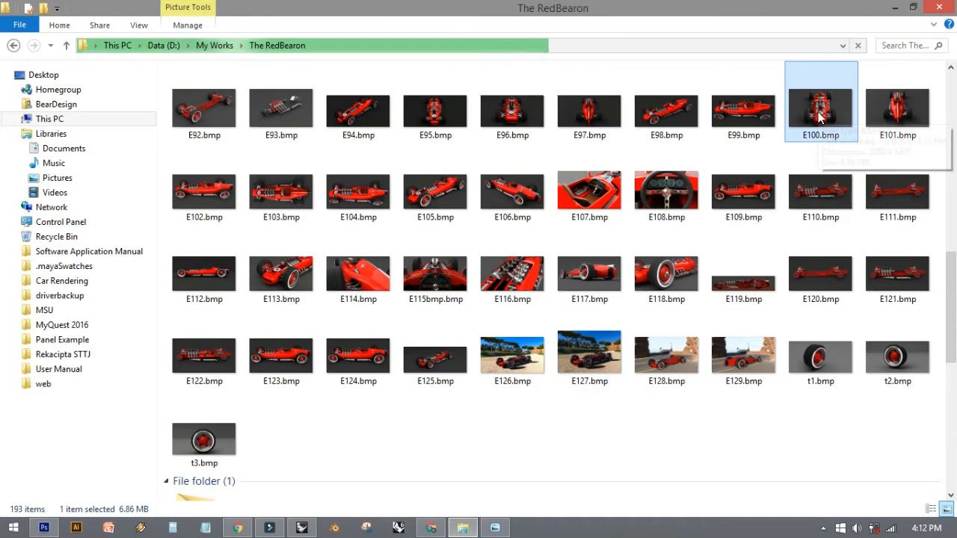
left_click_drag(820, 116, 256, 41)
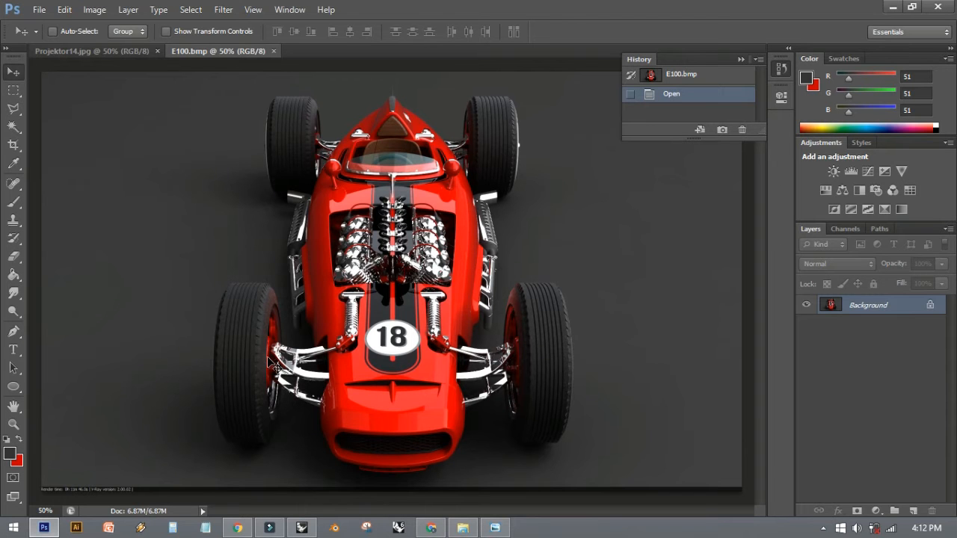
- Examine the engine, suspension and bodywork of the E100.bmp car render at 200% zoom
key("ctrl+plus")
key("ctrl+plus")
key("ctrl+plus")
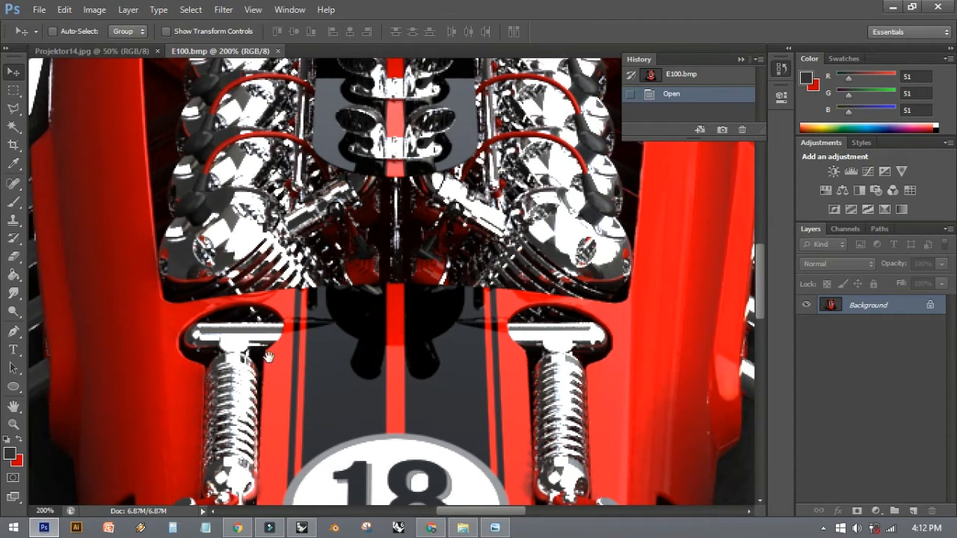
mouse_move(308, 259)
left_mouse_down()
mouse_move(358, 198)
mouse_move(335, 168)
left_mouse_up()
mouse_move(401, 271)
left_mouse_down()
mouse_move(217, 172)
mouse_move(511, 367)
left_mouse_up()
key("ctrl+minus")
mouse_move(419, 240)
left_mouse_down()
mouse_move(389, 277)
mouse_move(381, 337)
left_mouse_up()
key("ctrl+minus")
key("ctrl+minus")
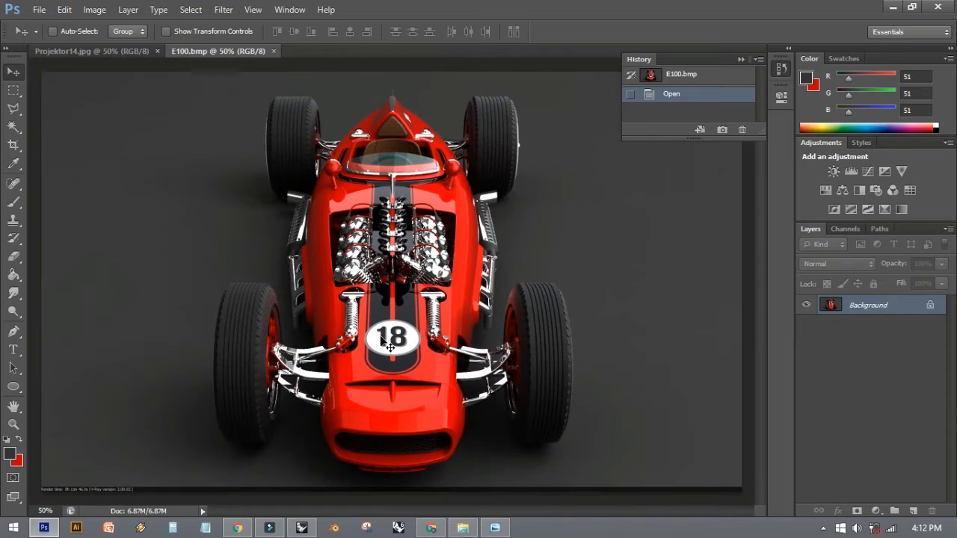
left_click(95, 15)
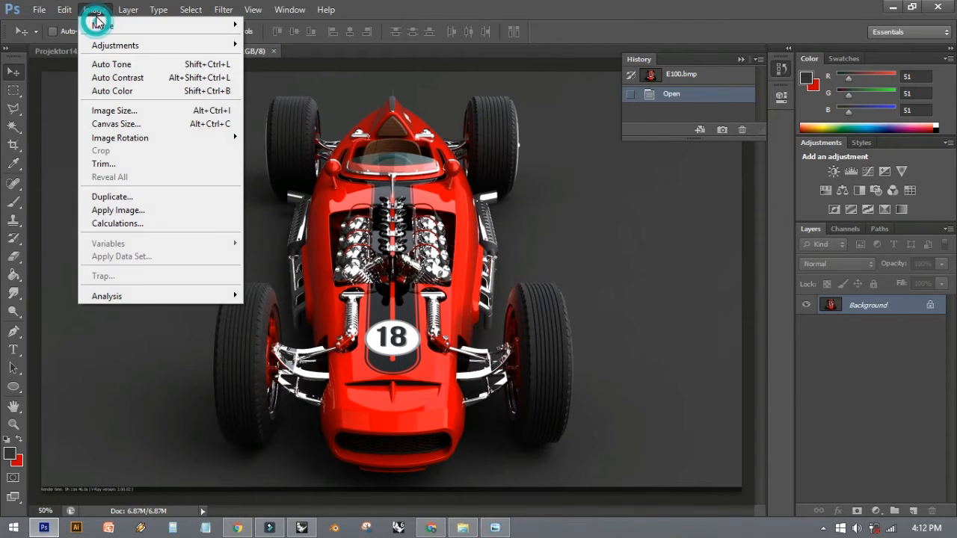
mouse_move(106, 47)
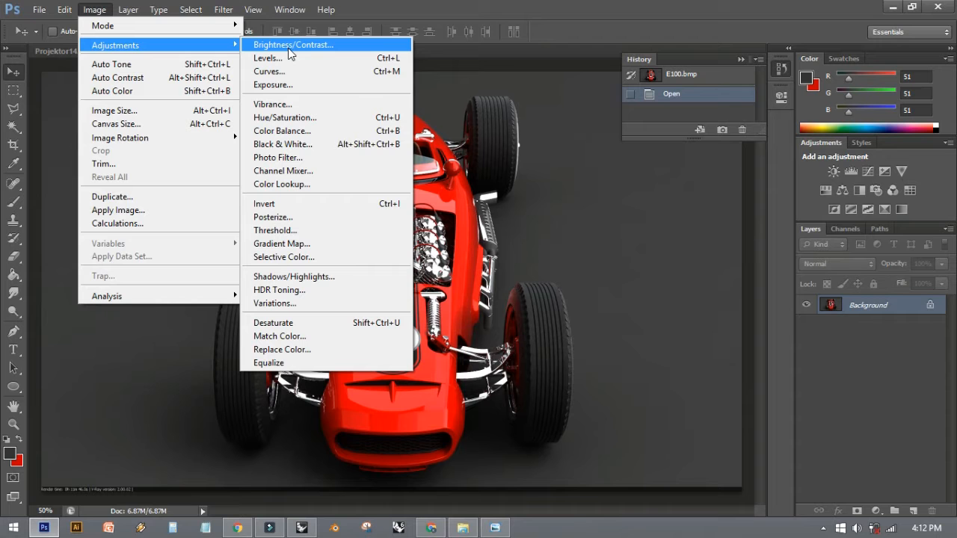
left_click(290, 48)
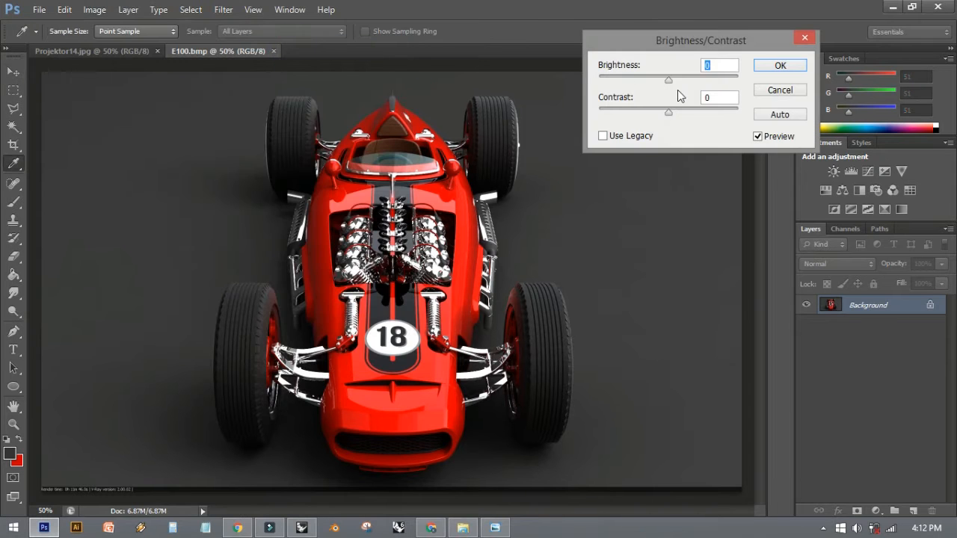
mouse_move(669, 78)
left_mouse_down()
mouse_move(636, 76)
mouse_move(679, 72)
left_mouse_up()
left_click_drag(668, 110, 676, 74)
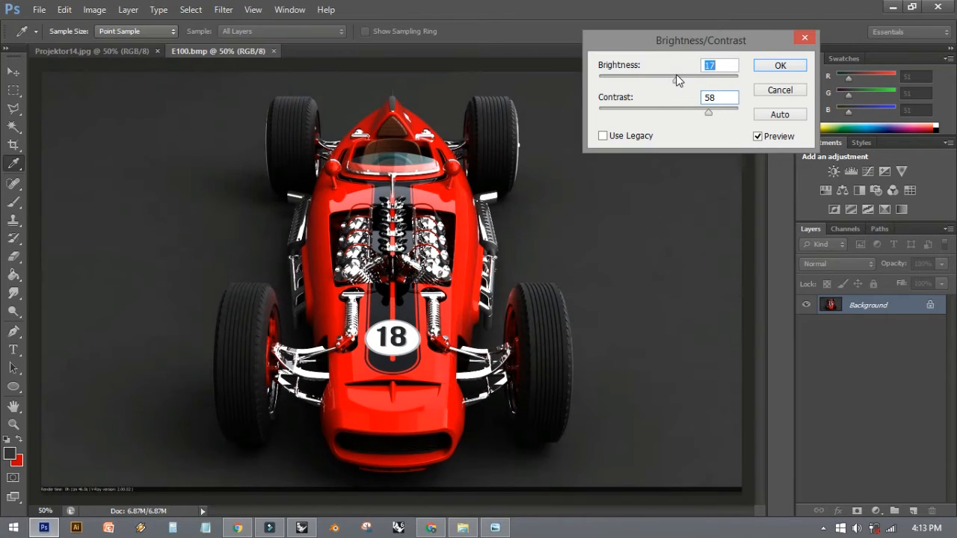
left_click_drag(710, 112, 721, 116)
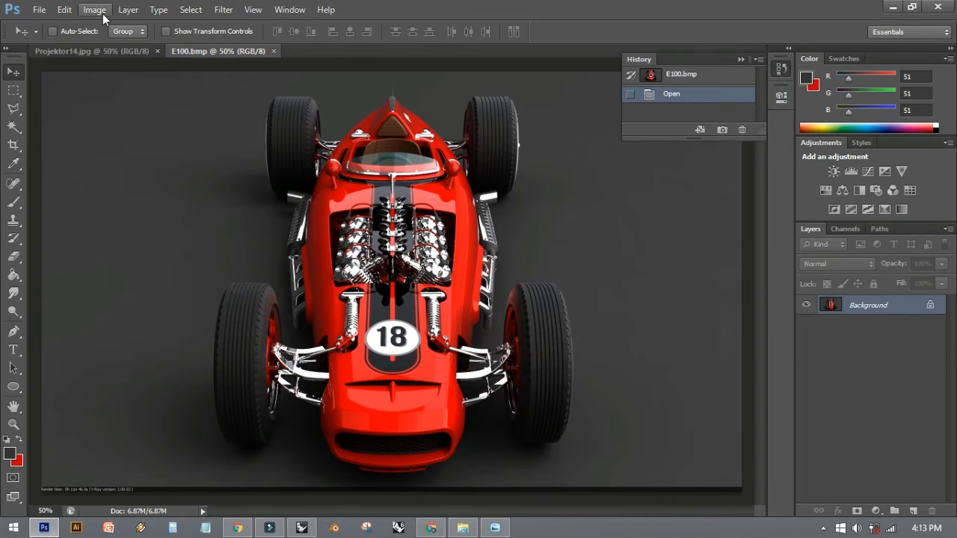
- Apply a Shadows/Highlights adjustment to the car render with shadows Amount 43%, Tonal Width 20% and Radius 455 px
left_click(102, 13)
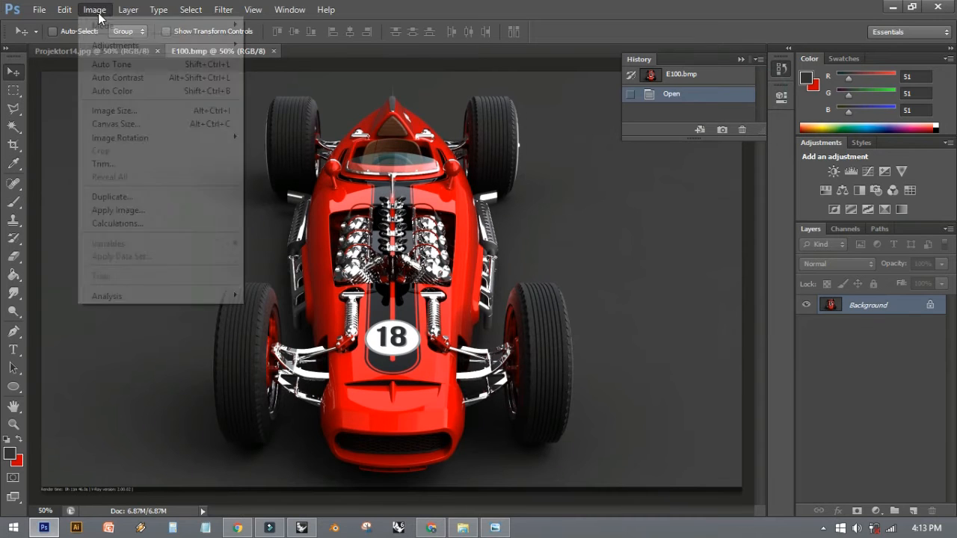
mouse_move(122, 45)
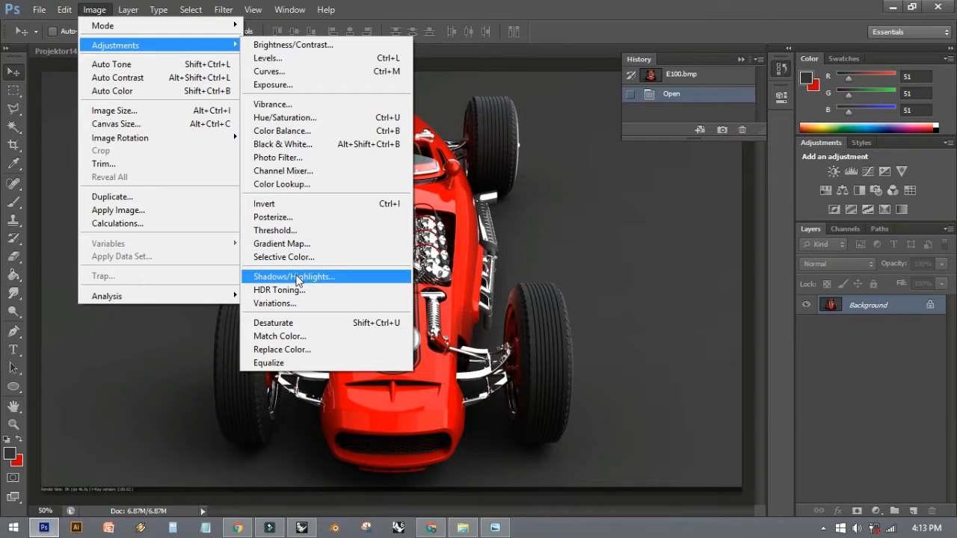
left_click(297, 278)
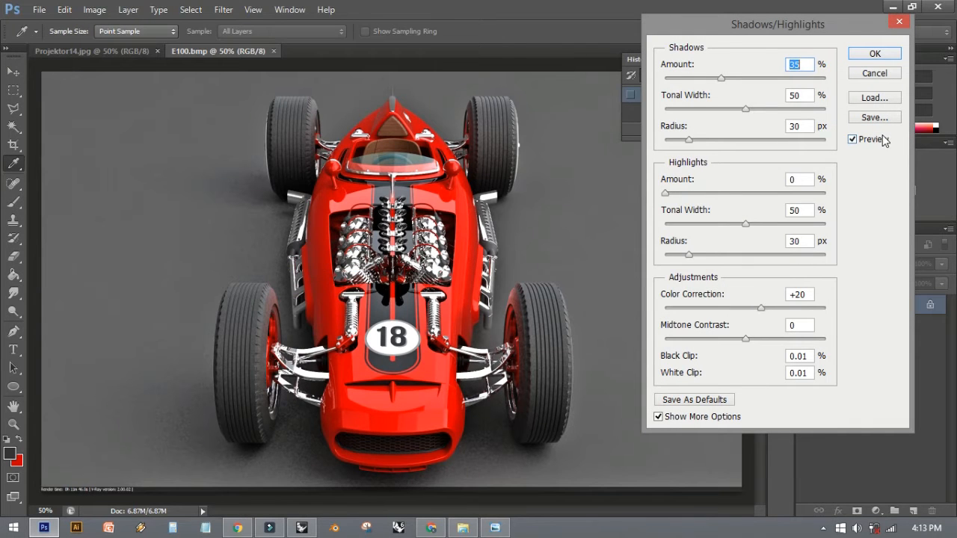
left_click(659, 417)
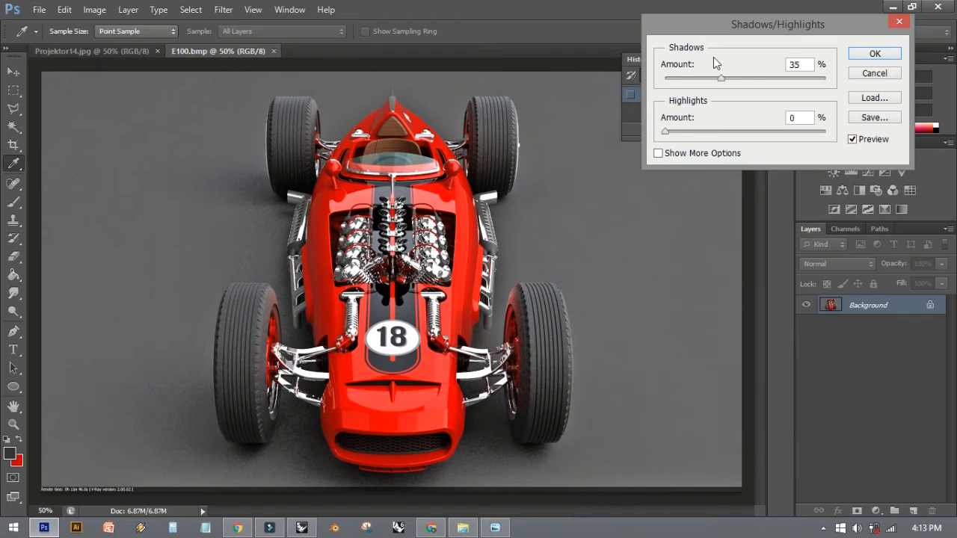
left_click(658, 153)
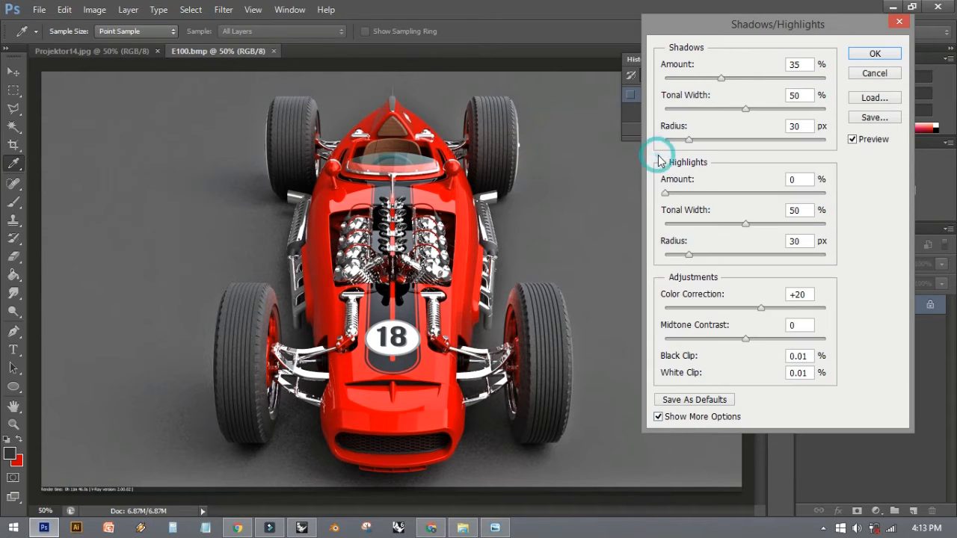
left_click_drag(702, 27, 637, 12)
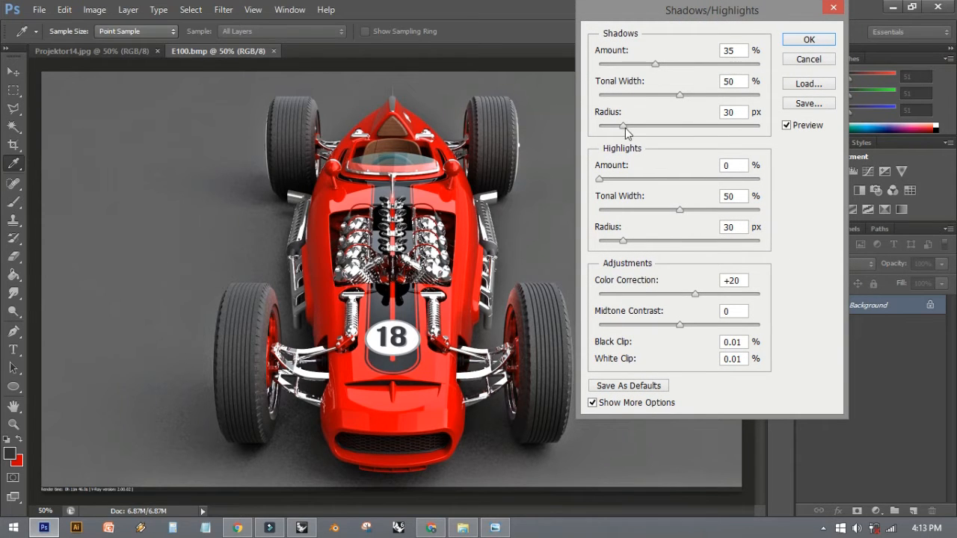
left_click_drag(685, 95, 683, 127)
mouse_move(599, 178)
left_mouse_down()
mouse_move(648, 175)
mouse_move(602, 183)
left_mouse_up()
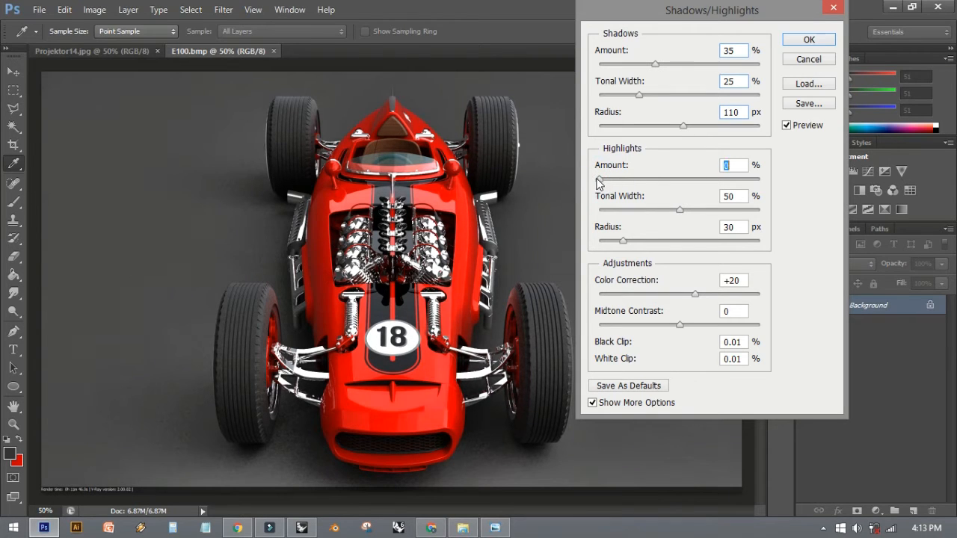
left_click_drag(655, 64, 738, 124)
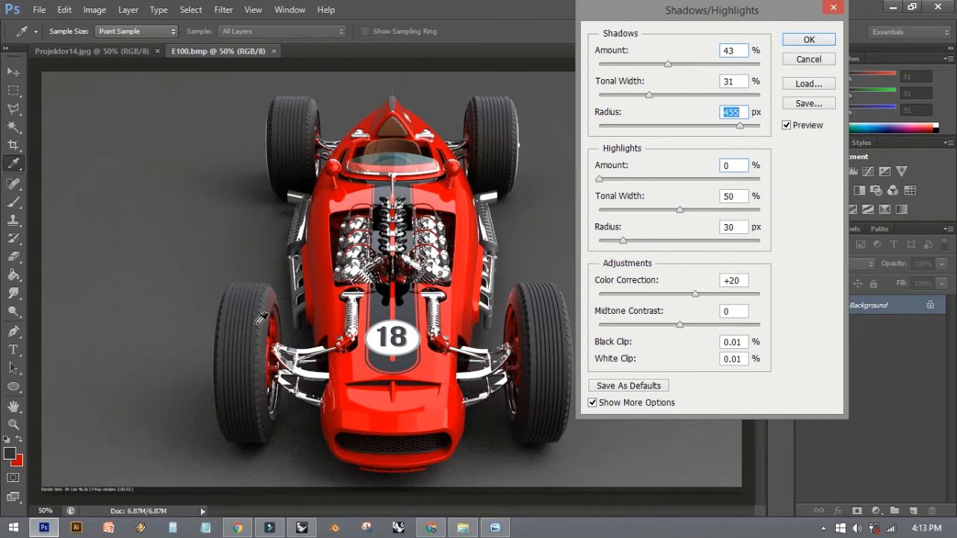
left_click_drag(634, 101, 642, 95)
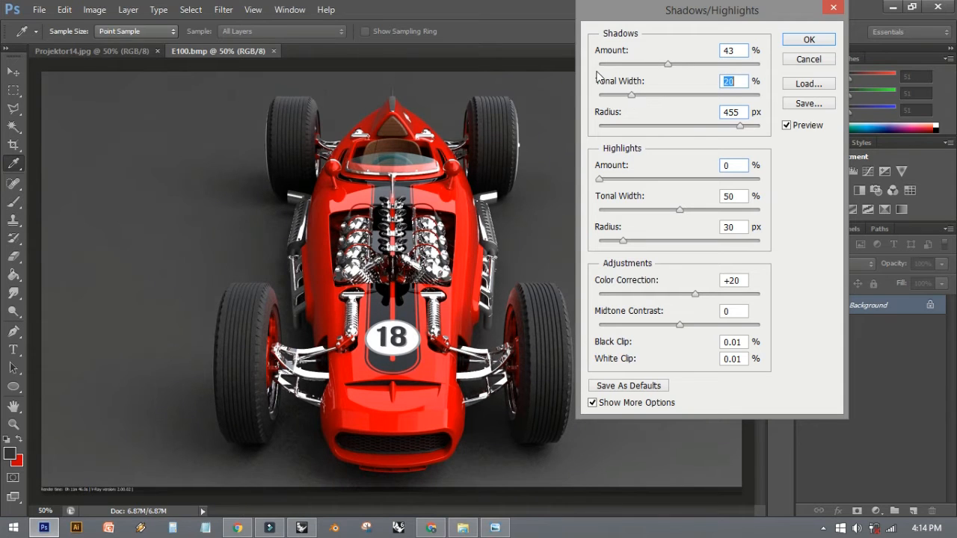
left_click(810, 42)
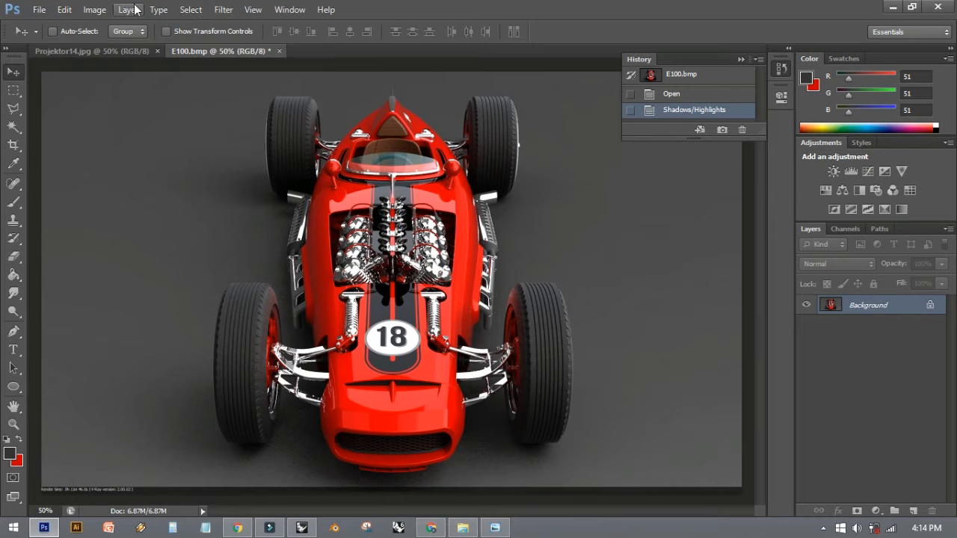
- Apply a Hue/Saturation adjustment to the car render with Hue -3, Saturation +6 and Lightness -16
left_click(97, 9)
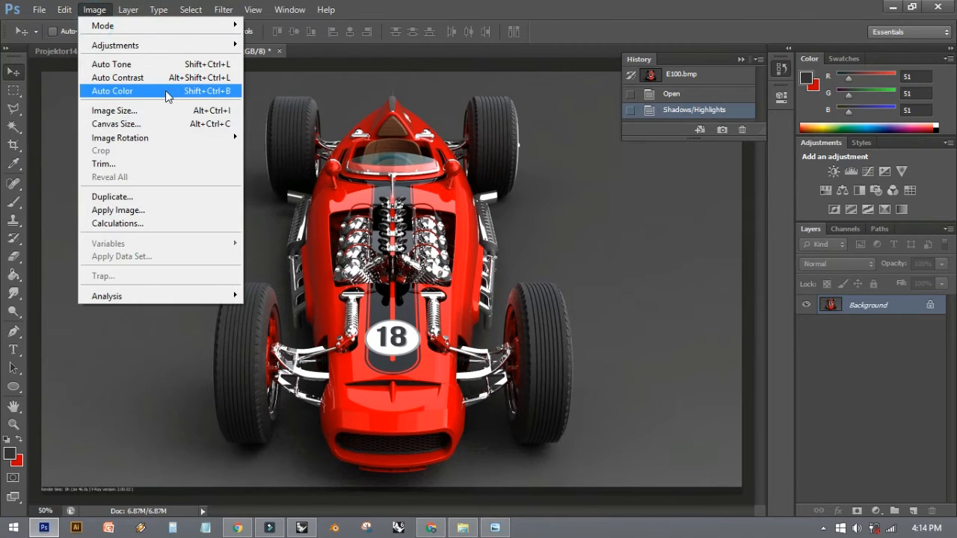
mouse_move(168, 55)
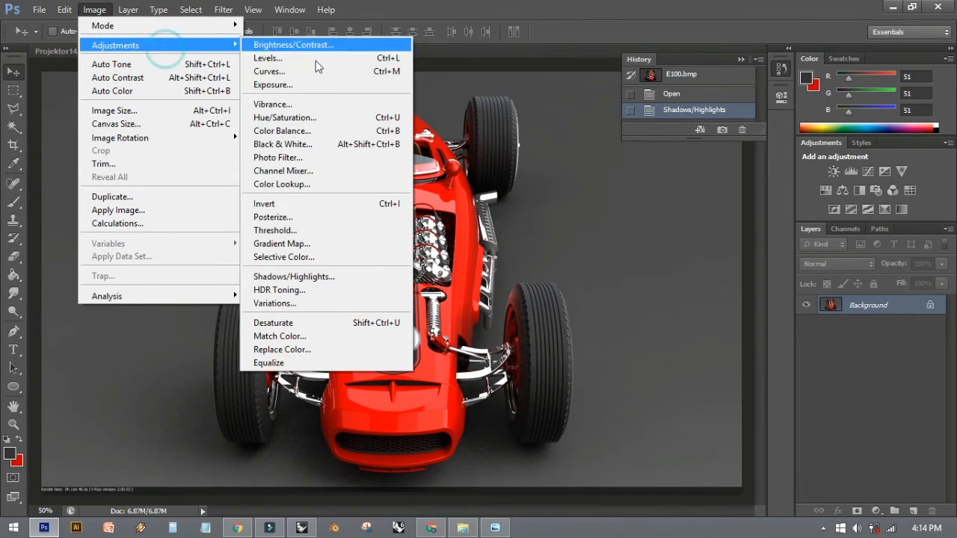
left_click(312, 117)
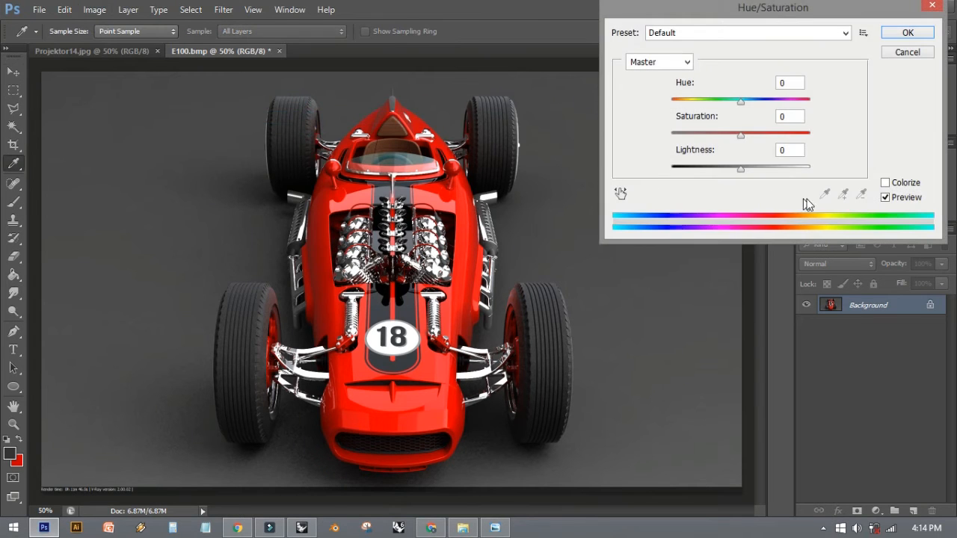
mouse_move(739, 170)
left_mouse_down()
mouse_move(752, 171)
mouse_move(737, 170)
left_mouse_up()
left_click_drag(741, 134, 740, 103)
left_click_drag(737, 173, 731, 172)
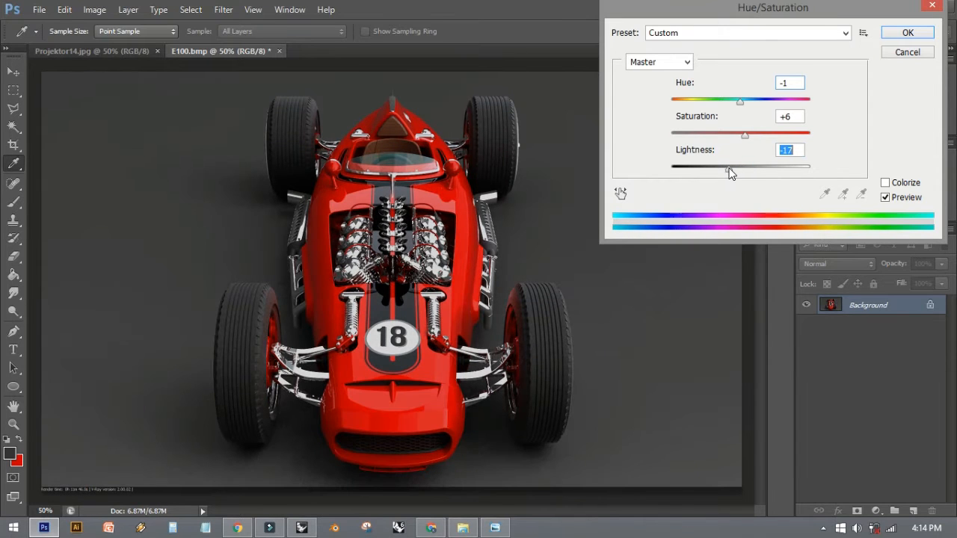
mouse_move(738, 98)
left_mouse_down()
mouse_move(751, 104)
mouse_move(725, 101)
mouse_move(764, 102)
mouse_move(726, 101)
mouse_move(776, 102)
mouse_move(740, 105)
left_mouse_up()
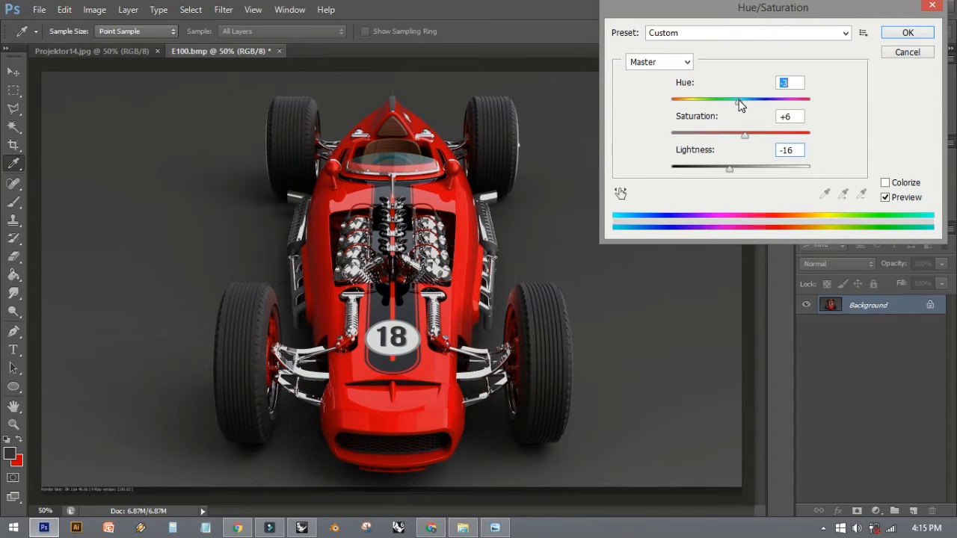
left_click(902, 35)
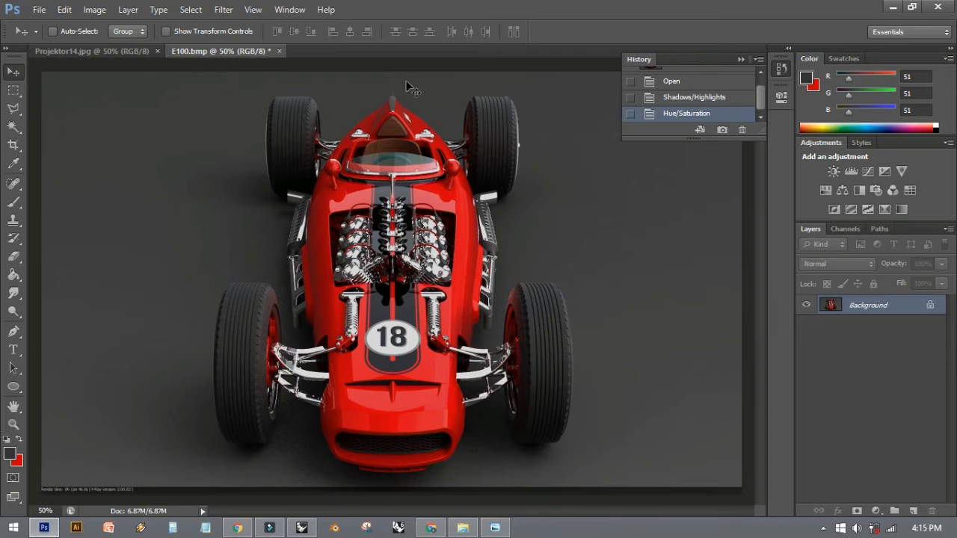
- Choose the Brush tool and set the foreground color to black (000000)
key("ctrl+minus")
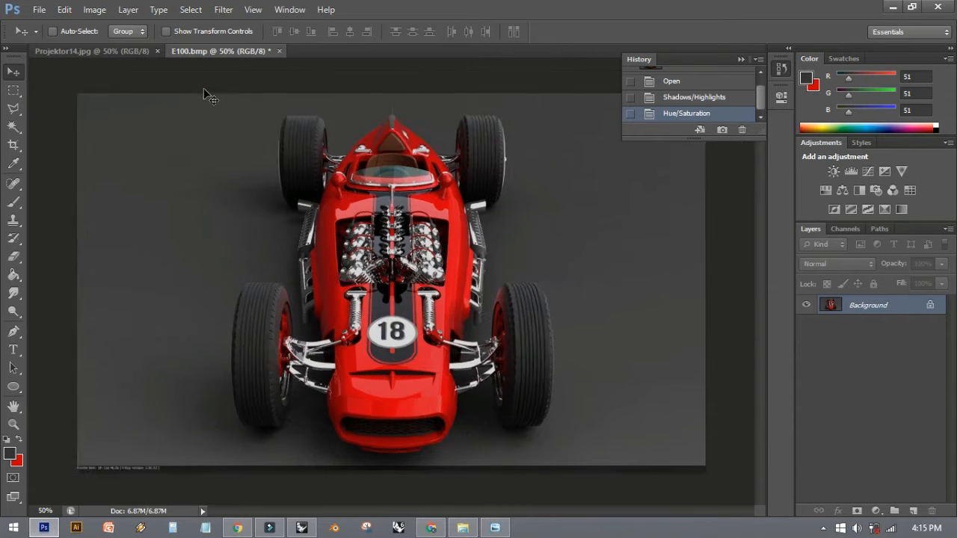
key("ctrl+plus")
key("ctrl+minus")
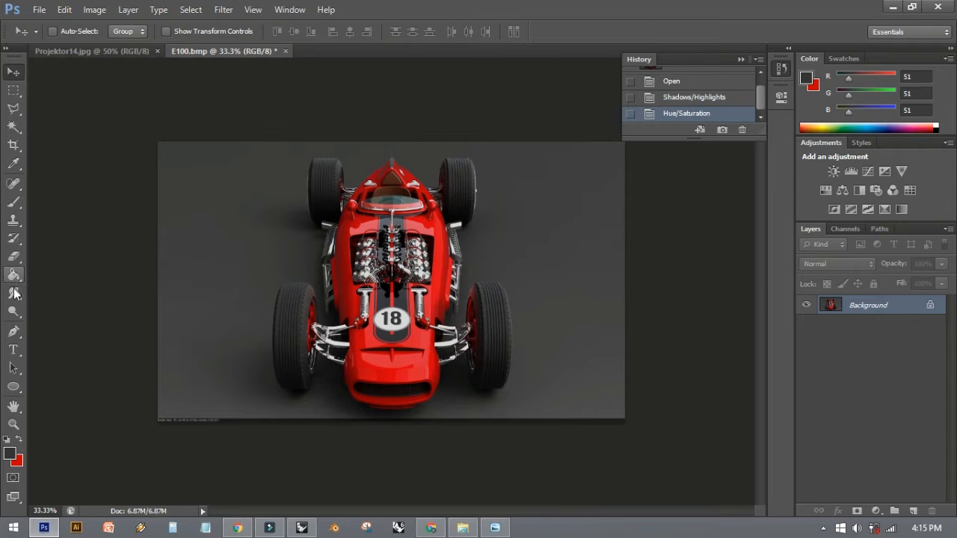
left_click(11, 206)
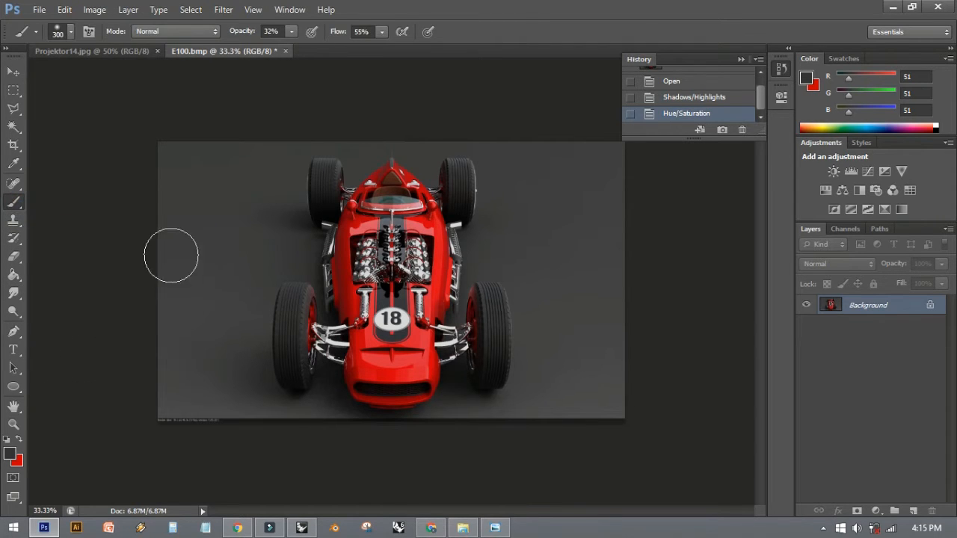
left_click(10, 454)
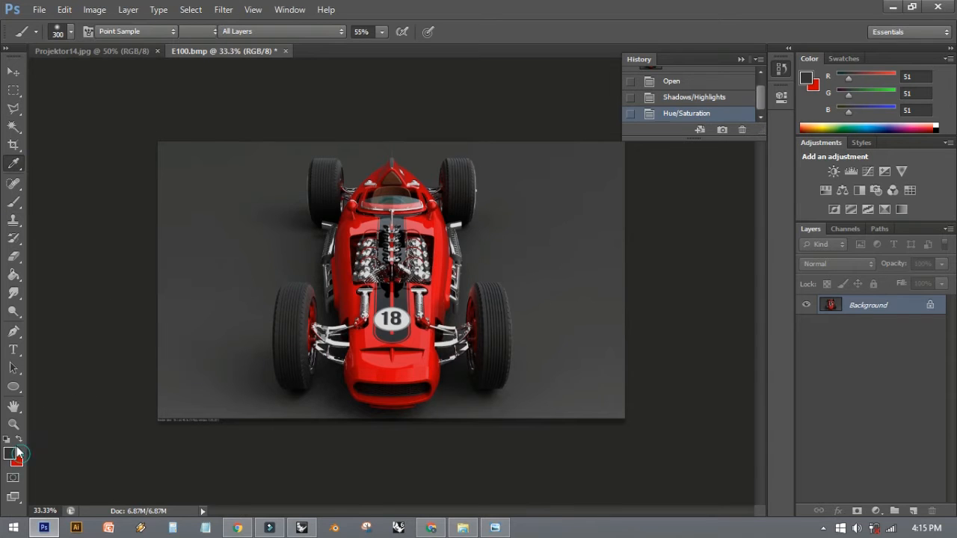
left_click(302, 299)
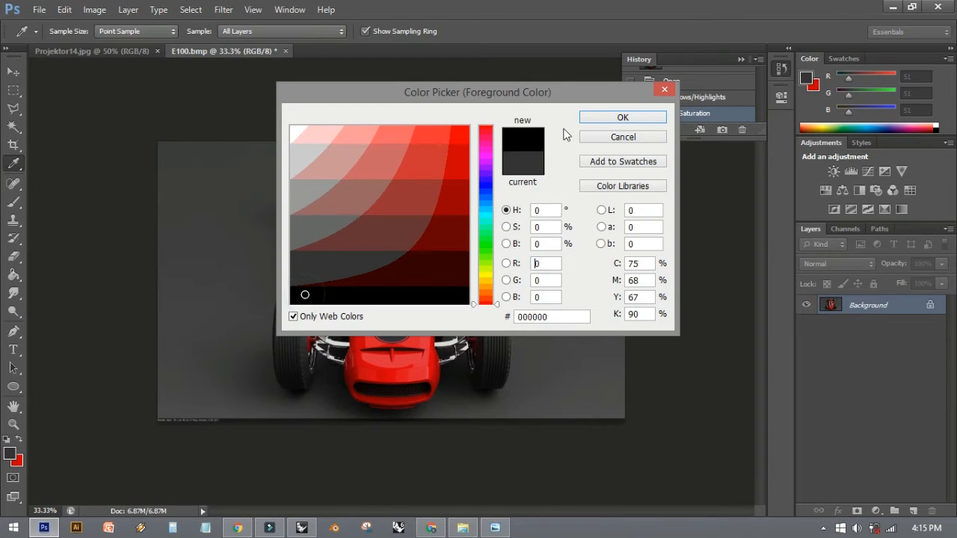
left_click(623, 117)
- Set the soft round brush to a size of 473 px, with opacity 20% and flow 37%
right_click(196, 146)
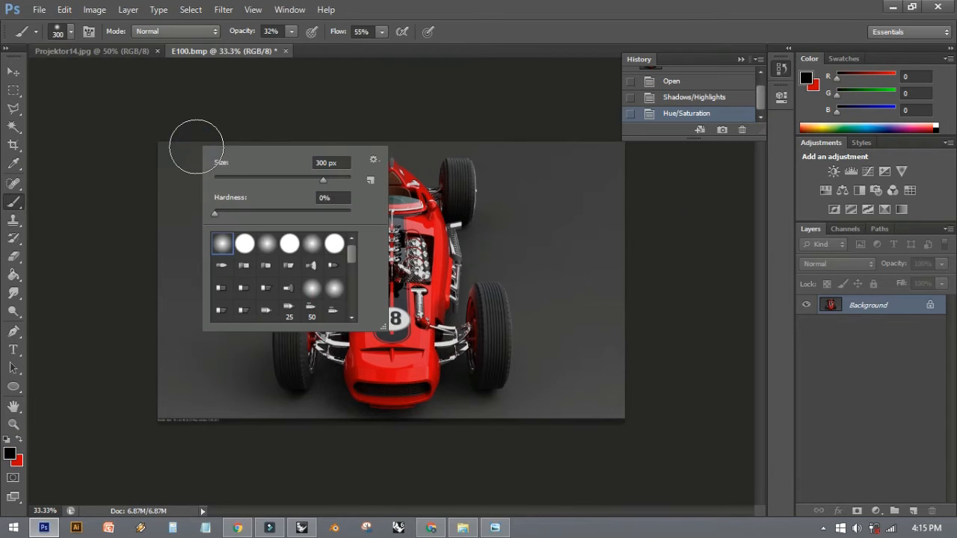
left_click_drag(321, 180, 335, 179)
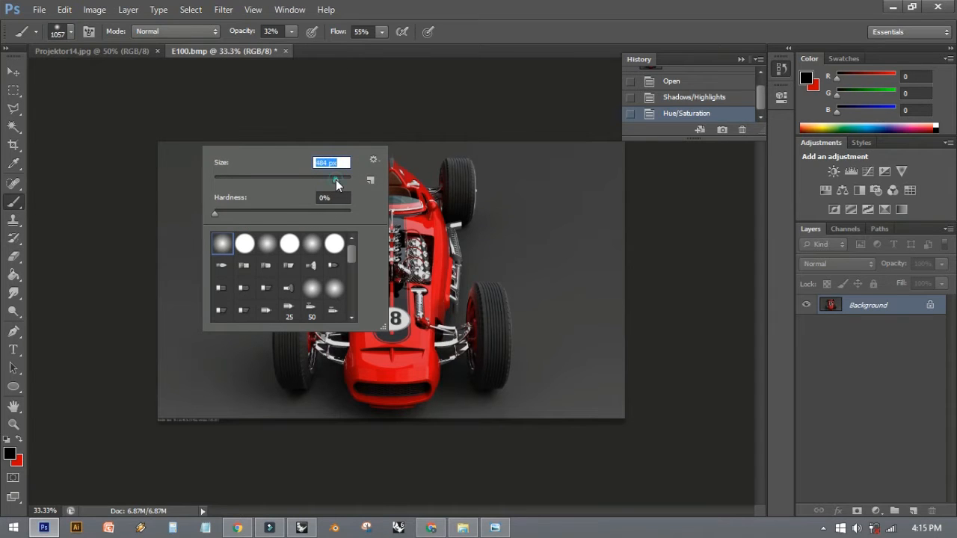
left_click(222, 244)
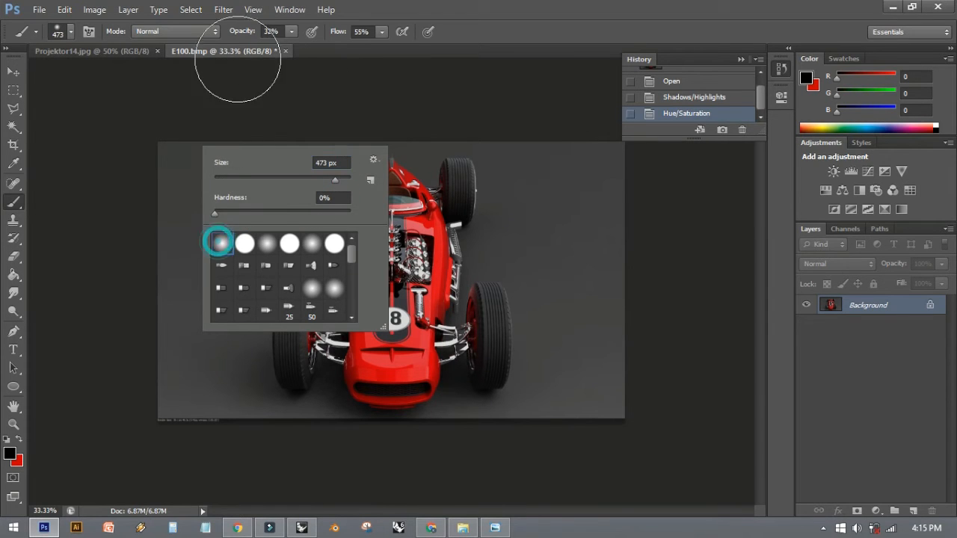
left_click(292, 31)
left_click(298, 47)
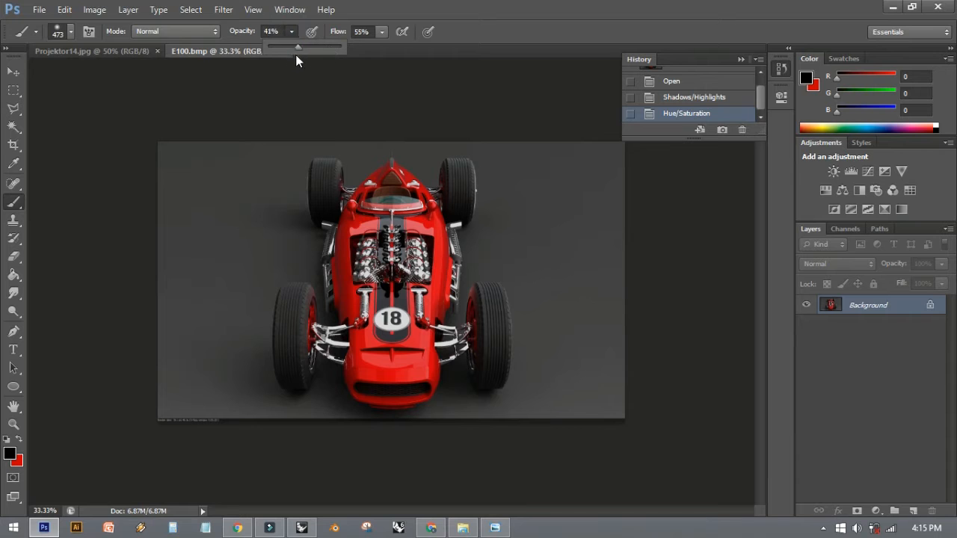
left_click(380, 31)
left_click_drag(380, 45, 371, 54)
- Brush soft black strokes around the outer edges of the car render to darken them into a vignette
left_click(246, 97)
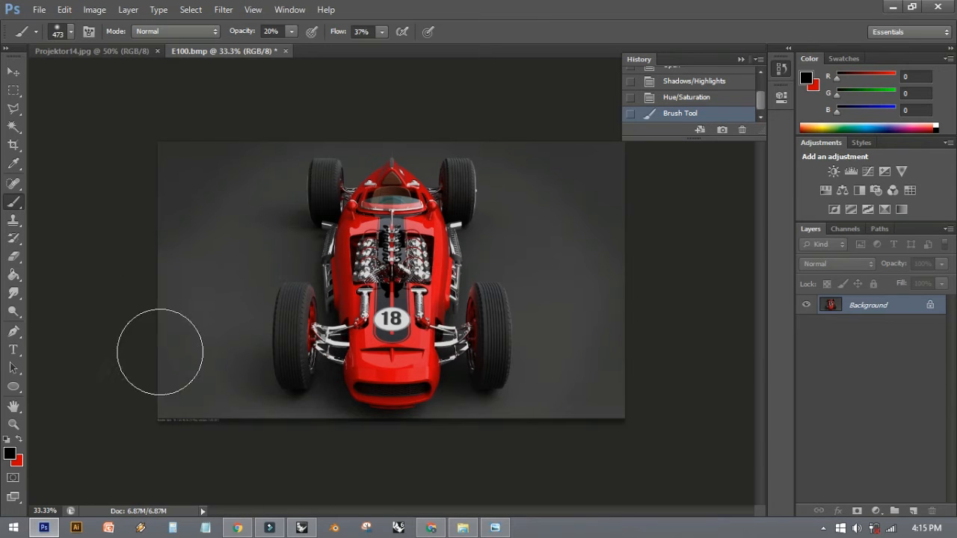
left_click(246, 85)
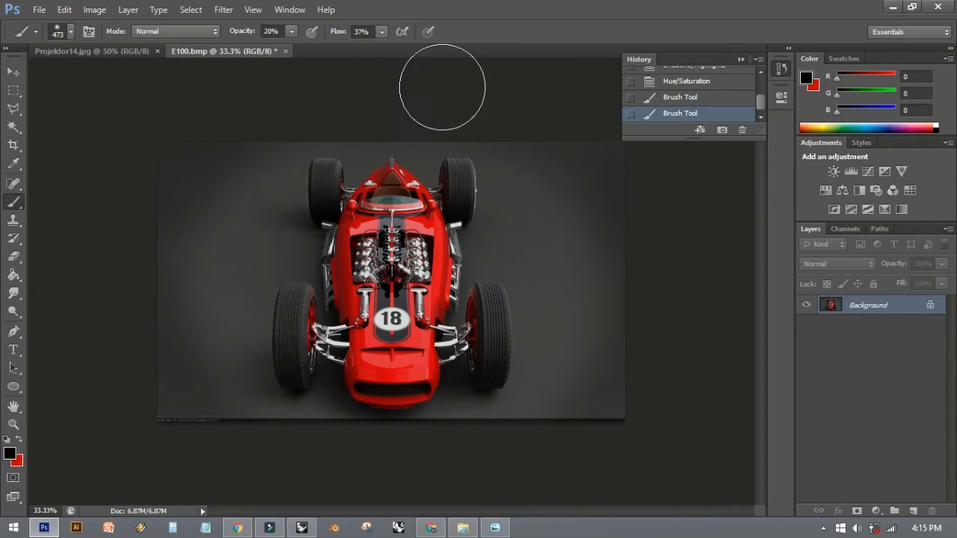
mouse_move(574, 448)
left_mouse_down()
mouse_move(643, 238)
mouse_move(542, 84)
left_mouse_up()
left_click(707, 194)
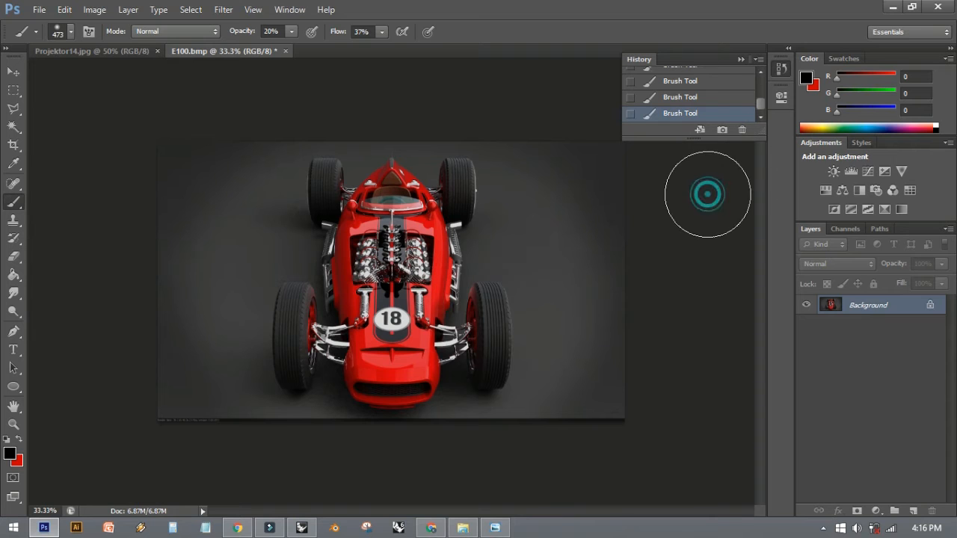
- Open the Unsharp Mask filter for the car render and compare the image with its preview on and off
key("ctrl+plus")
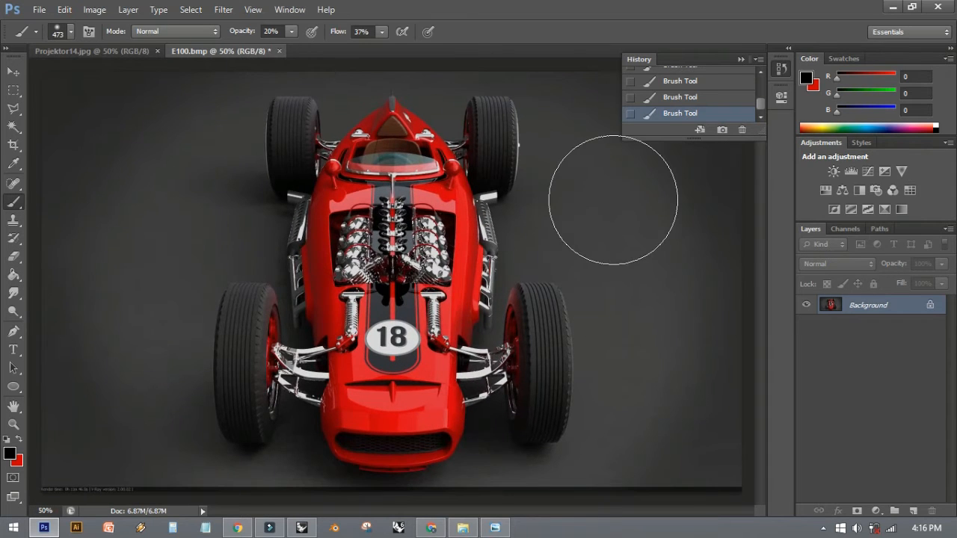
left_click(218, 9)
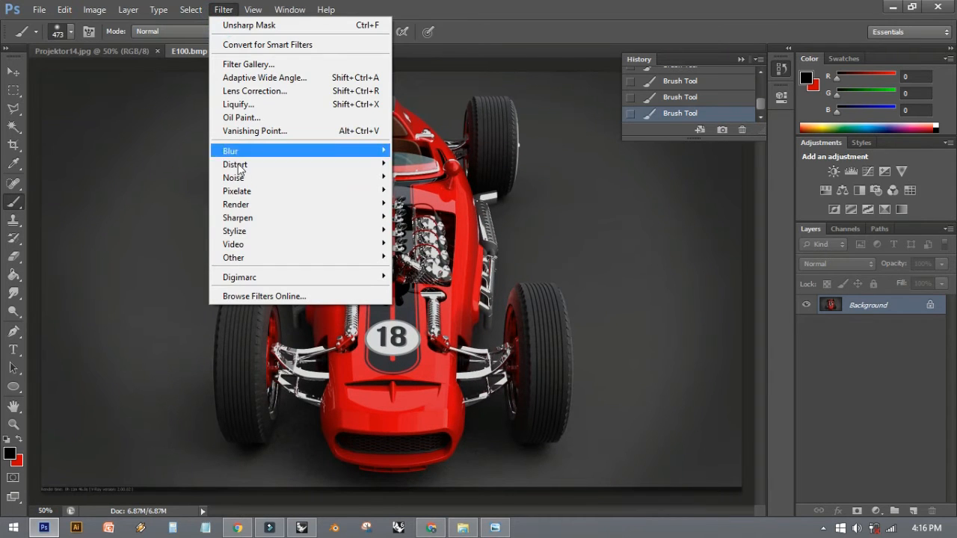
left_click(250, 221)
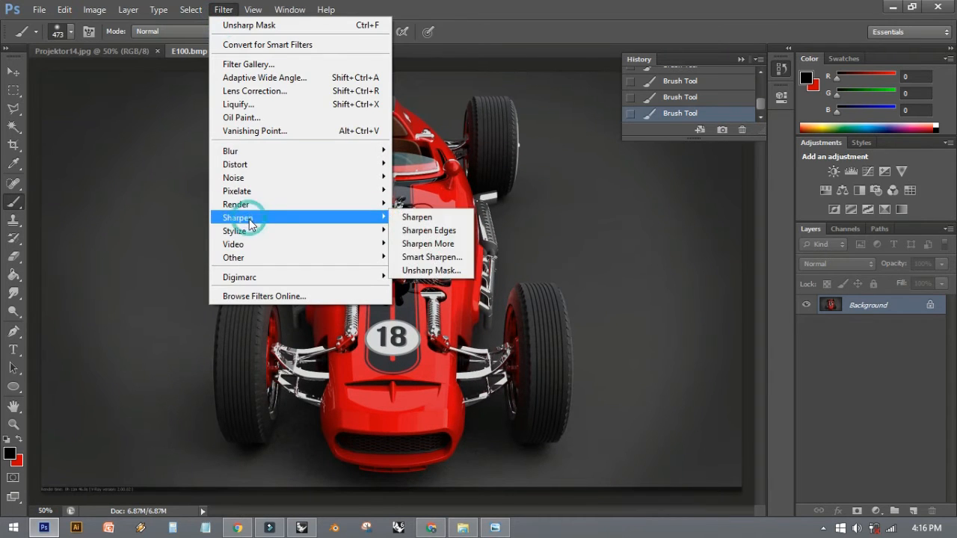
left_click(432, 271)
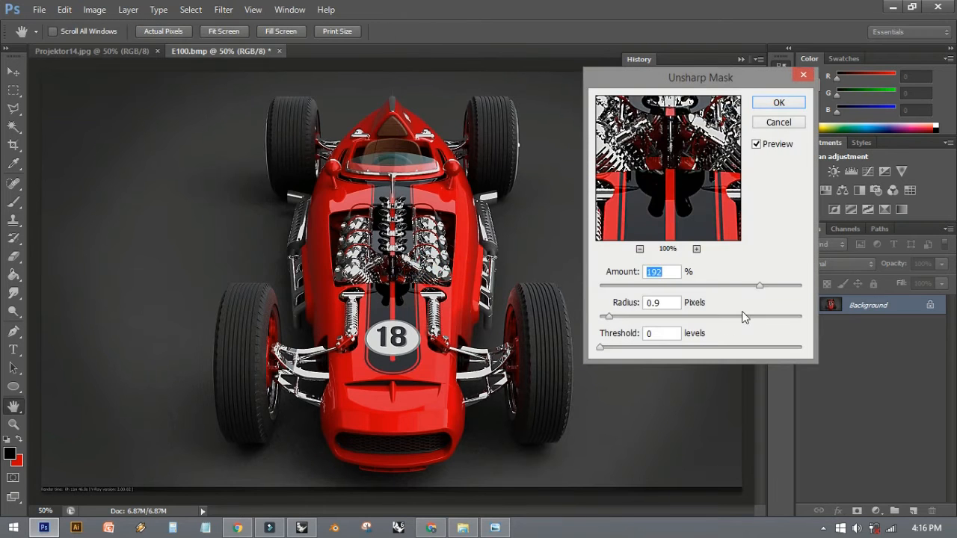
left_click_drag(698, 83, 672, 59)
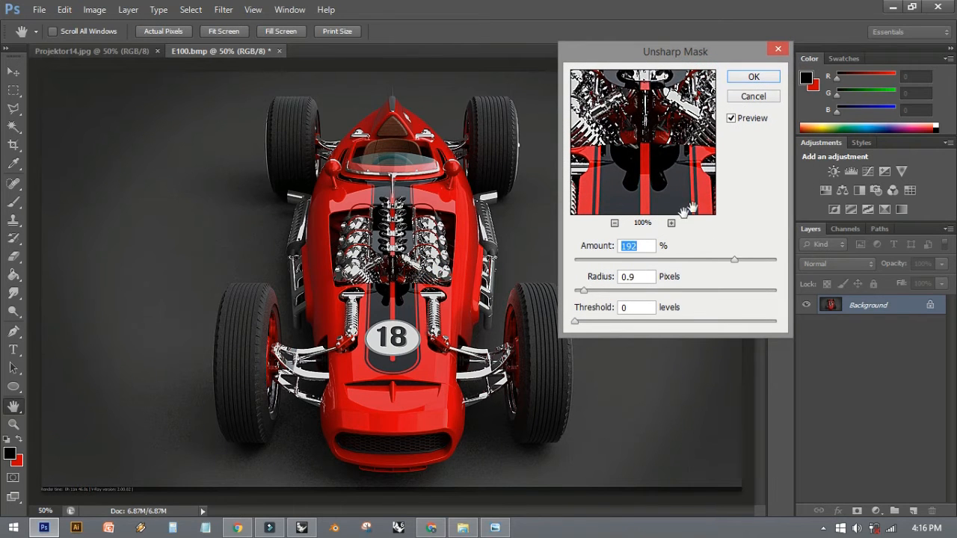
left_click(731, 120)
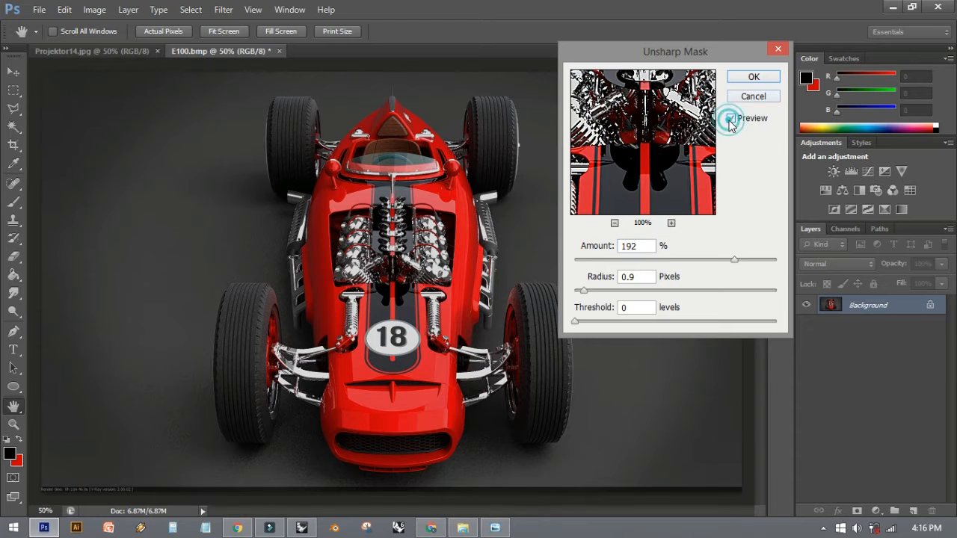
left_click(731, 119)
left_click(731, 119)
left_click(731, 119)
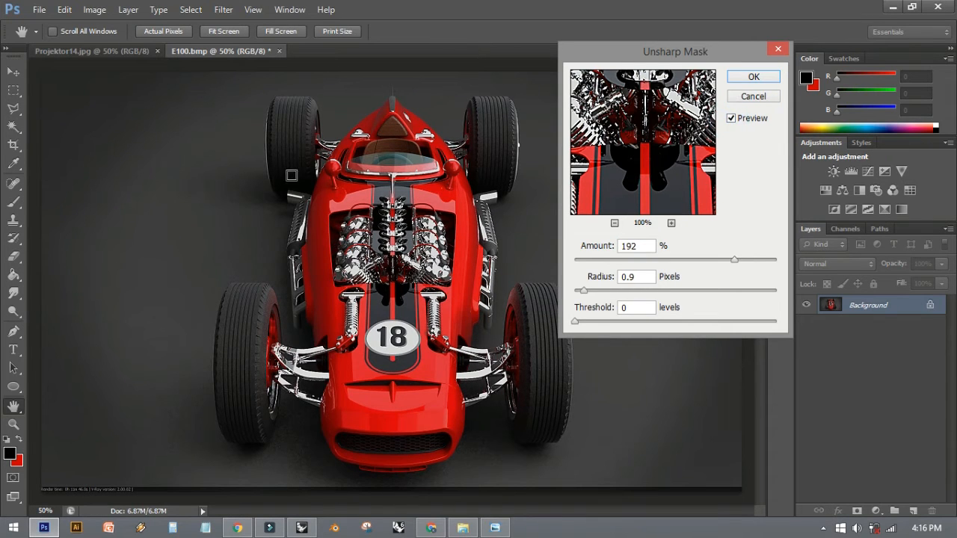
- Apply Unsharp Mask to the car render with Amount 246% and Radius 0.7 pixels
left_click_drag(735, 259, 705, 266)
left_click_drag(587, 293, 579, 296)
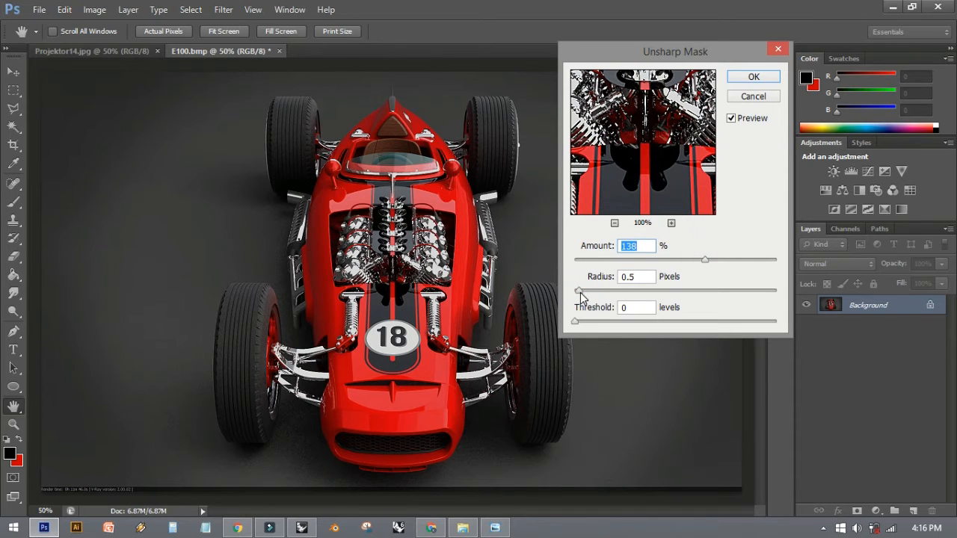
left_click(650, 278)
left_click_drag(705, 260, 748, 255)
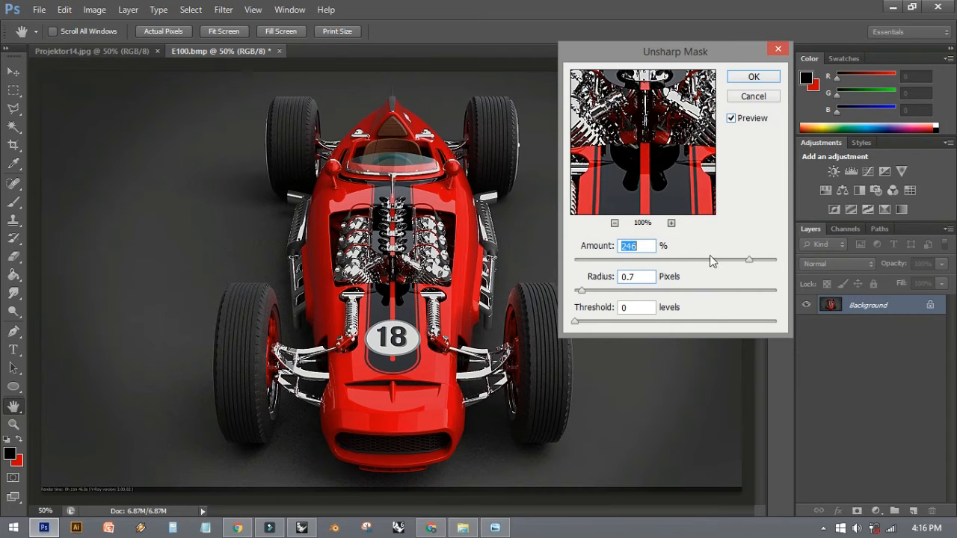
left_click(753, 78)
key("b")
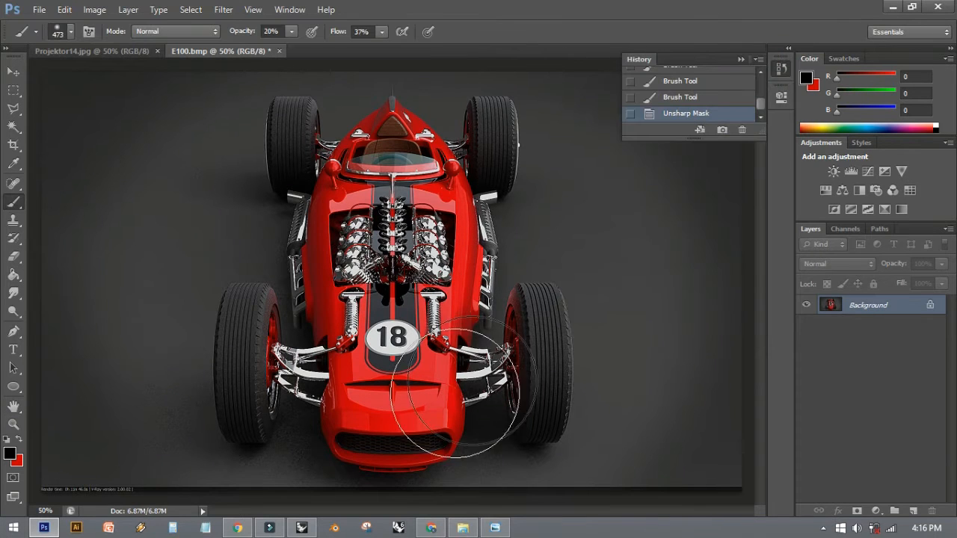
- Examine the sharpened details of the car's engine, suspension, wheels and nose up close
key("ctrl+plus")
key("ctrl+plus")
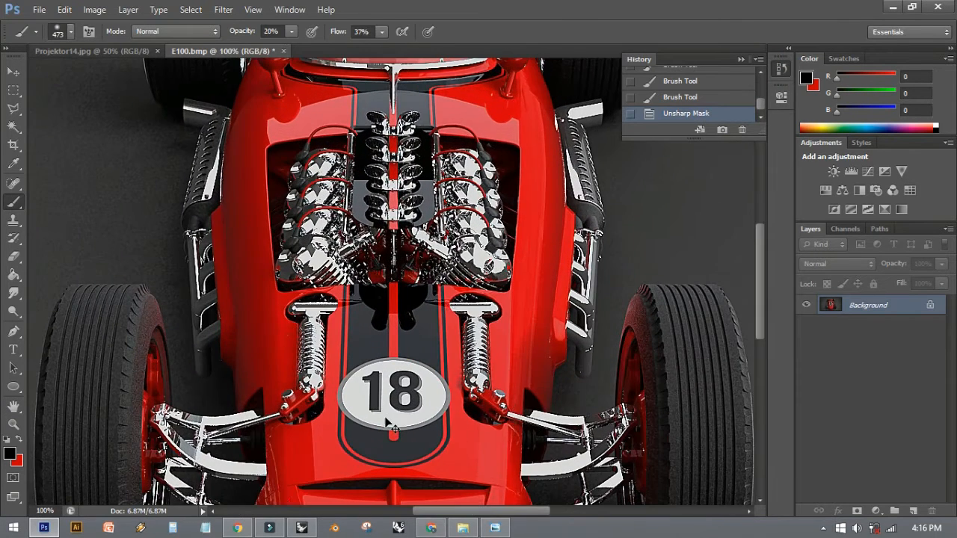
scroll(397, 354, "down", 8)
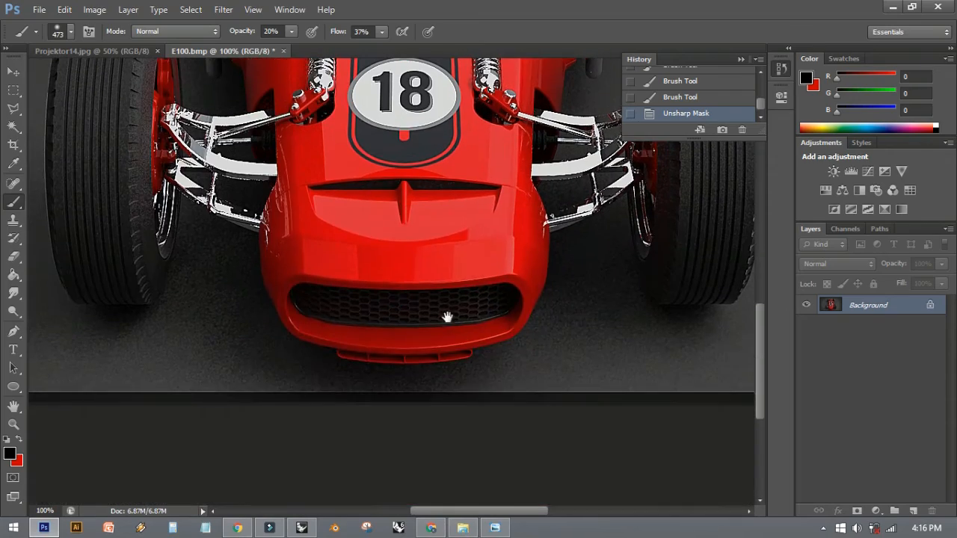
left_click_drag(399, 224, 345, 348)
left_click_drag(369, 178, 351, 404)
left_click_drag(344, 287, 439, 392)
left_click_drag(376, 188, 341, 237)
left_click_drag(379, 314, 344, 71)
left_click_drag(396, 278, 409, 237)
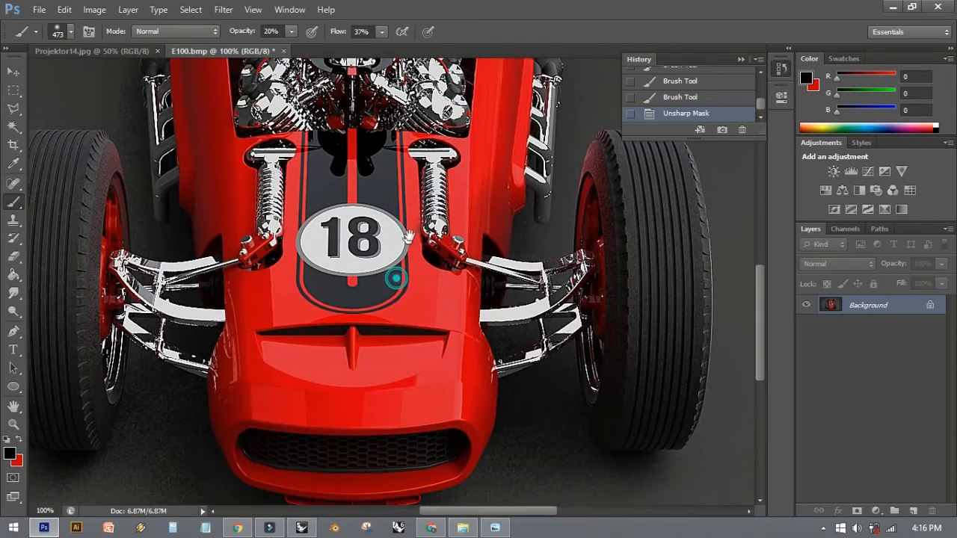
scroll(428, 239, "down", 2)
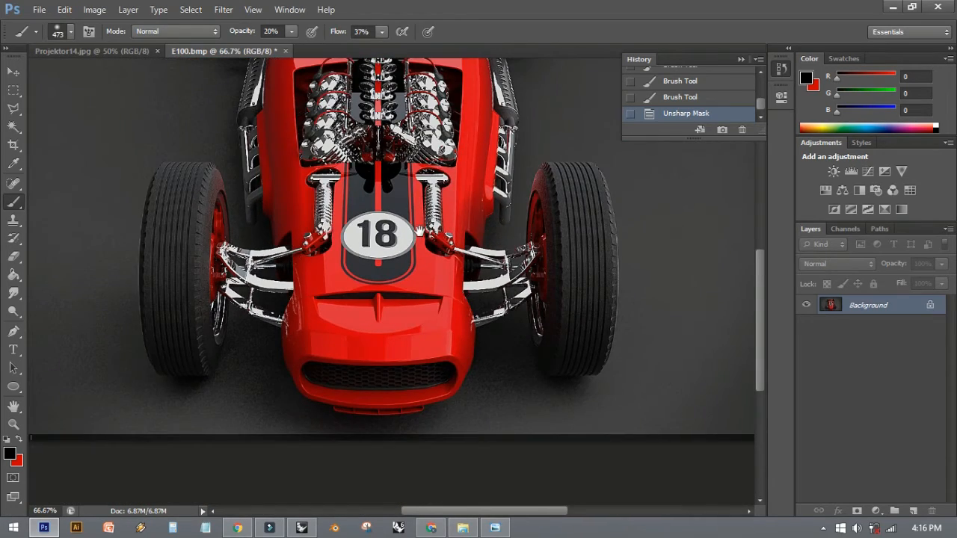
left_click_drag(421, 231, 443, 339)
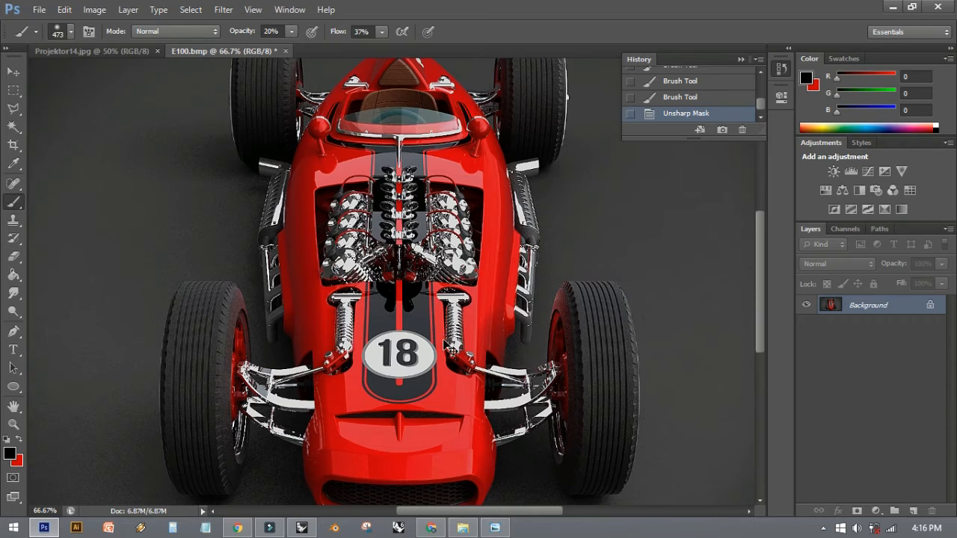
scroll(445, 343, "down", 1)
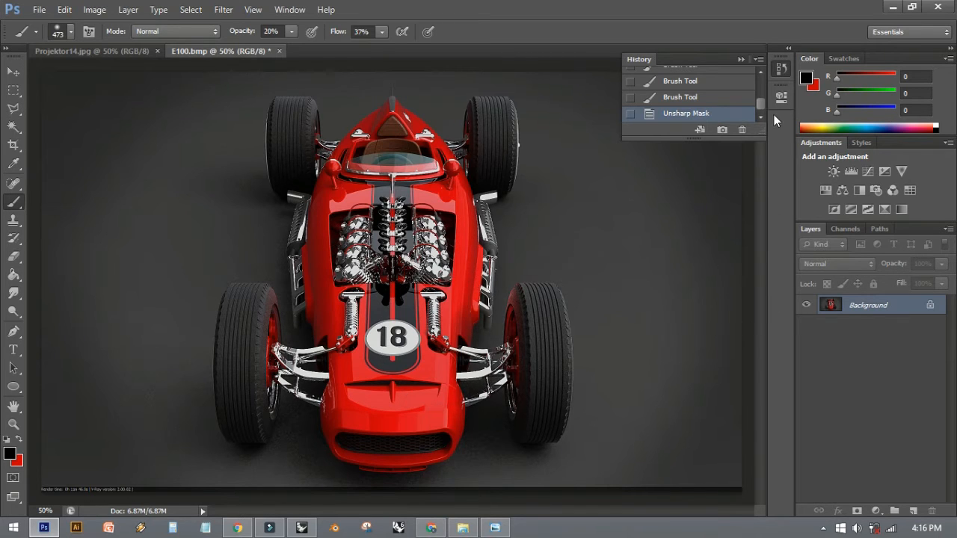
- Compare the original E100.bmp snapshot with the fully edited car render by alternating between the two states
left_click_drag(760, 104, 759, 81)
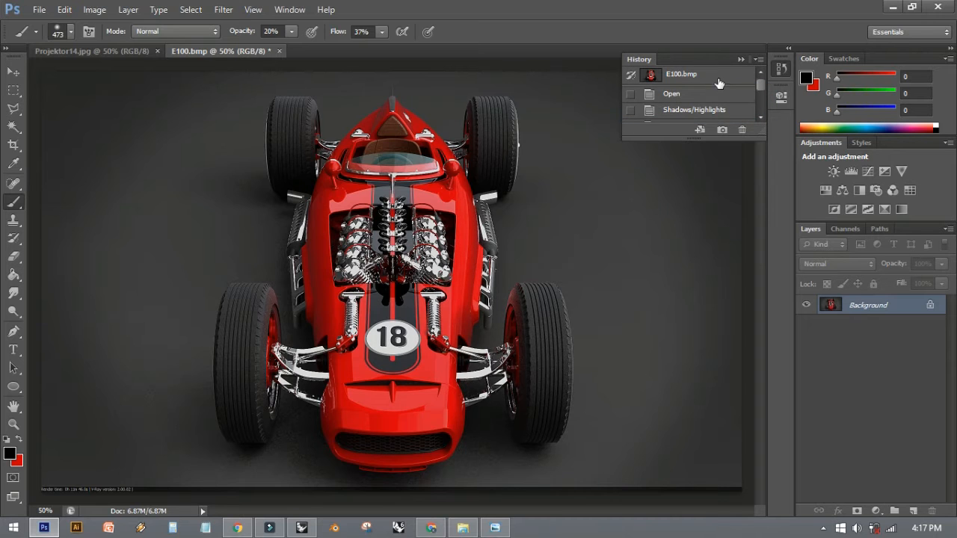
left_click(718, 81)
key("ctrl+z")
key("ctrl+z")
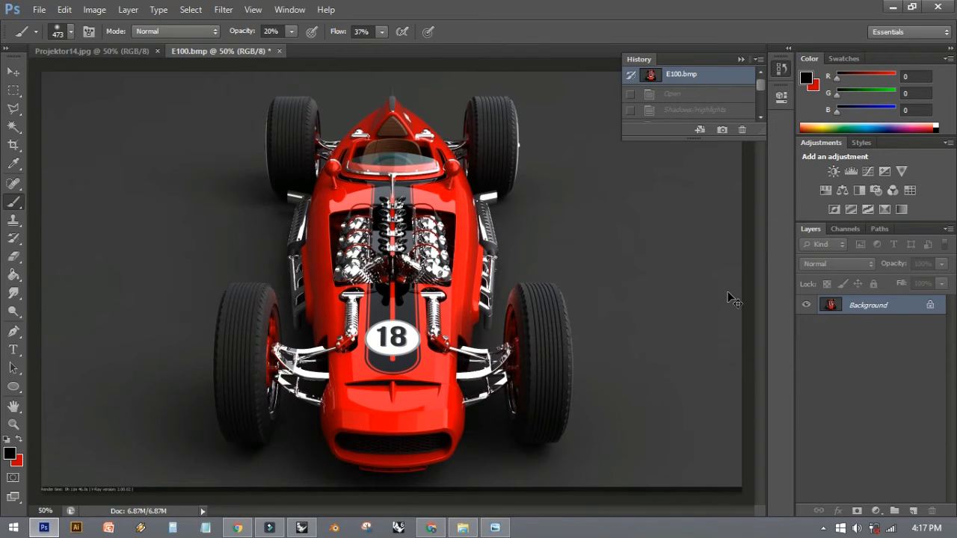
key("ctrl+z")
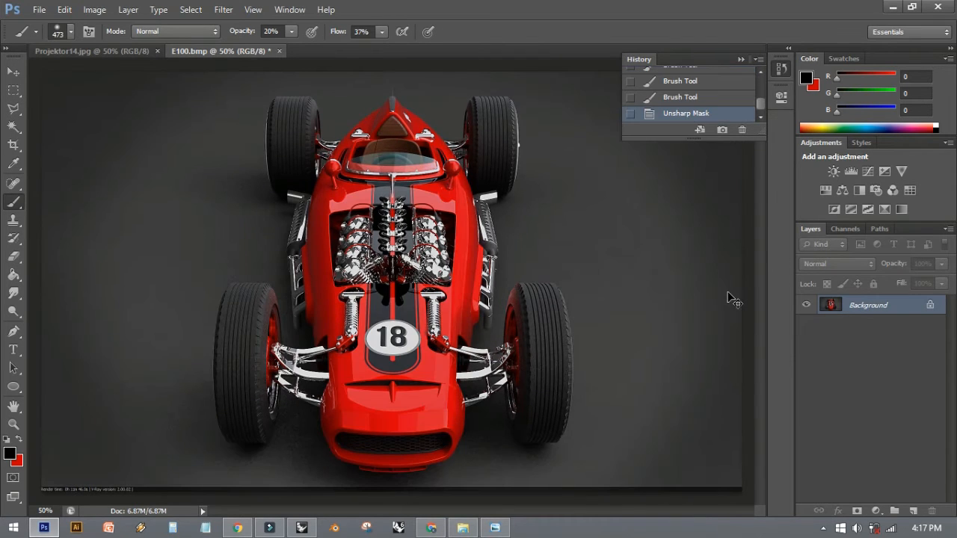
key("ctrl+z")
key("ctrl+z")
key("ctrl+z")
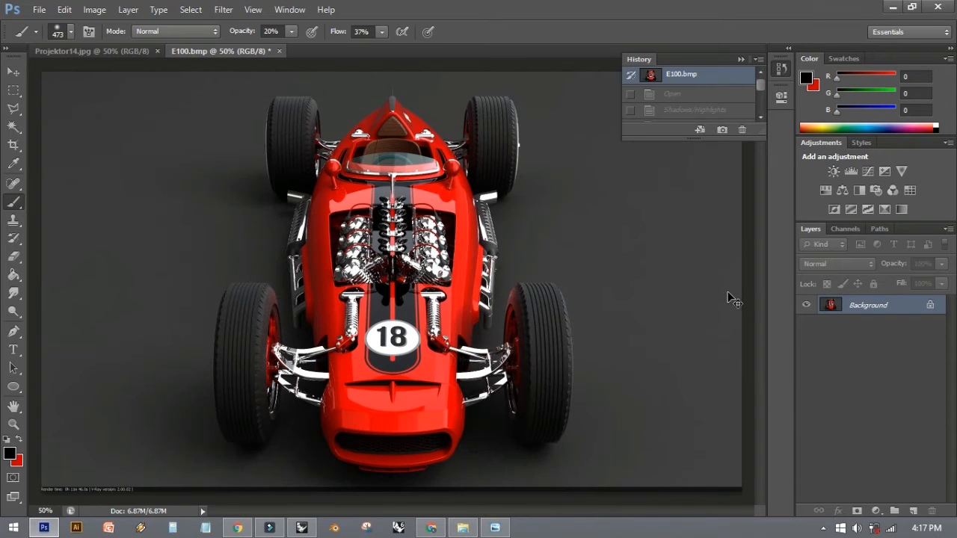
key("ctrl+z")
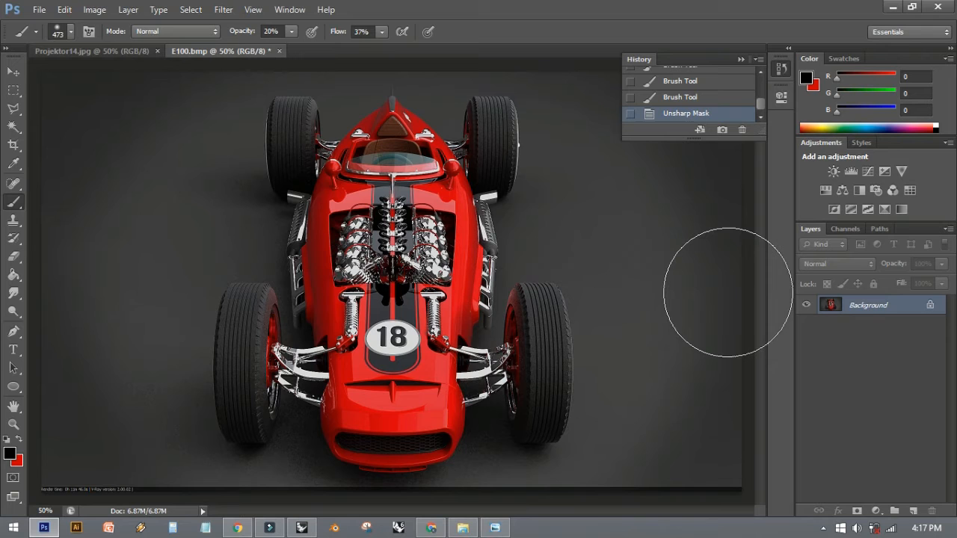
key("ctrl+z")
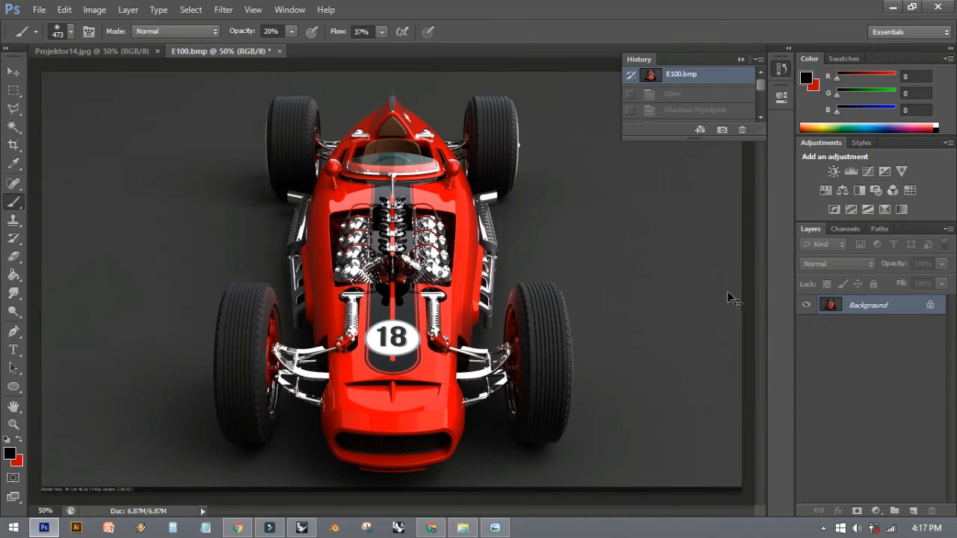
key("ctrl+z")
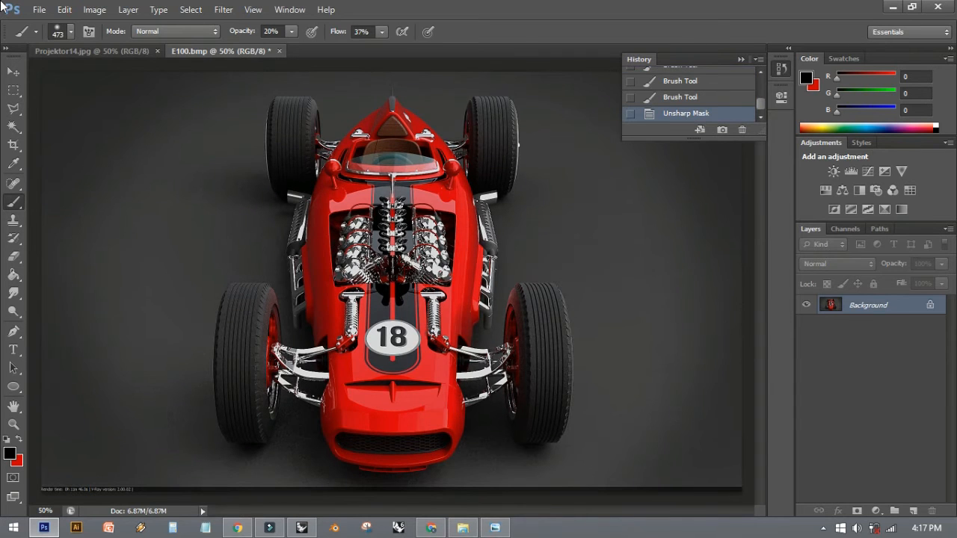
left_click(39, 9)
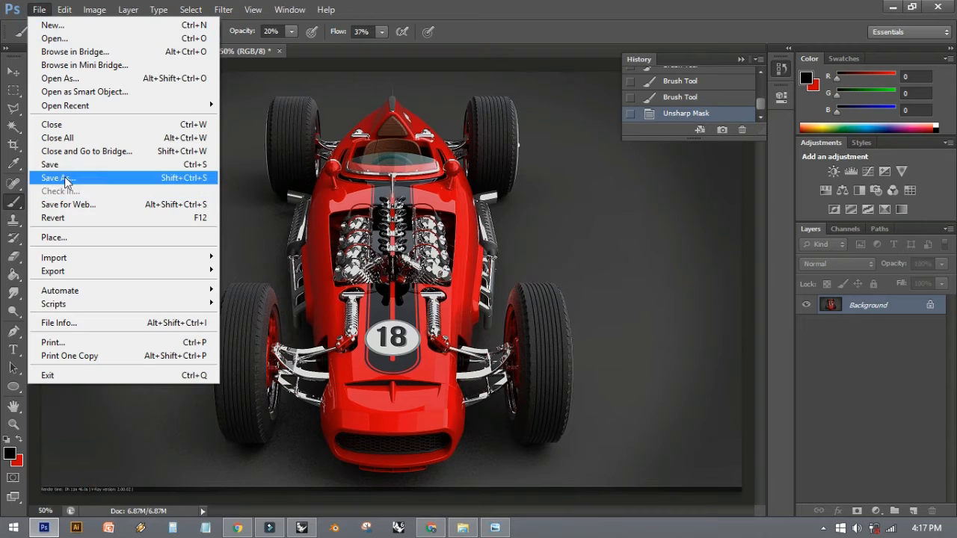
left_click(64, 178)
left_click(394, 342)
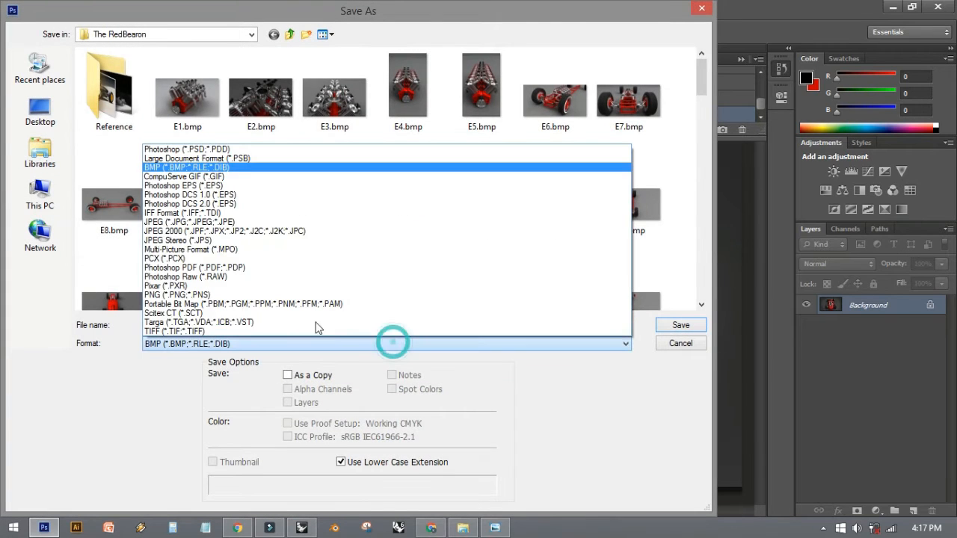
left_click(287, 222)
left_click(233, 325)
left_click(695, 344)
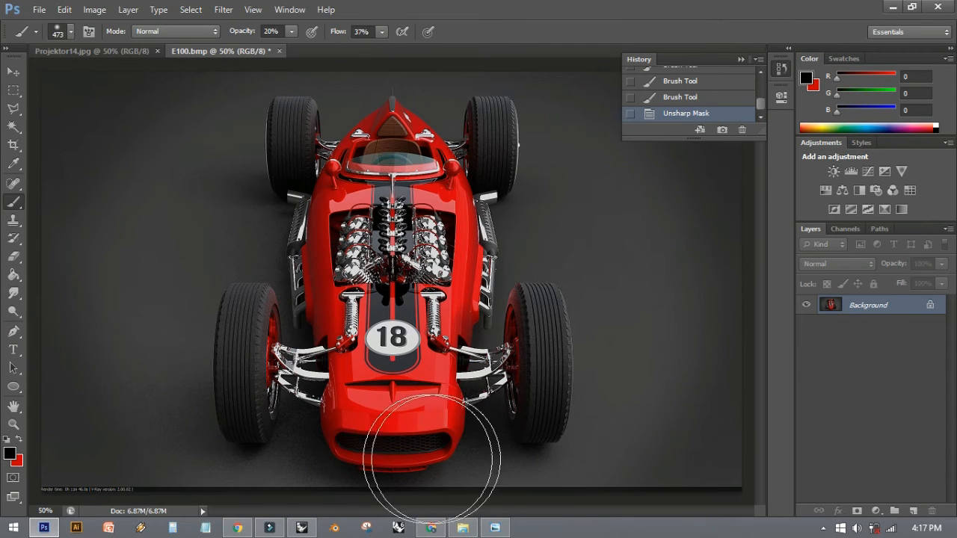
- Switch to File Explorer, go to the 12202020 Render folder in Documents > MetroPoint Kajang, and view 122020 Level 2 Lift Lobby 5.bmp
left_click(463, 528)
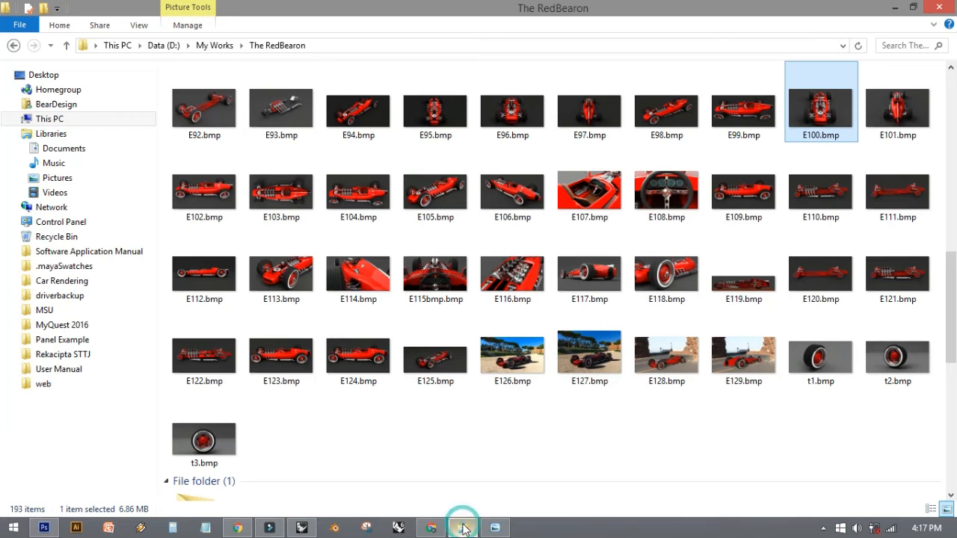
left_click(67, 149)
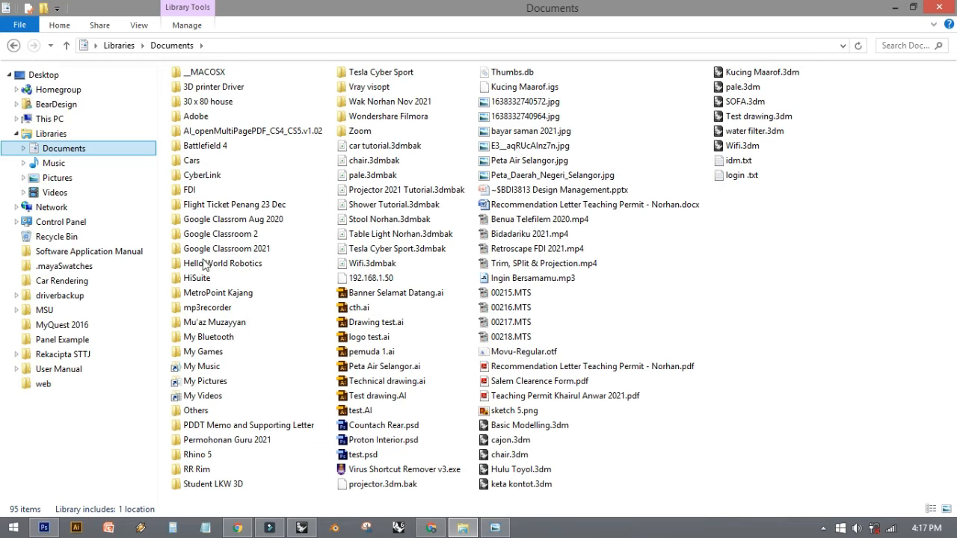
double_click(215, 293)
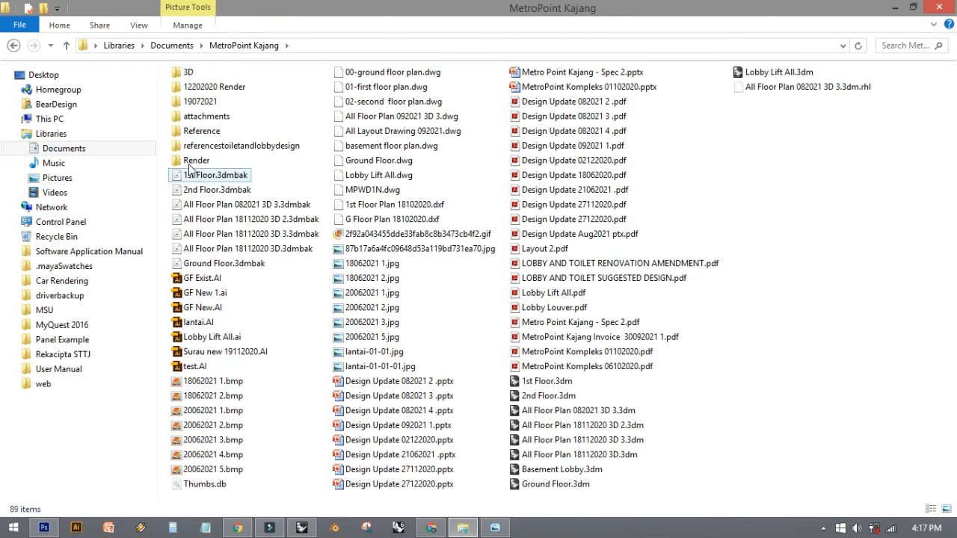
double_click(194, 88)
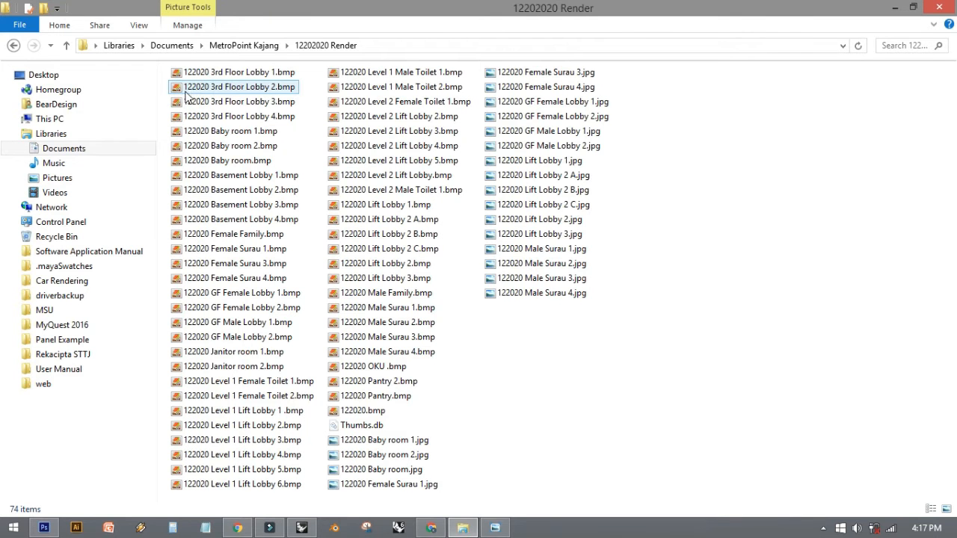
double_click(377, 165)
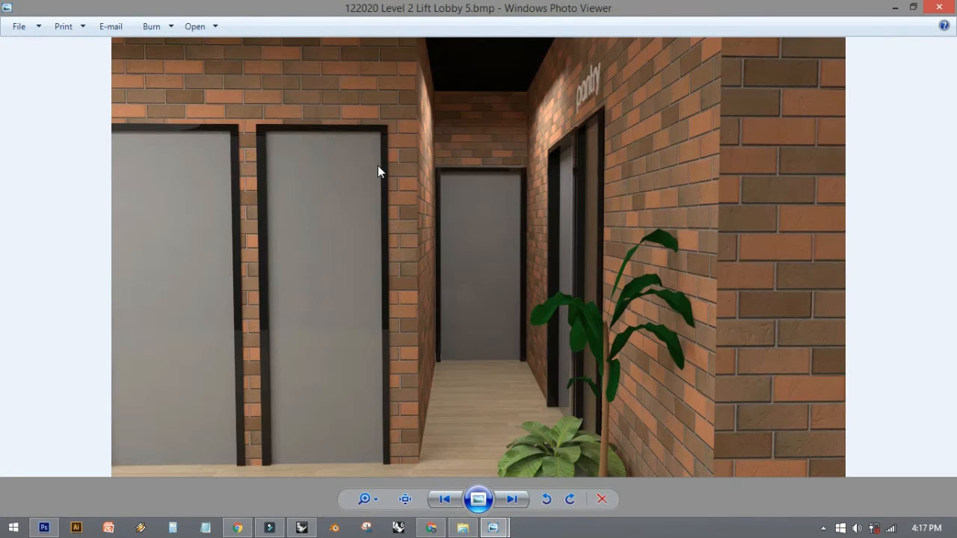
key("Left")
left_click(950, 6)
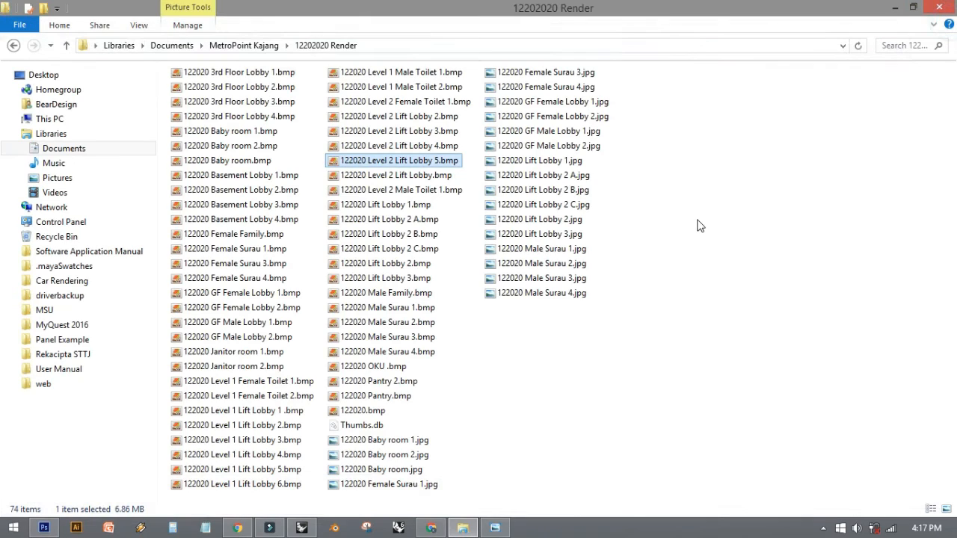
- Show the files as large thumbnails and open the 19072021 folder in MetroPoint Kajang
scroll(699, 226, "up", 4, "ctrl")
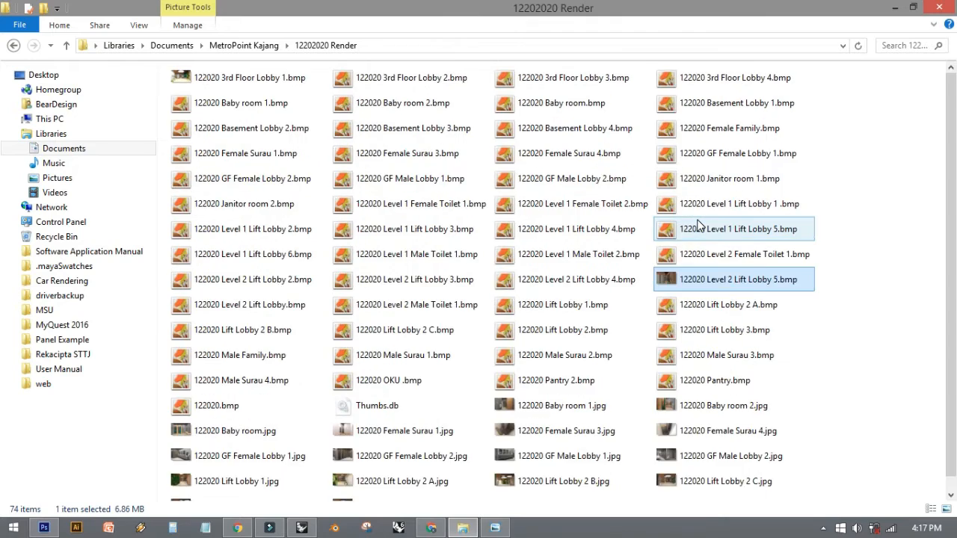
scroll(699, 226, "up", 3, "ctrl")
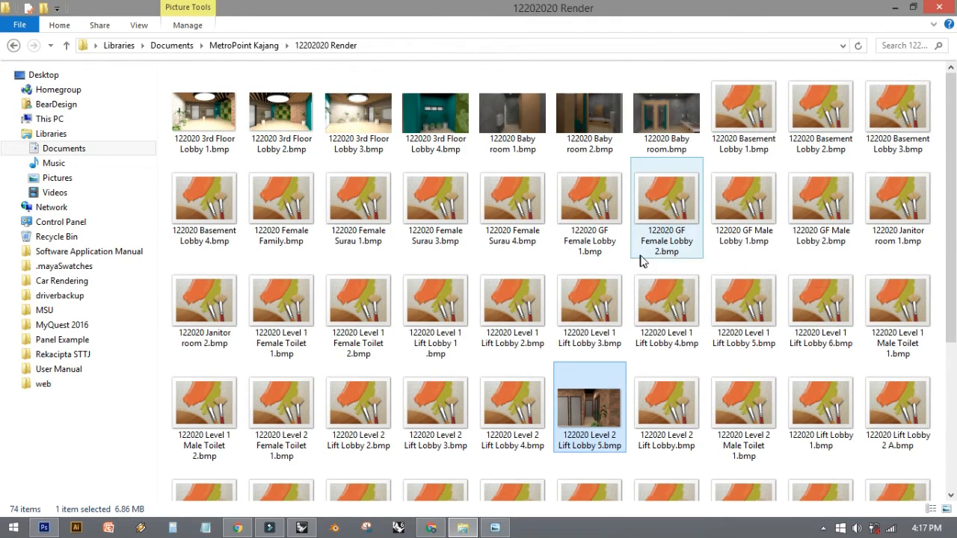
left_click(13, 45)
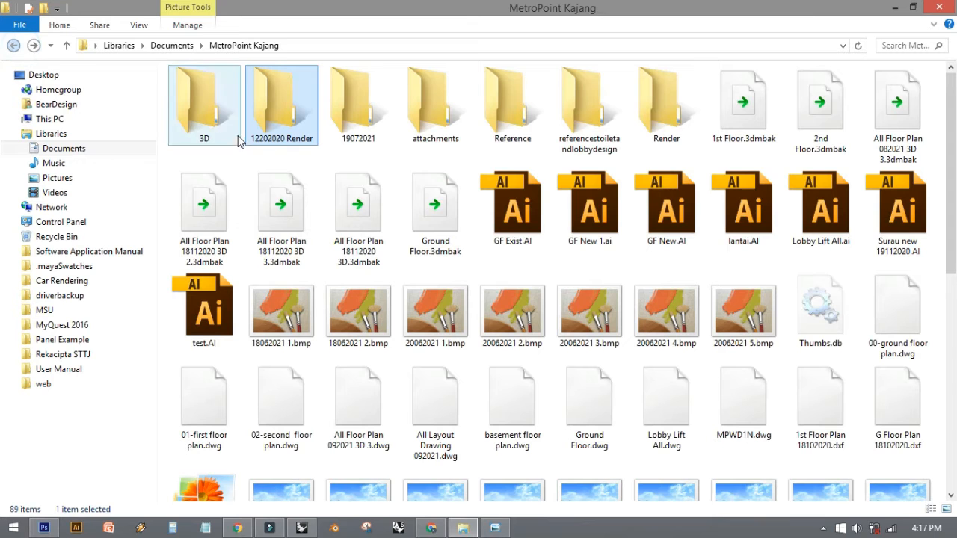
double_click(358, 108)
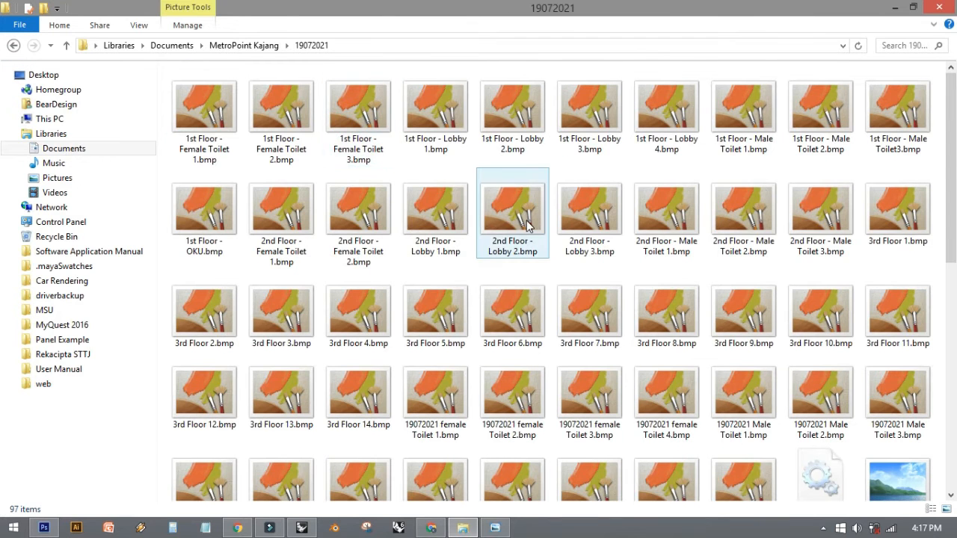
- Find 19072021 female Toilet 2.bmp in the 19072021 folder and open it in Photoshop
scroll(526, 220, "down", 5)
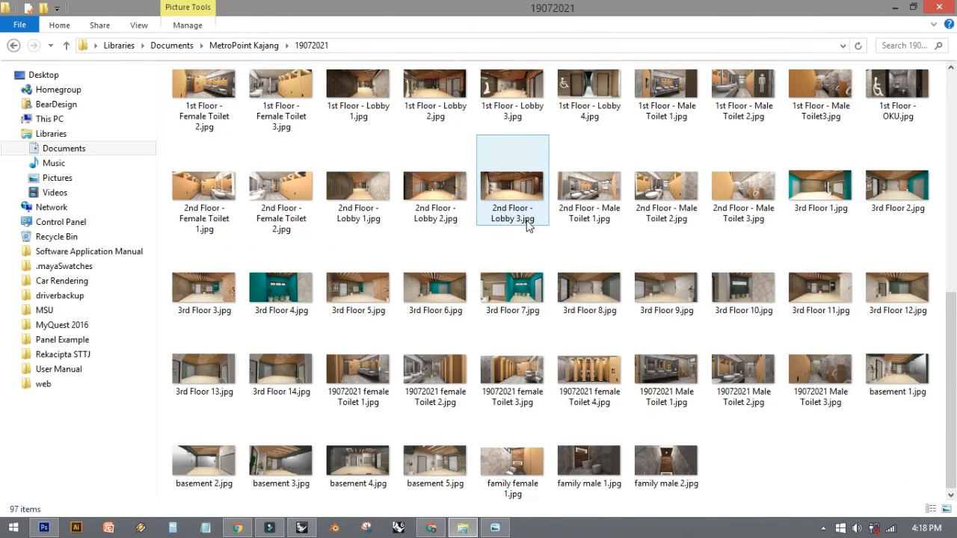
scroll(527, 220, "up", 5)
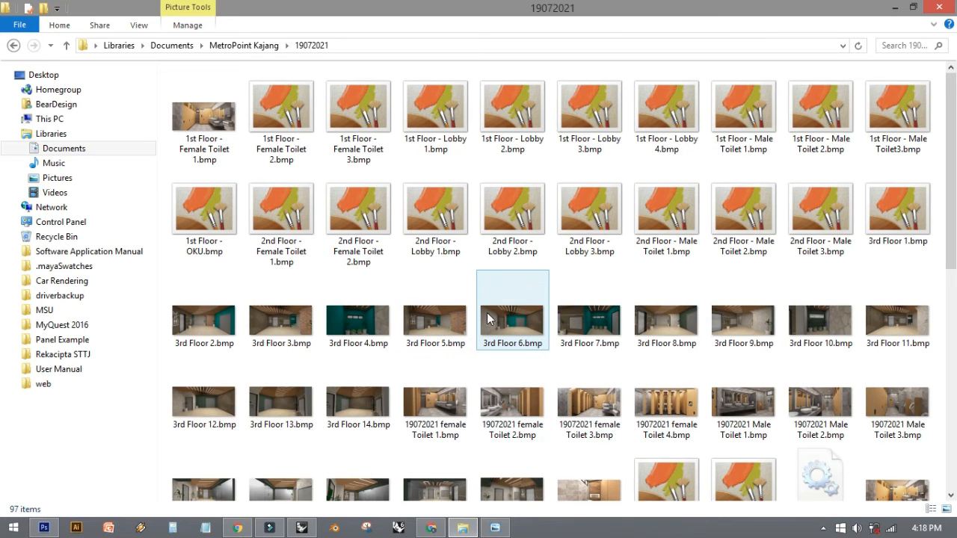
scroll(524, 284, "down", 4)
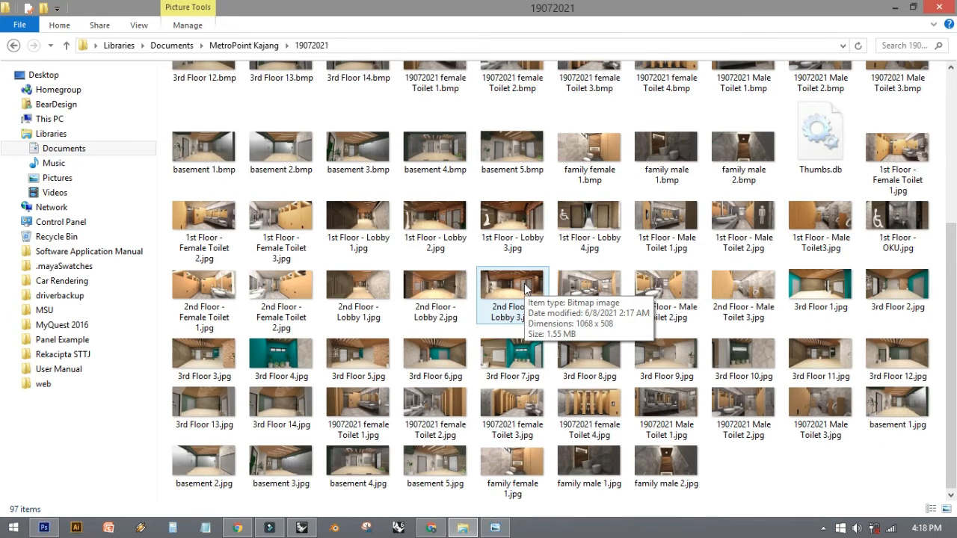
scroll(537, 307, "up", 5)
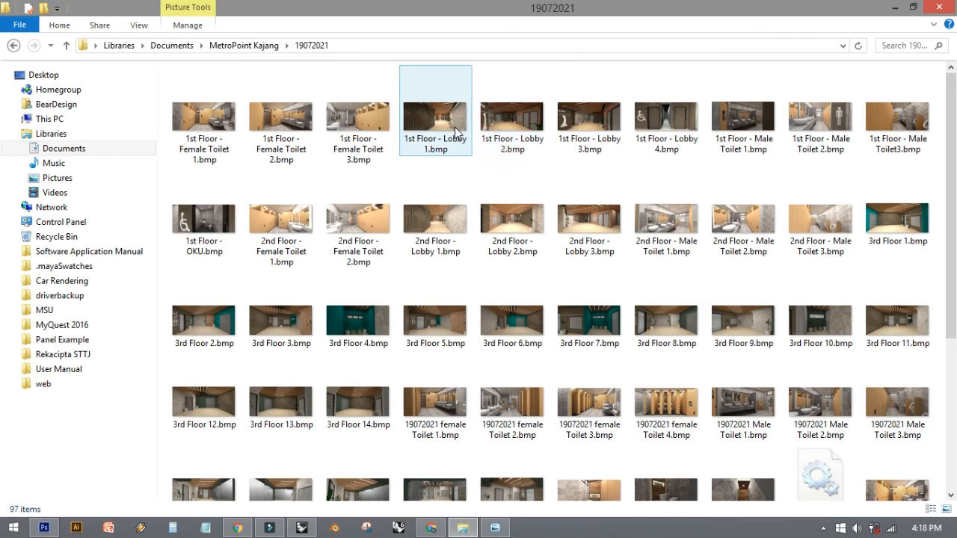
mouse_move(457, 131)
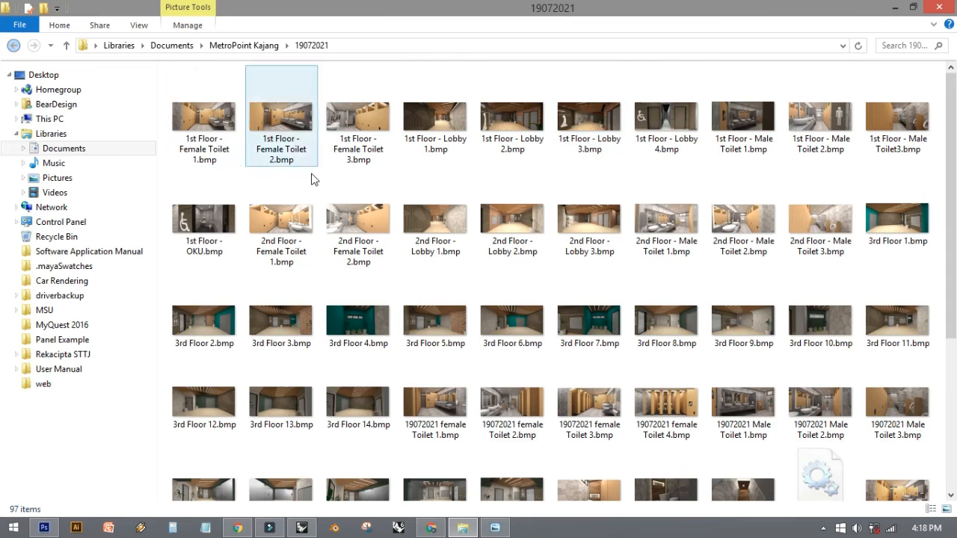
scroll(313, 178, "down", 5)
scroll(312, 178, "up", 3)
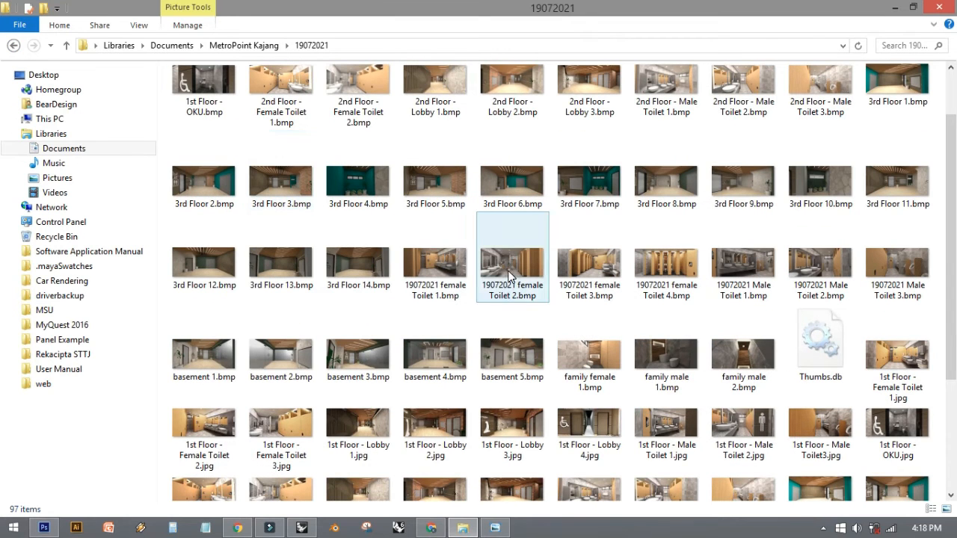
mouse_move(508, 277)
left_mouse_down()
mouse_move(388, 428)
mouse_move(127, 495)
mouse_move(44, 527)
mouse_move(290, 61)
mouse_move(304, 53)
left_mouse_up()
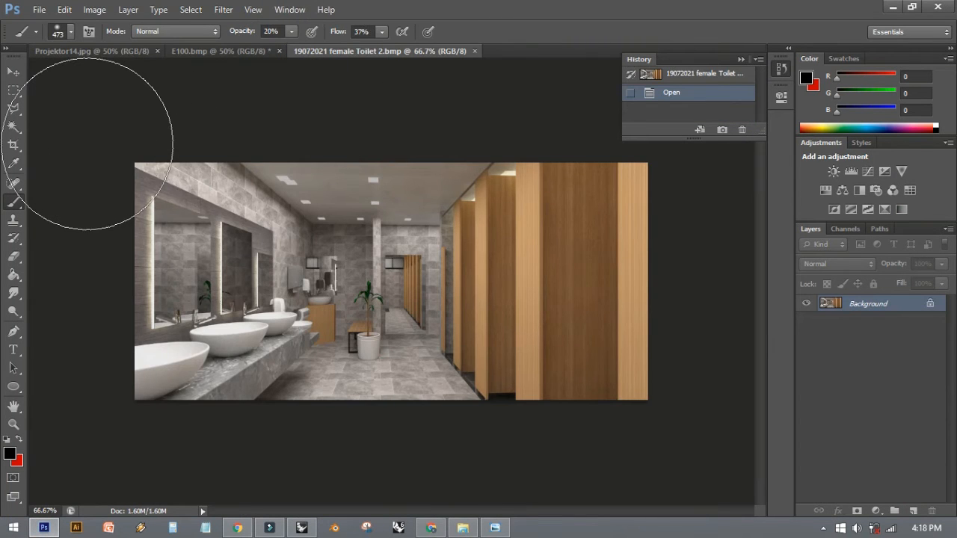
- Inspect the whole washroom render at 100% zoom with the interface panels hidden, with the Move tool active
key("v")
key("ctrl+plus")
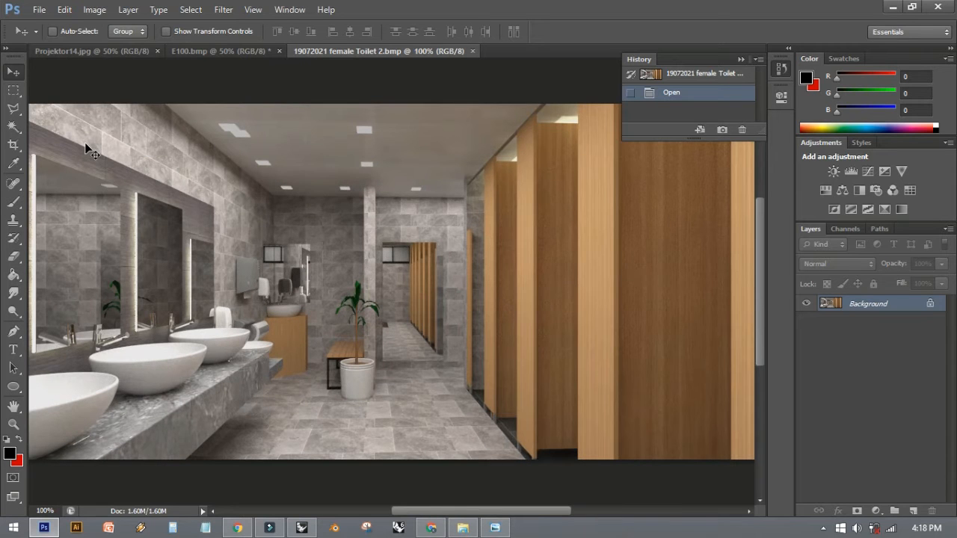
mouse_move(310, 235)
left_mouse_down()
mouse_move(352, 252)
mouse_move(308, 233)
left_mouse_up()
left_click_drag(375, 249, 394, 256)
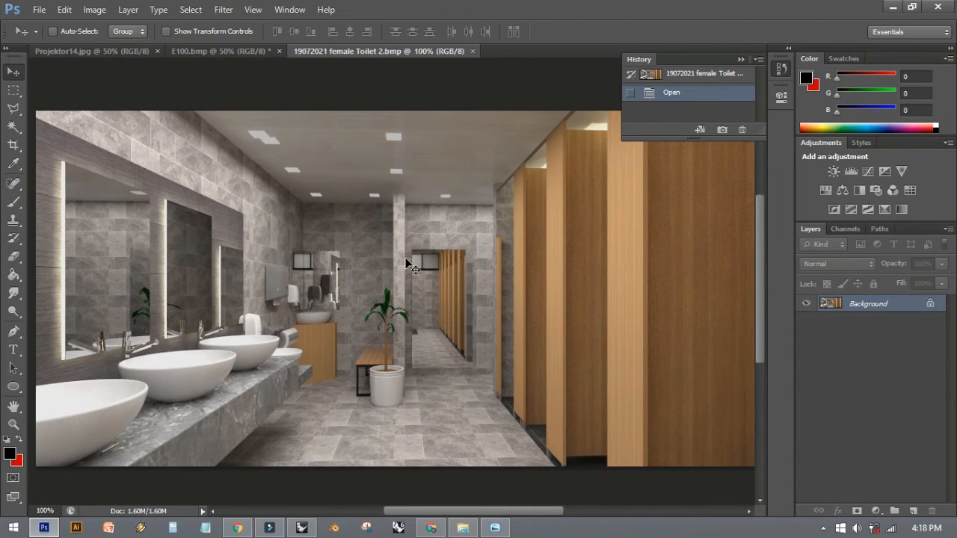
key("Tab")
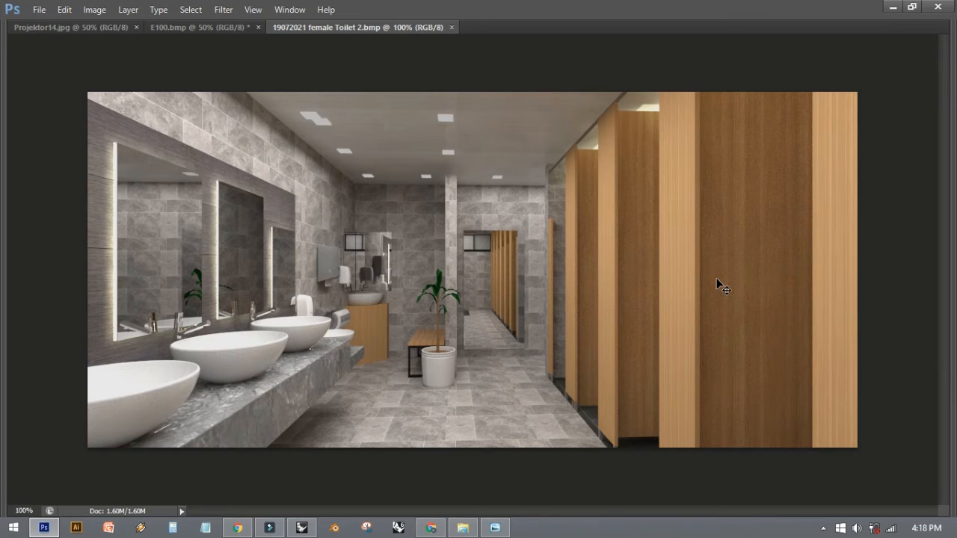
key("Tab")
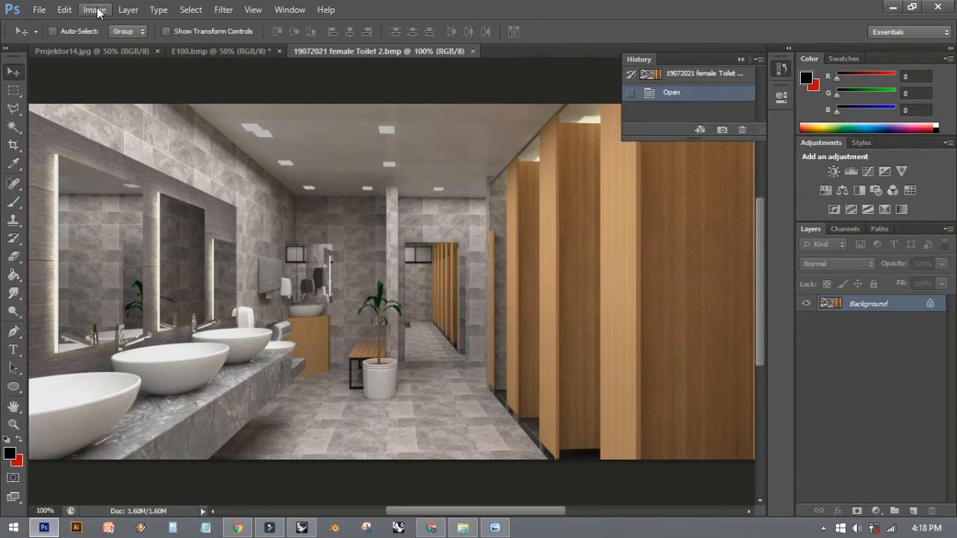
- Adjust the washroom render with Brightness/Contrast, setting brightness to 15 and contrast to 18
left_click(95, 9)
mouse_move(116, 45)
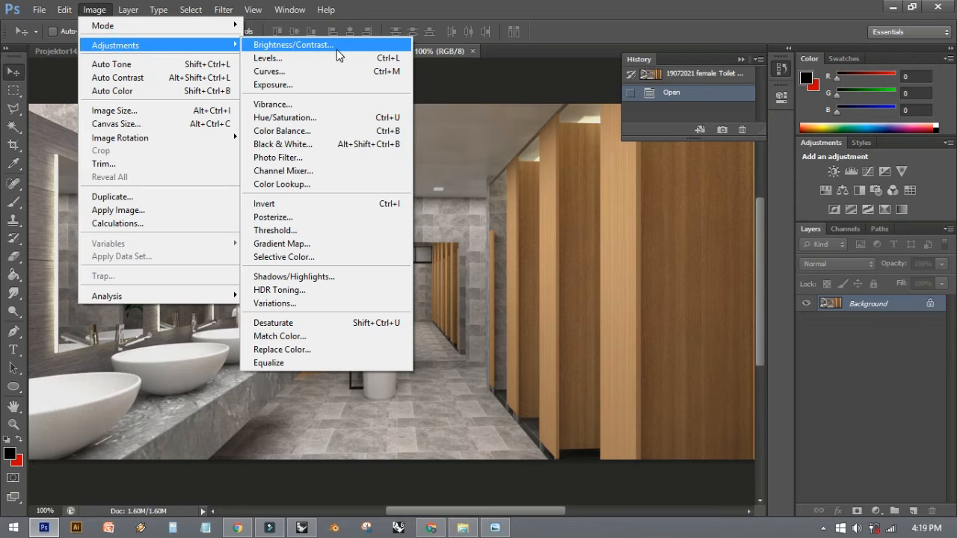
left_click(335, 47)
left_click_drag(668, 81, 681, 110)
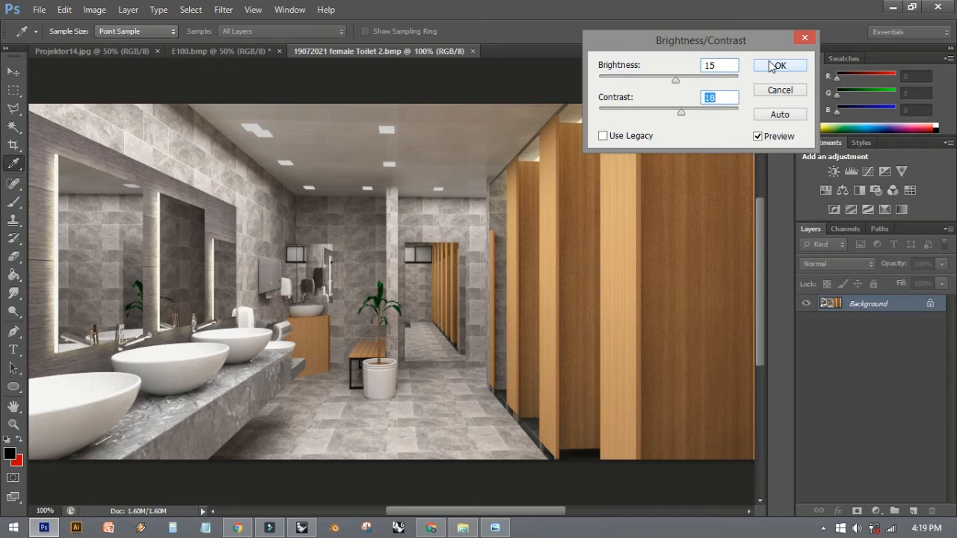
left_click(776, 65)
key("v")
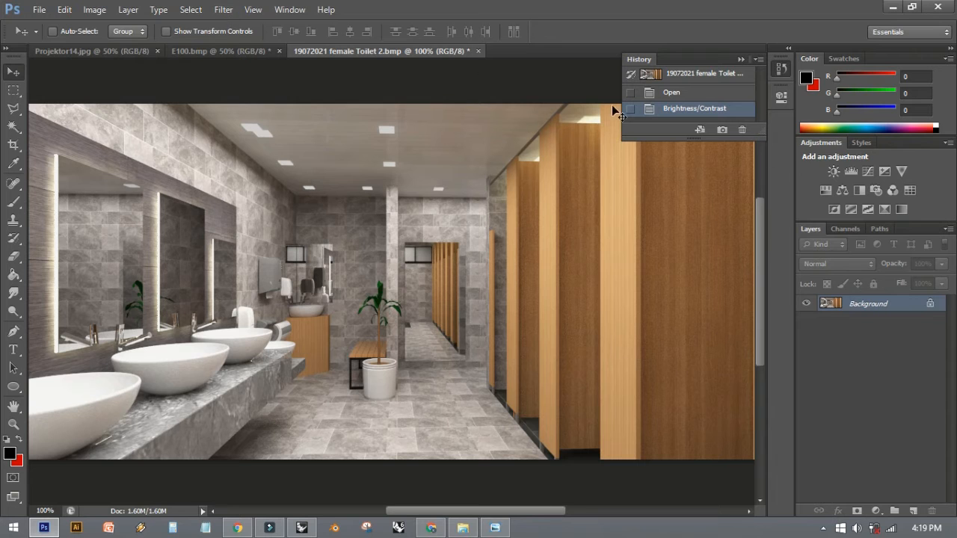
- Sharpen the washroom render with Unsharp Mask at 246% amount, 0.6 pixels radius and threshold 0, and inspect the result without panels
left_click(127, 9)
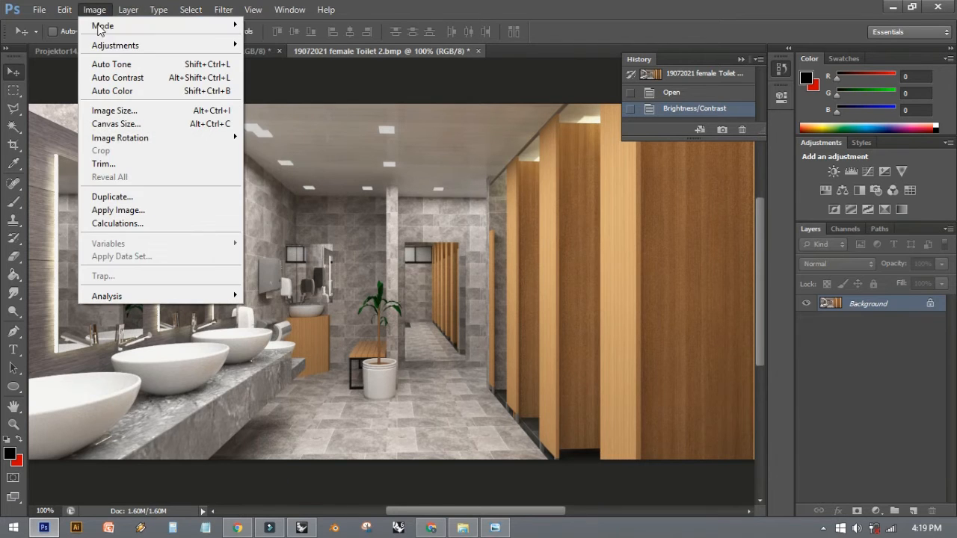
mouse_move(243, 9)
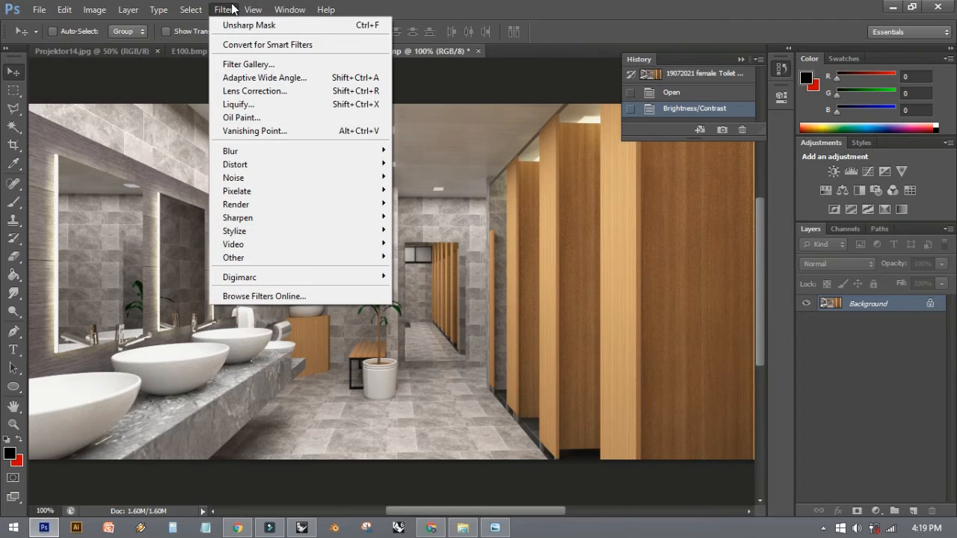
mouse_move(243, 222)
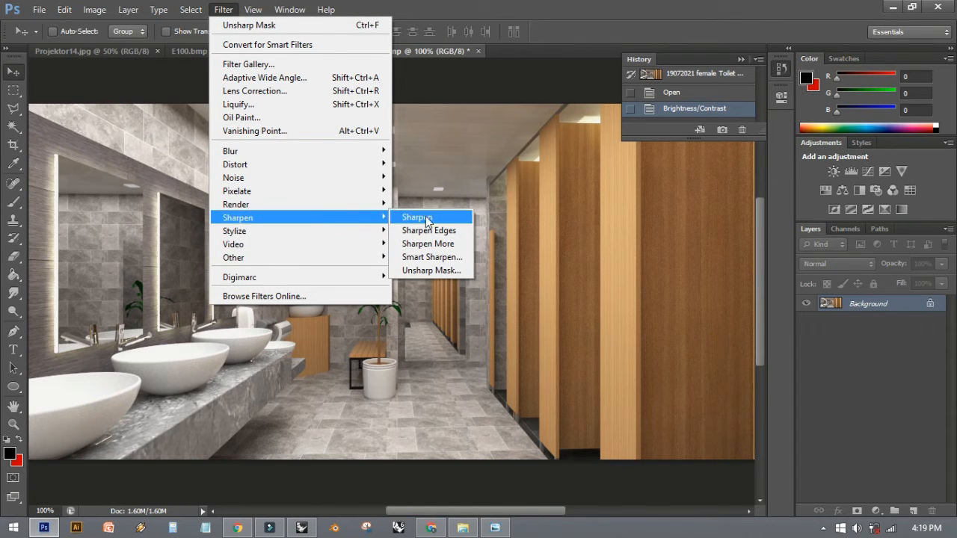
left_click(432, 271)
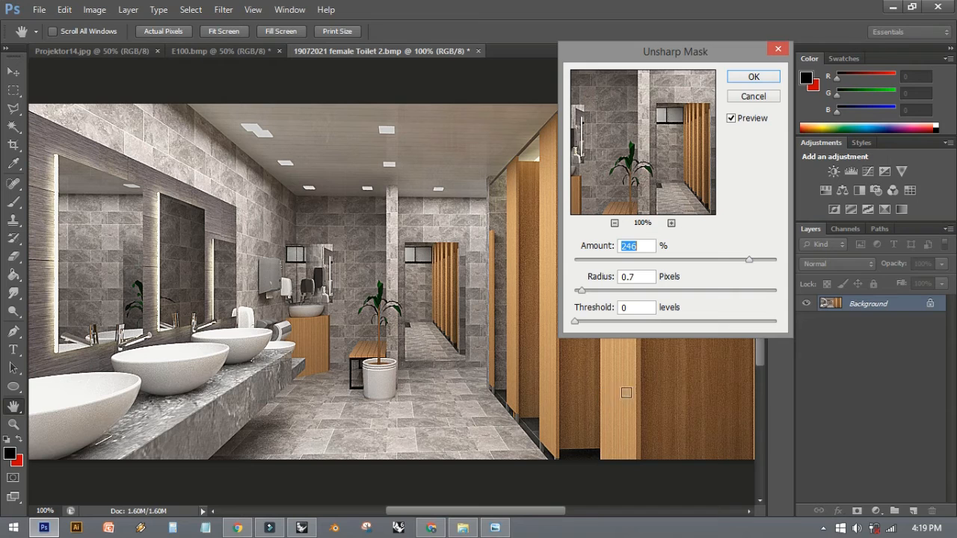
left_click_drag(750, 260, 729, 260)
left_click_drag(583, 295, 583, 294)
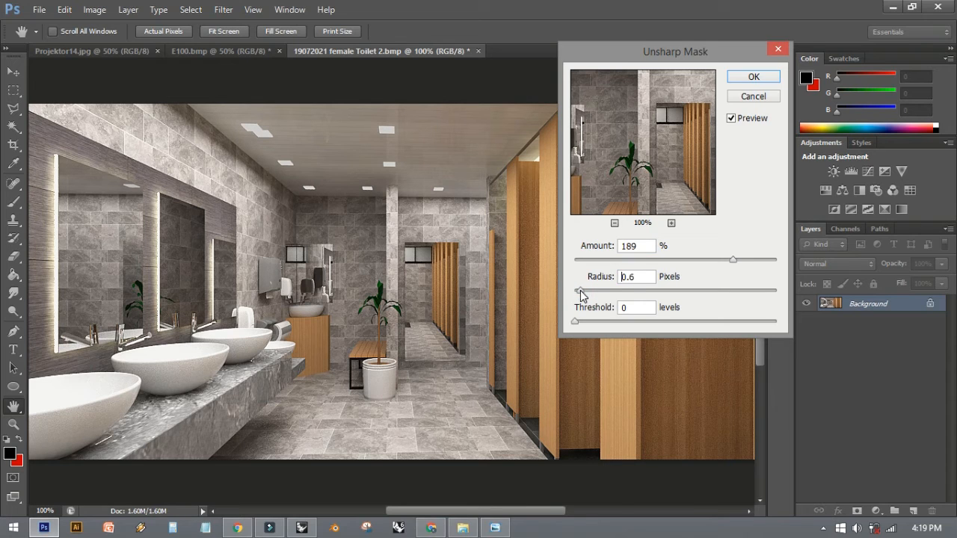
mouse_move(733, 259)
left_mouse_down()
mouse_move(759, 257)
mouse_move(751, 261)
left_mouse_up()
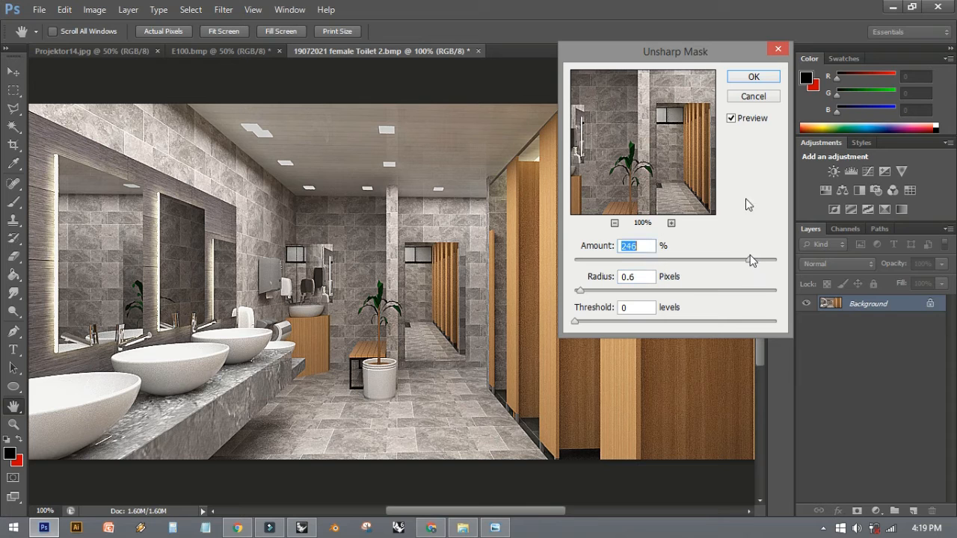
left_click(751, 78)
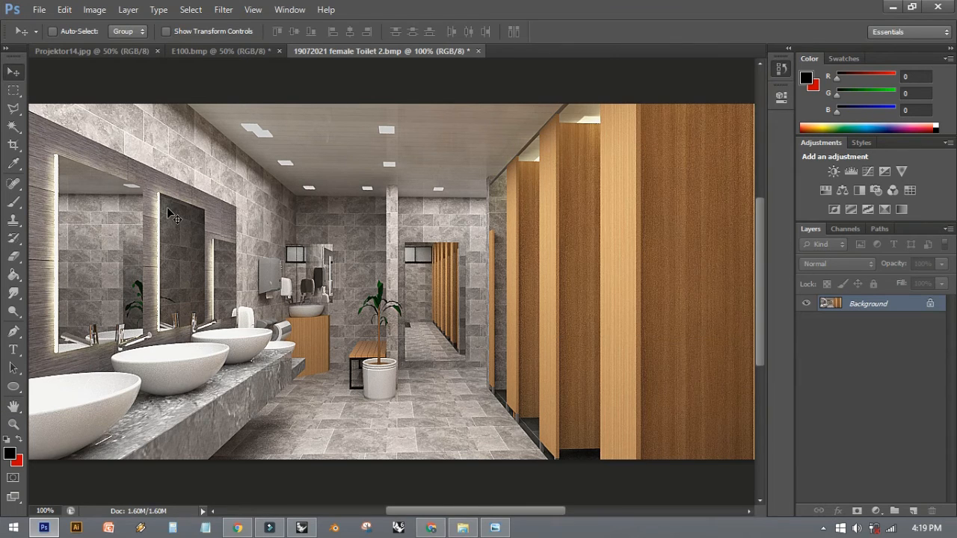
key("Tab")
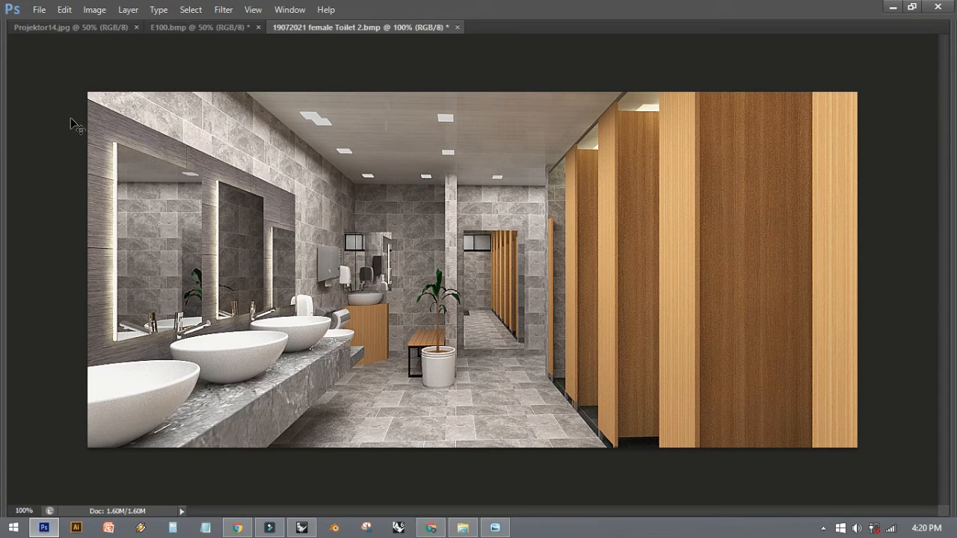
key("Tab")
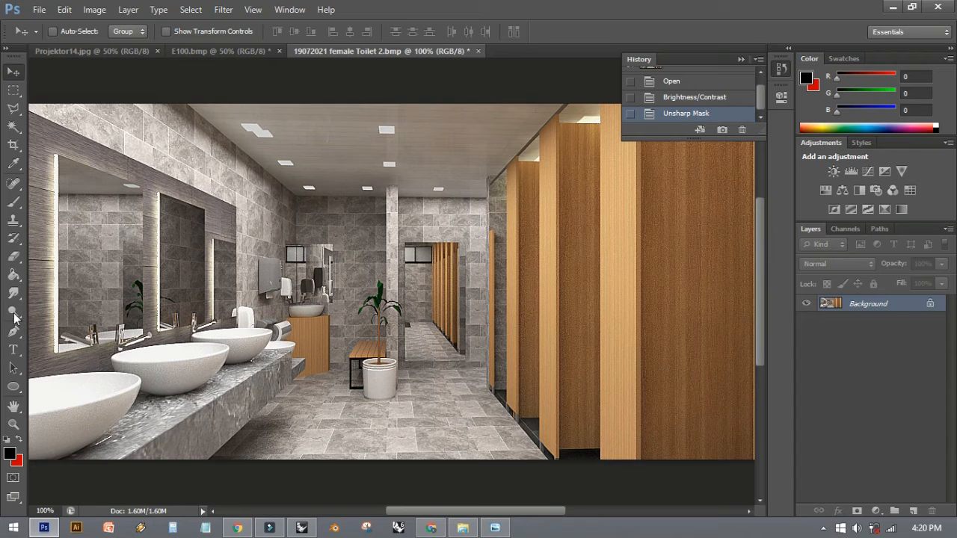
- Set up a soft Brush with a size of 29 px, 0% hardness and 40% opacity
left_click(15, 205)
key("bracketleft")
key("bracketleft")
key("bracketleft")
key("bracketleft")
key("bracketleft")
key("bracketleft")
key("bracketleft")
key("bracketleft")
key("bracketleft")
key("bracketleft")
key("bracketleft")
key("bracketleft")
key("bracketleft")
key("bracketleft")
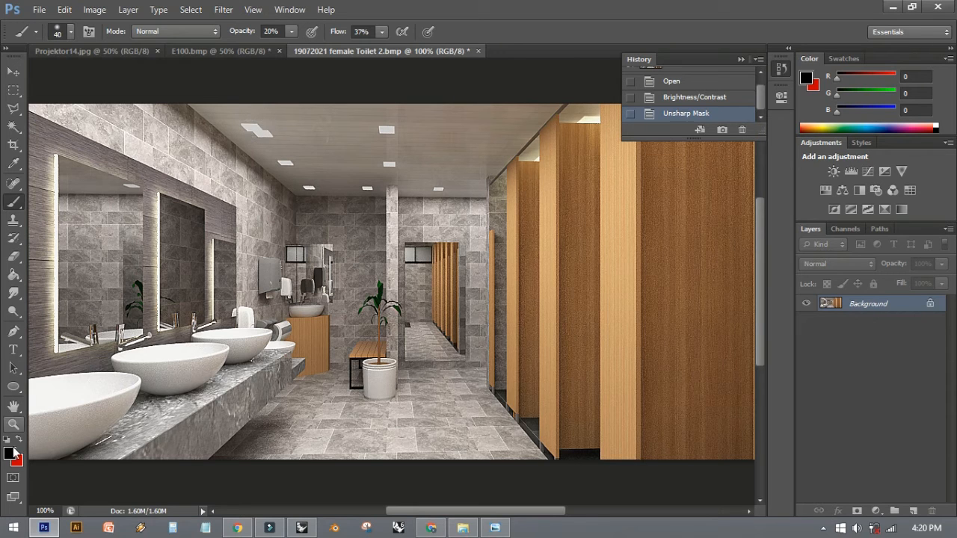
right_click(253, 98)
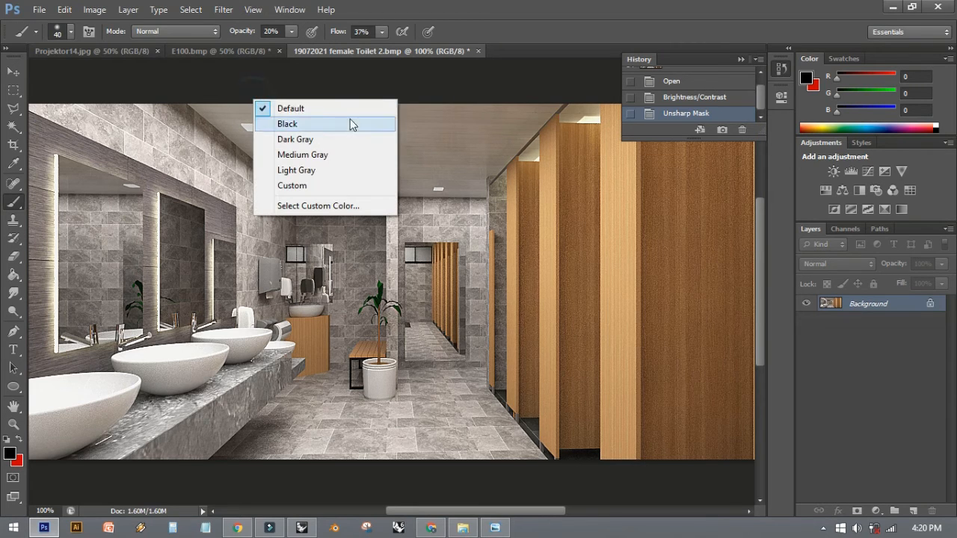
right_click(192, 160)
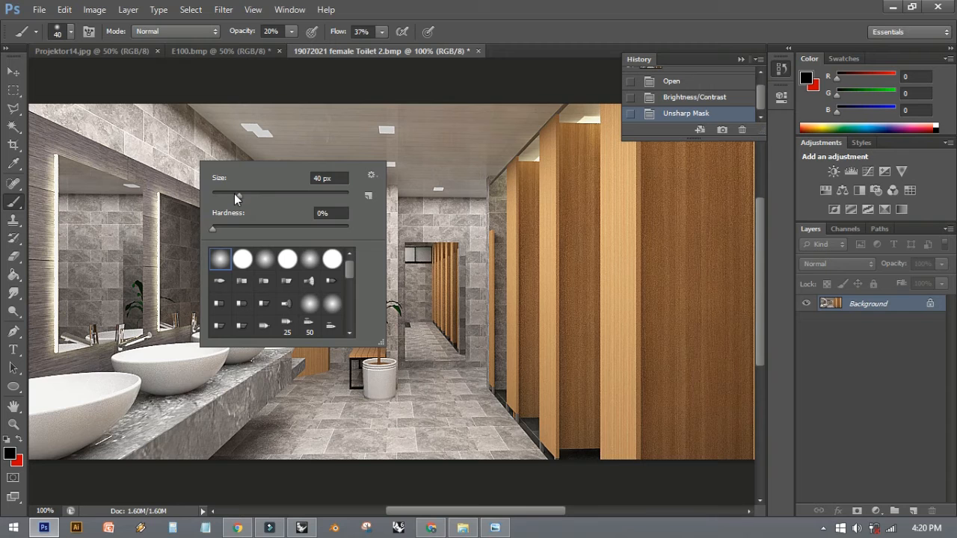
left_click_drag(235, 194, 231, 195)
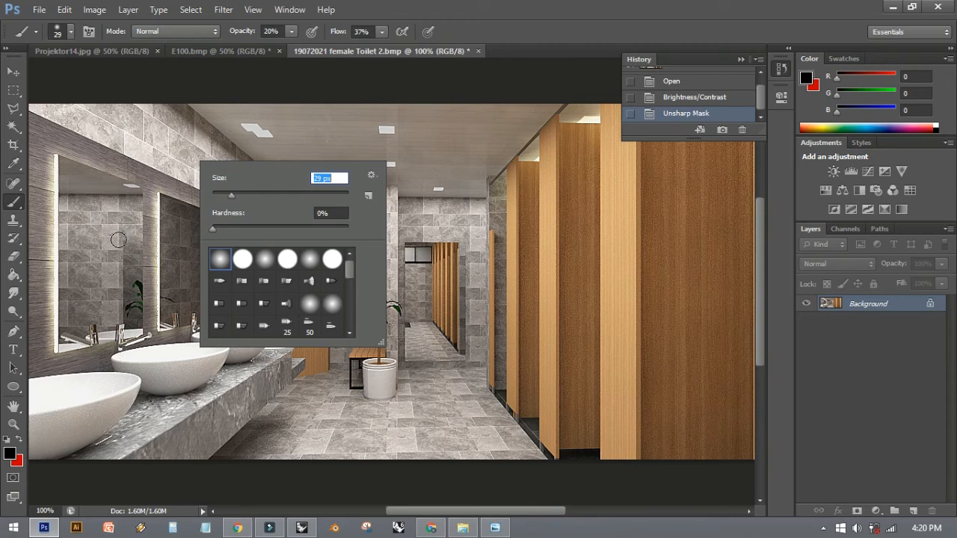
left_click(290, 33)
left_click_drag(296, 43, 306, 44)
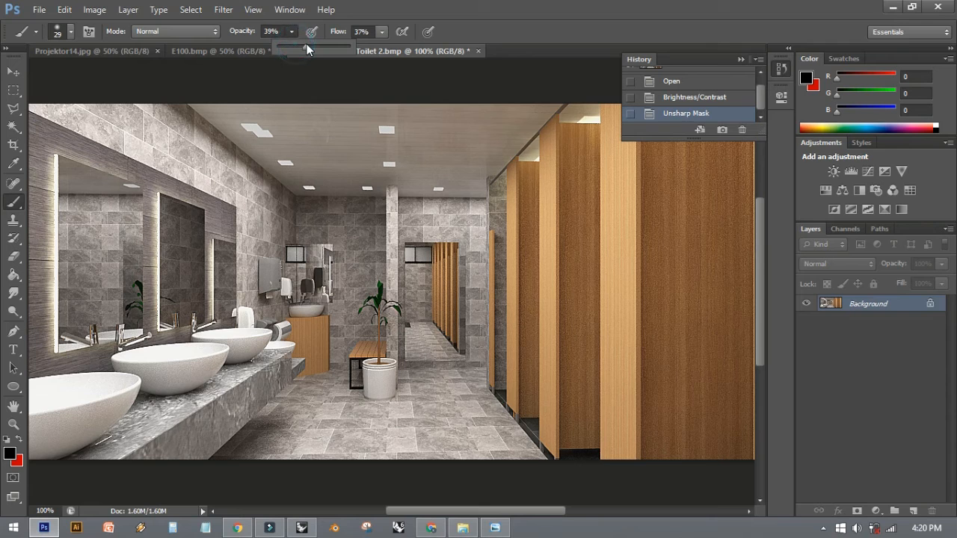
- Set the foreground colour to white (ffffff) and return to the Brush tool
key("i")
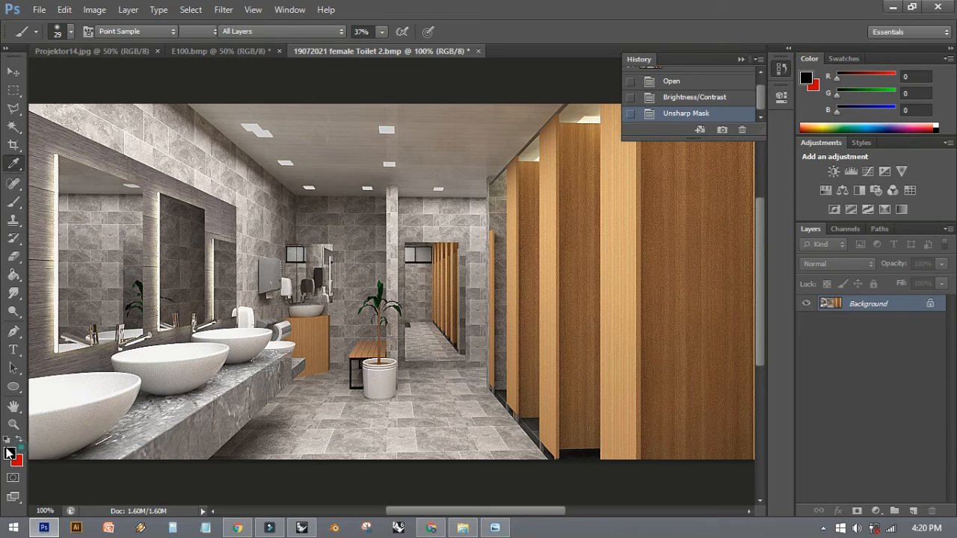
left_click(9, 453)
left_click(296, 128)
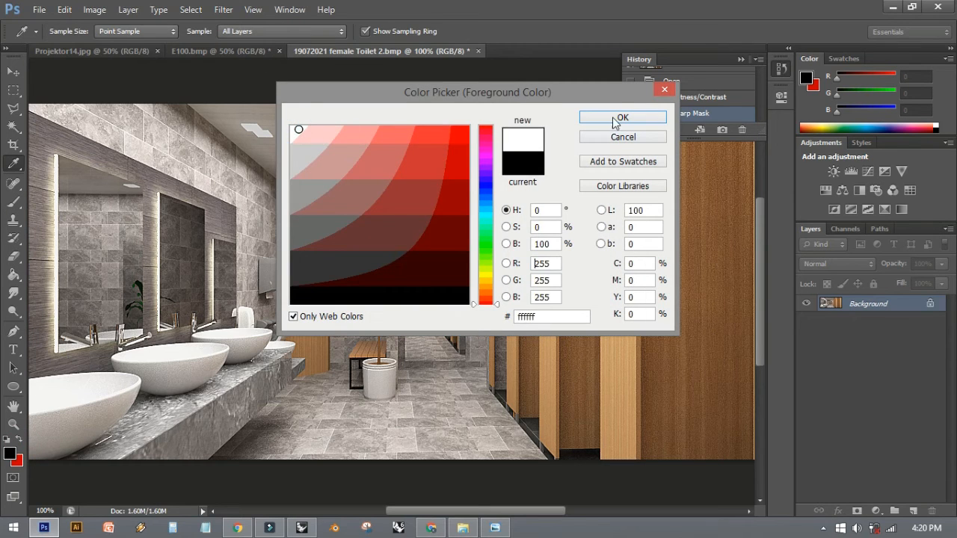
left_click(622, 119)
key("b")
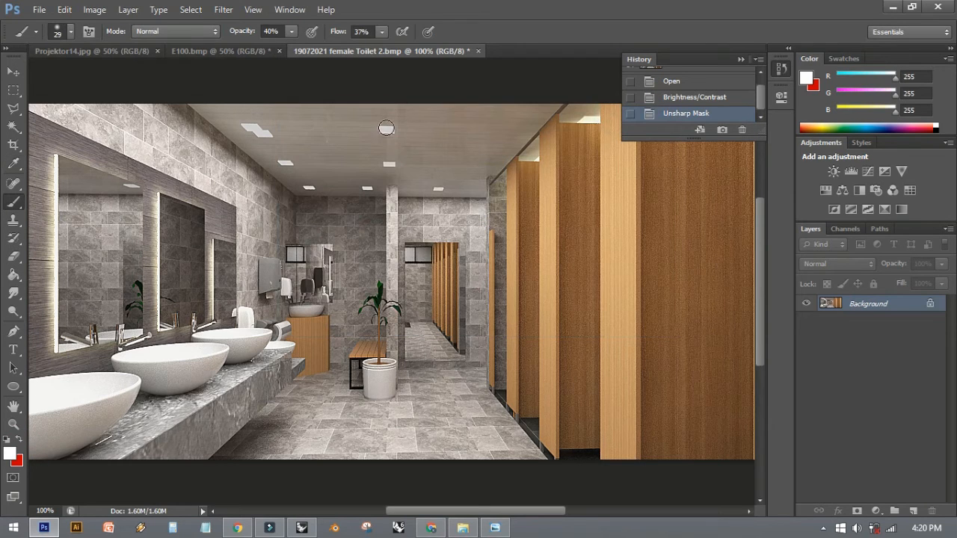
- Paint a white glow over the two nearest ceiling lights with a 40 px brush
key("bracketright")
left_click(387, 130)
left_click(386, 130)
left_click(386, 130)
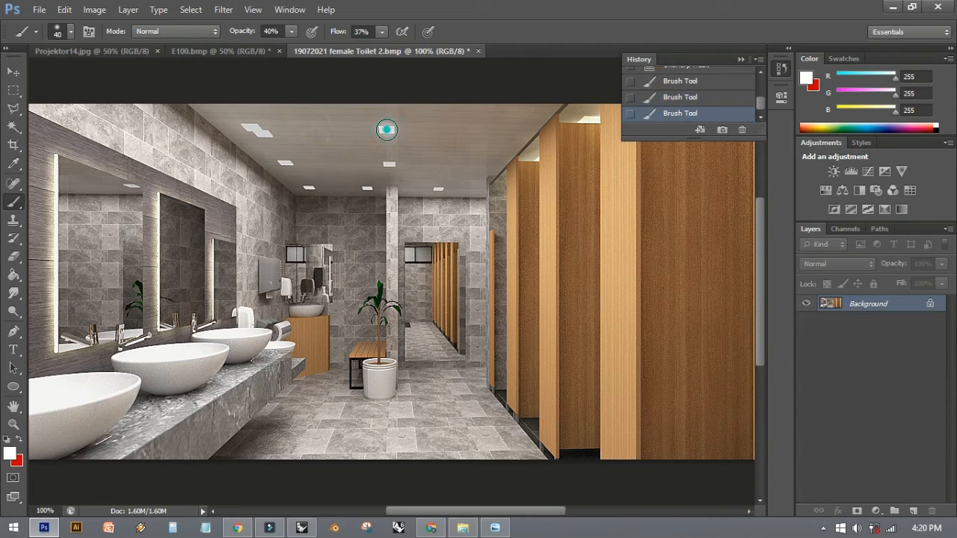
left_click(257, 129)
left_click(260, 130)
left_click(260, 128)
left_click(255, 128)
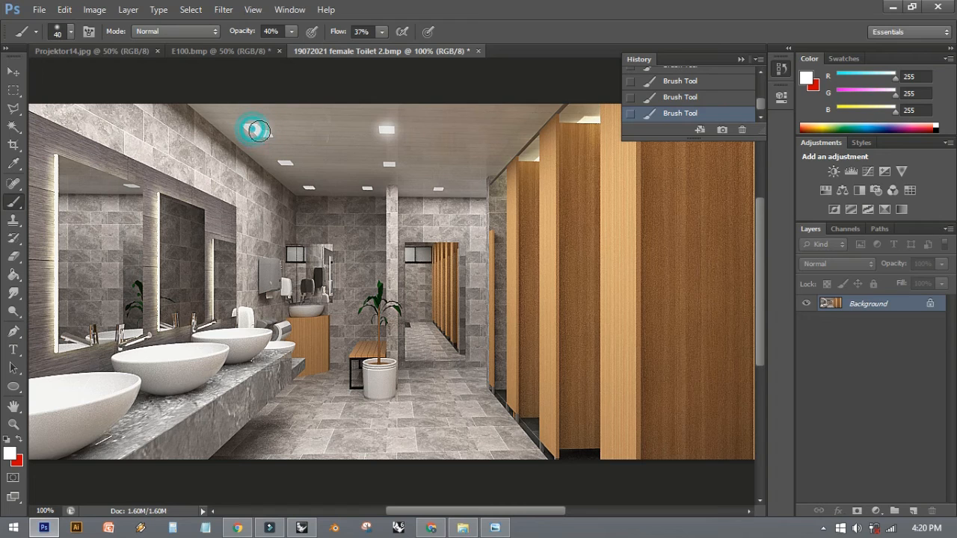
- Paint a white glow over the second row of ceiling lights with a smaller brush of about 30 px
key("bracketleft")
left_click(286, 161)
left_click(286, 161)
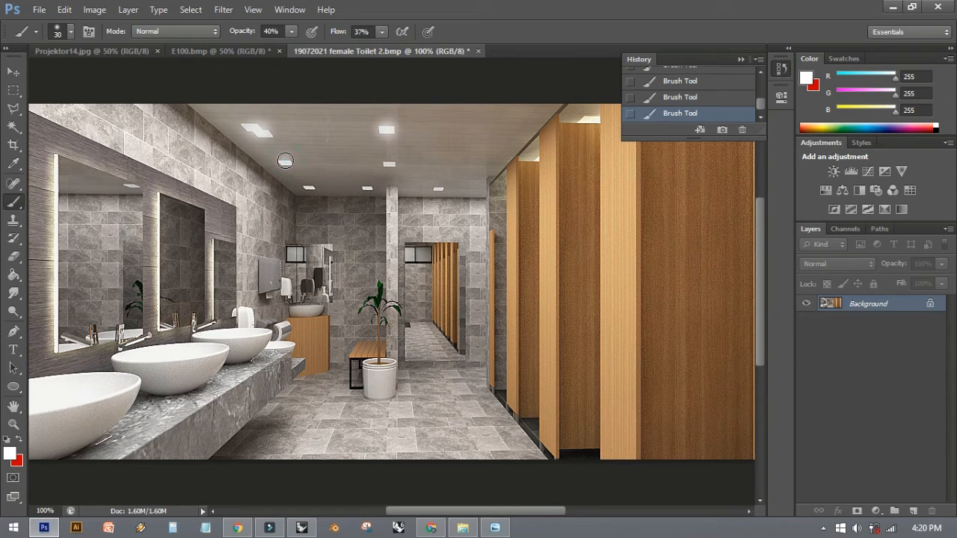
left_click(285, 160)
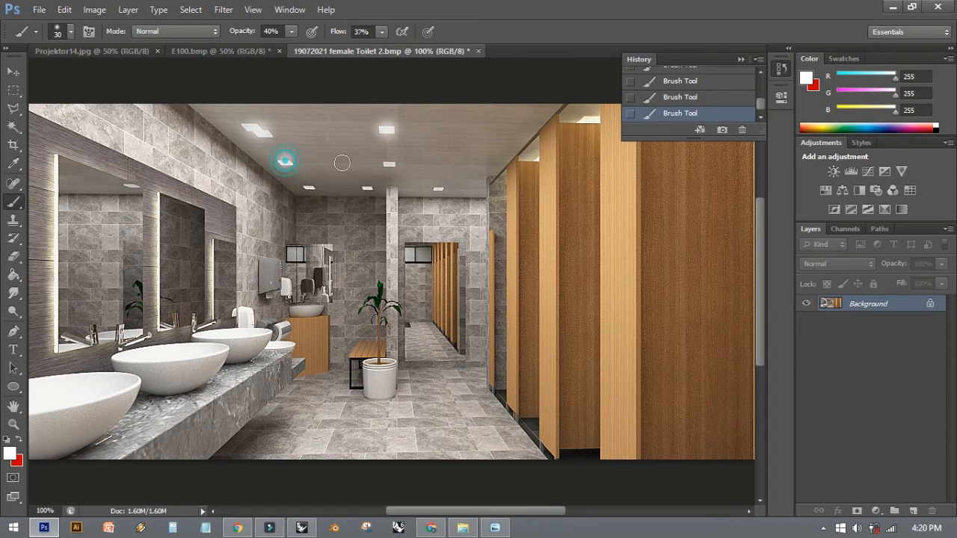
left_click(390, 165)
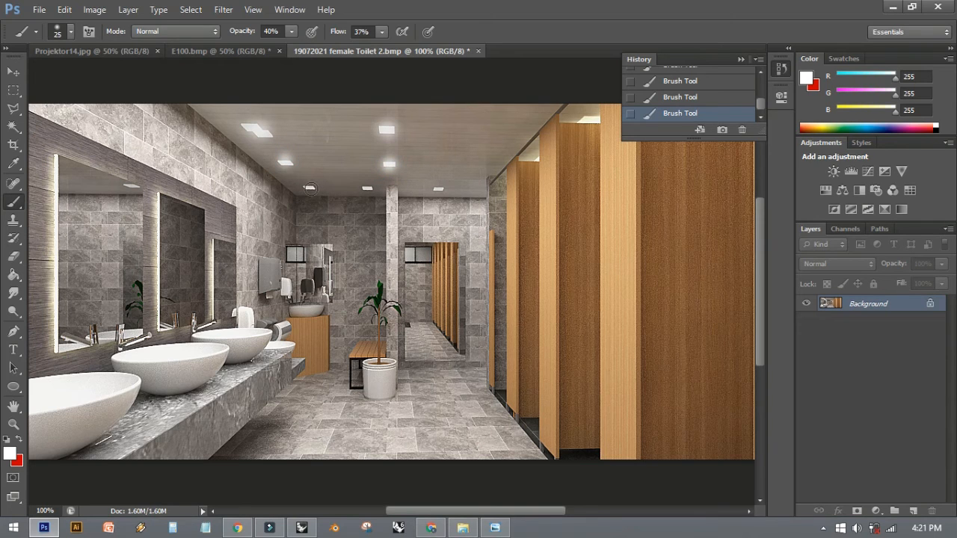
- Paint a white glow over the three farthest ceiling lights with a 25 px brush
left_click(310, 187)
left_click(310, 187)
left_click(367, 188)
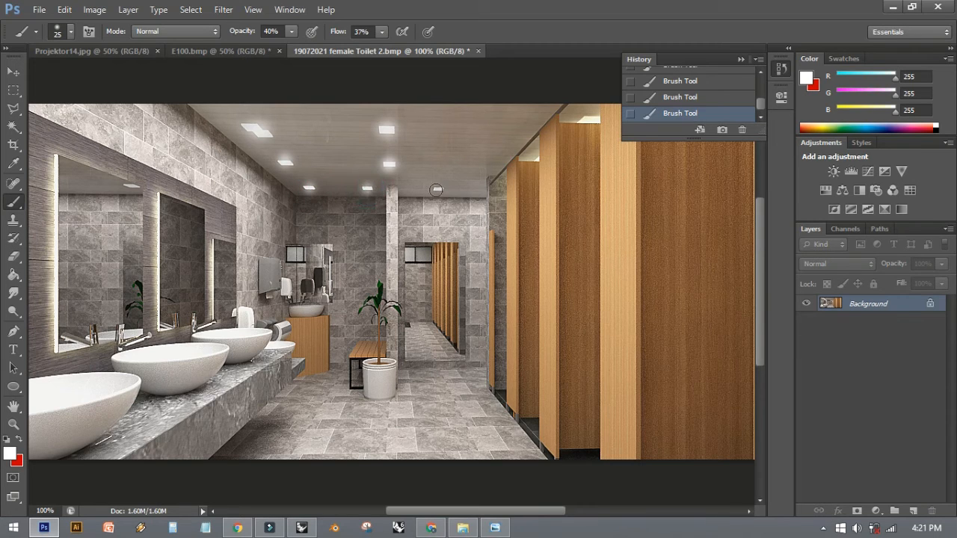
left_click(437, 188)
- Strengthen the white glow with single brush dabs on the near-right, second-row and farthest ceiling lights
left_click(386, 129)
left_click(389, 164)
left_click(439, 188)
left_click(368, 189)
left_click(365, 188)
left_click(309, 188)
left_click(286, 162)
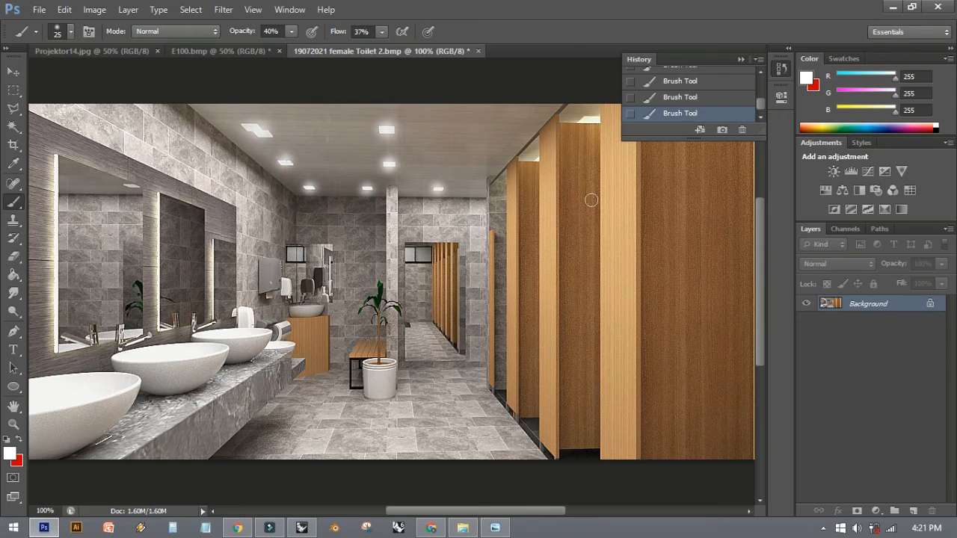
- Compare the original female toilet image with the edited version by toggling between its initial history state and the last brush stroke
left_click_drag(762, 112, 758, 88)
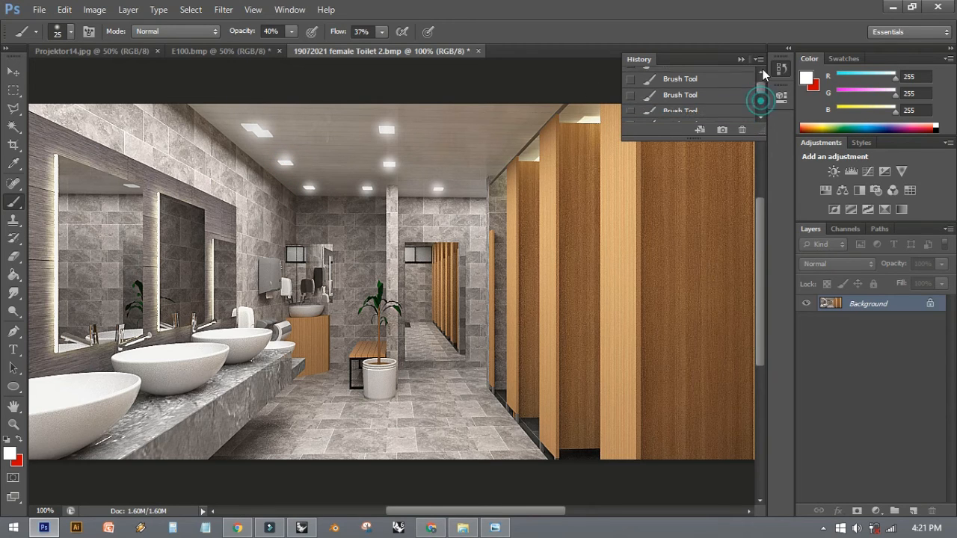
left_click(686, 75)
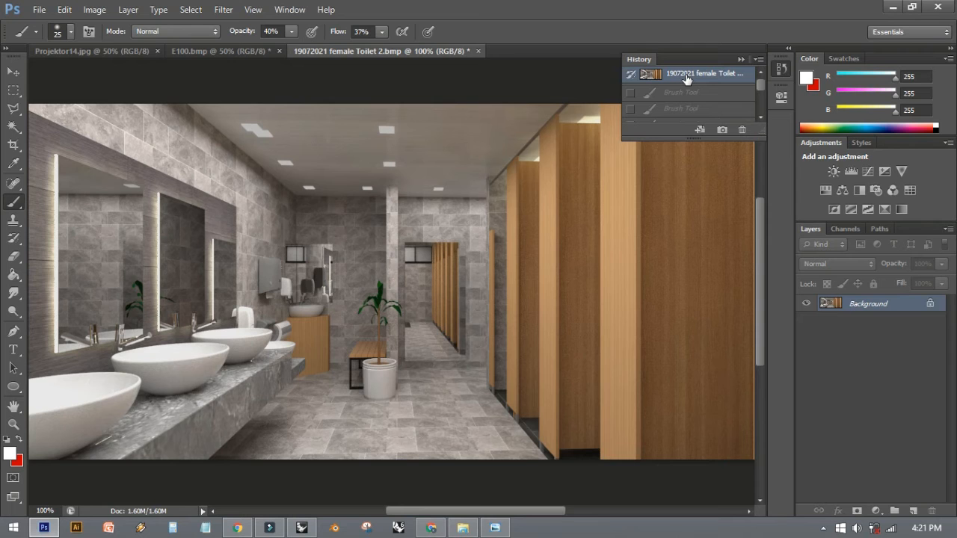
key("ctrl+z")
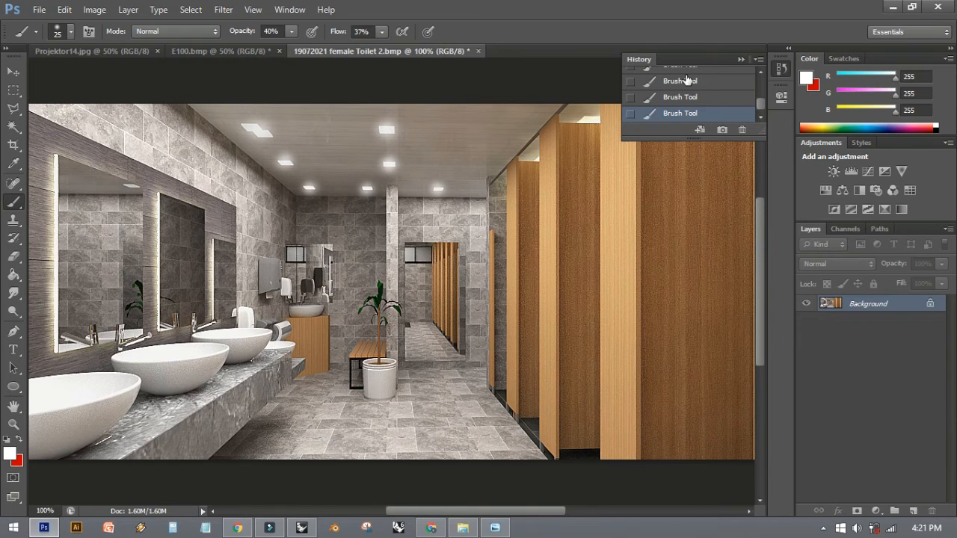
key("ctrl+z")
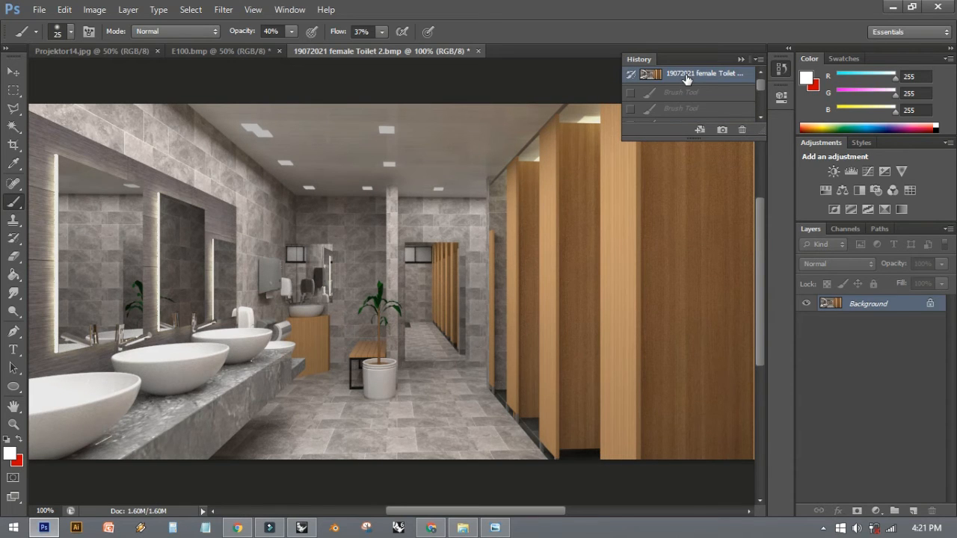
key("ctrl+z")
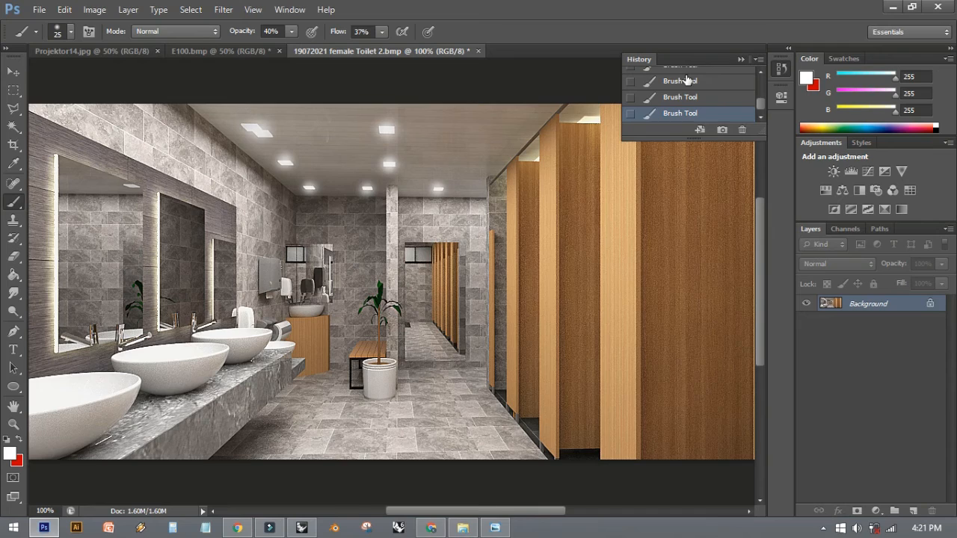
key("ctrl+z")
key("ctrl+z")
key("ctrl+z")
key("ctrl+z")
key("ctrl+z")
key("ctrl+z")
- Set the save format of the female toilet image to JPEG in Save As, and close the dialog without saving
left_click(38, 9)
left_click(104, 179)
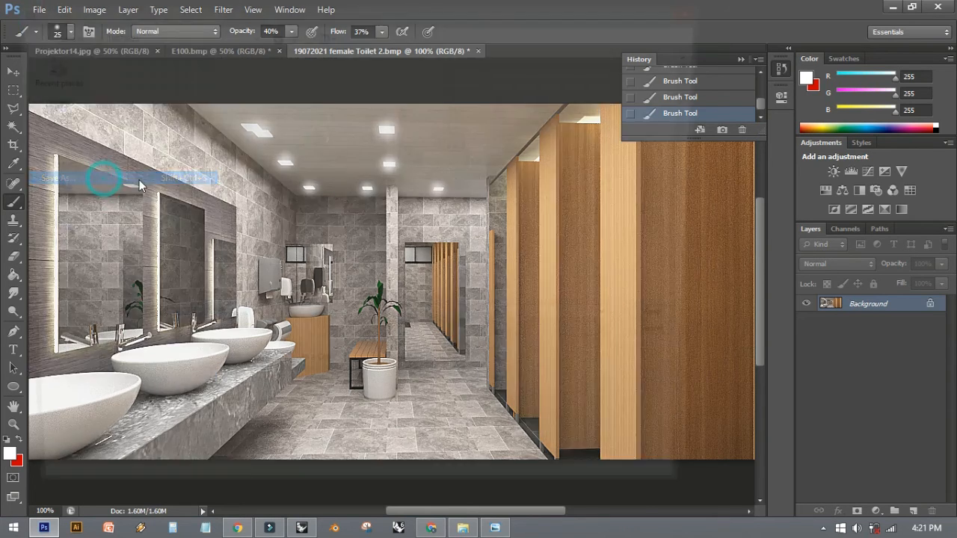
left_click(554, 344)
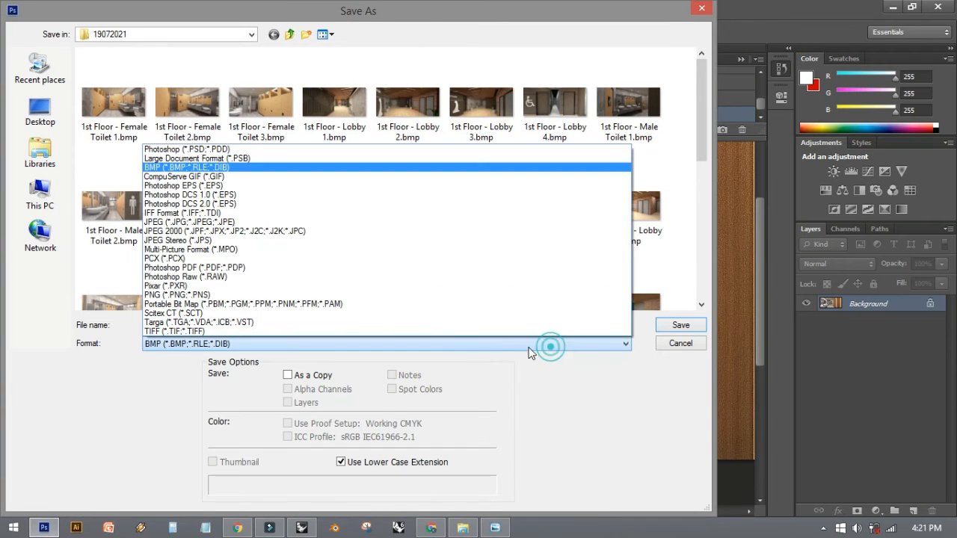
left_click(271, 222)
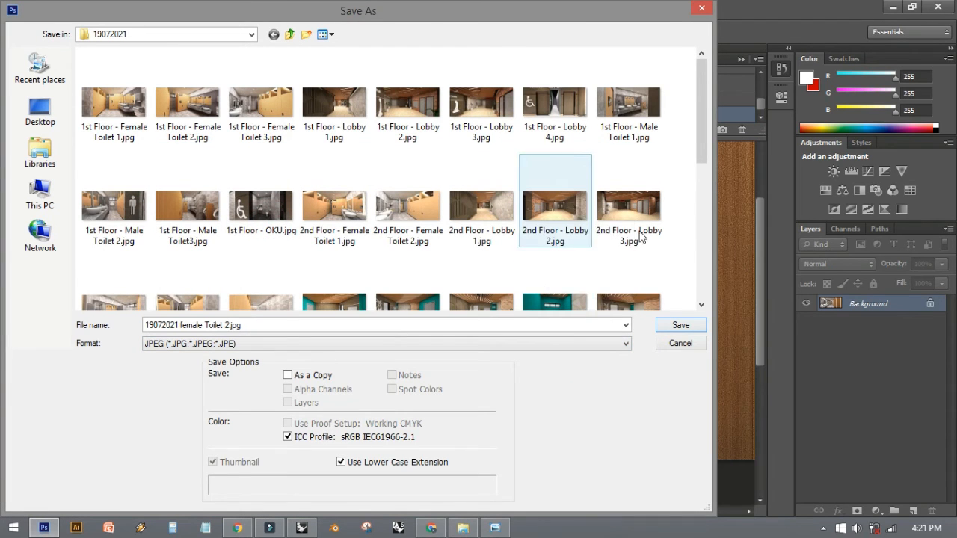
left_click(699, 9)
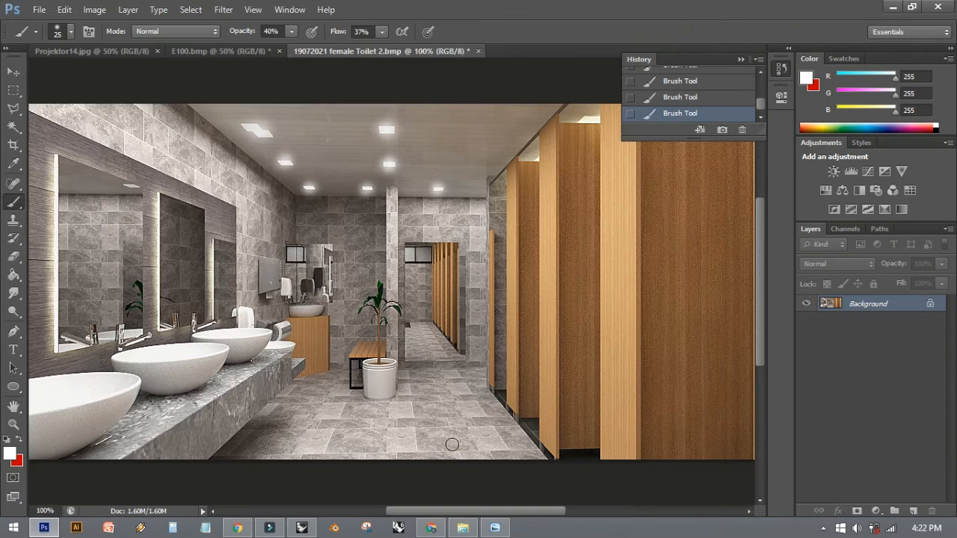
- Switch to File Explorer, open family male 1.jpg from the 19072021 folder in Photoshop and view it at 100%
left_click(463, 529)
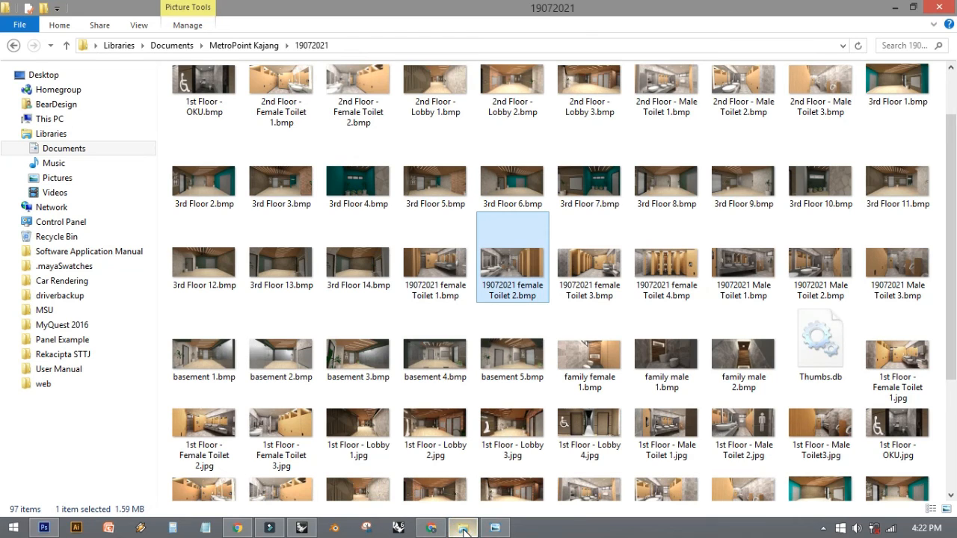
scroll(456, 408, "down", 3)
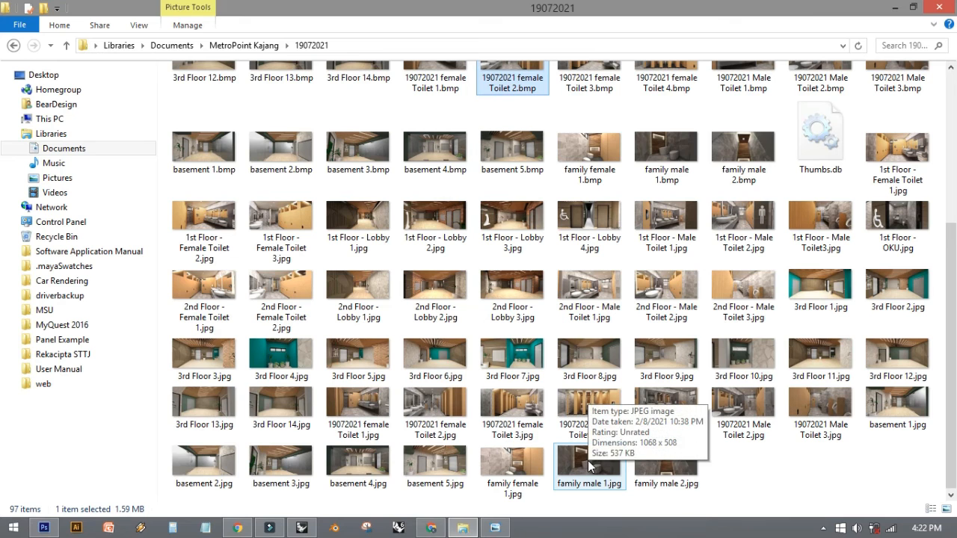
left_click_drag(580, 469, 502, 51)
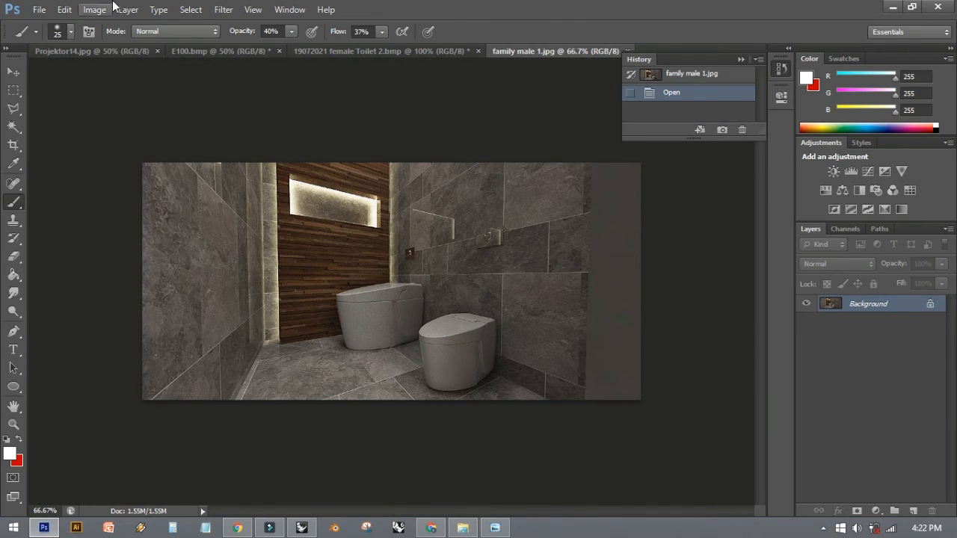
key("ctrl+1")
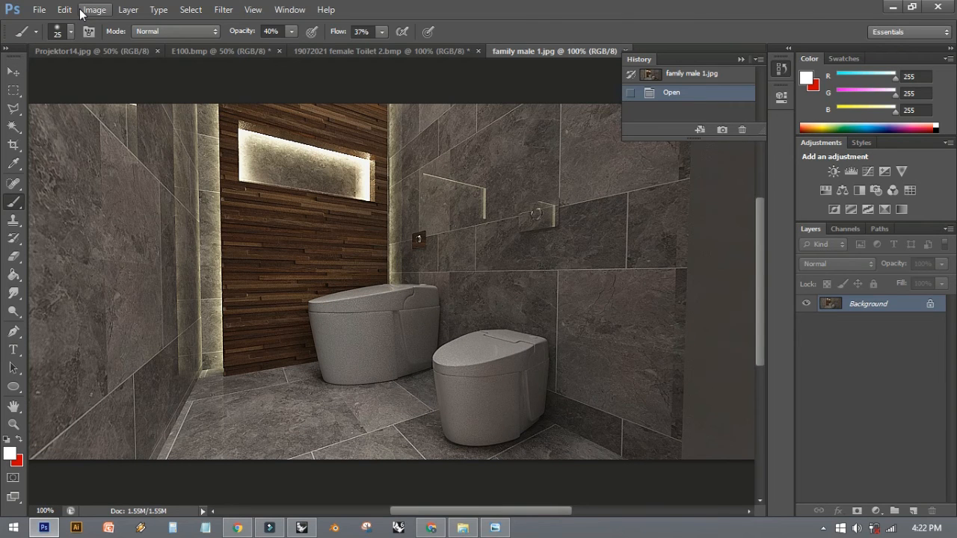
- Apply a Brightness/Contrast adjustment to family male 1.jpg with brightness 102 and contrast 48
left_click(94, 9)
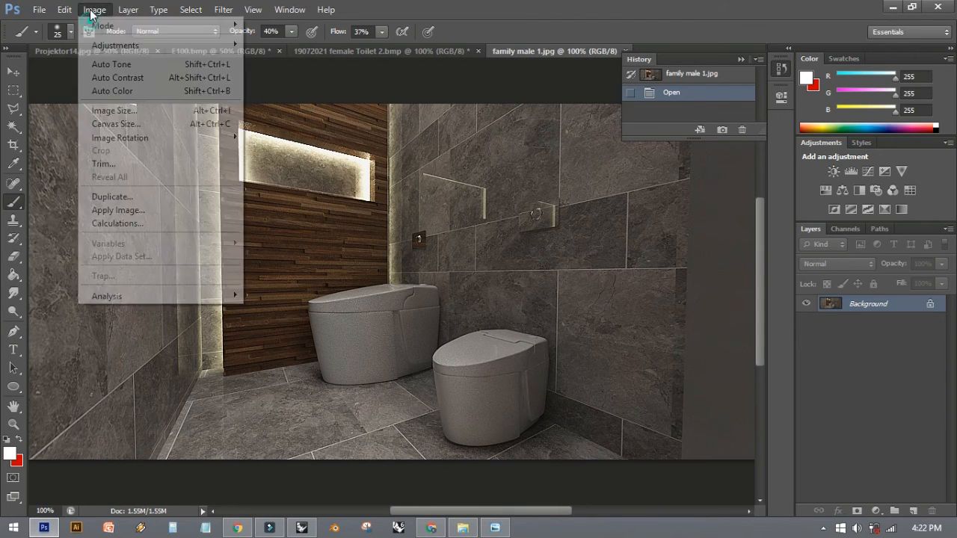
left_click(122, 46)
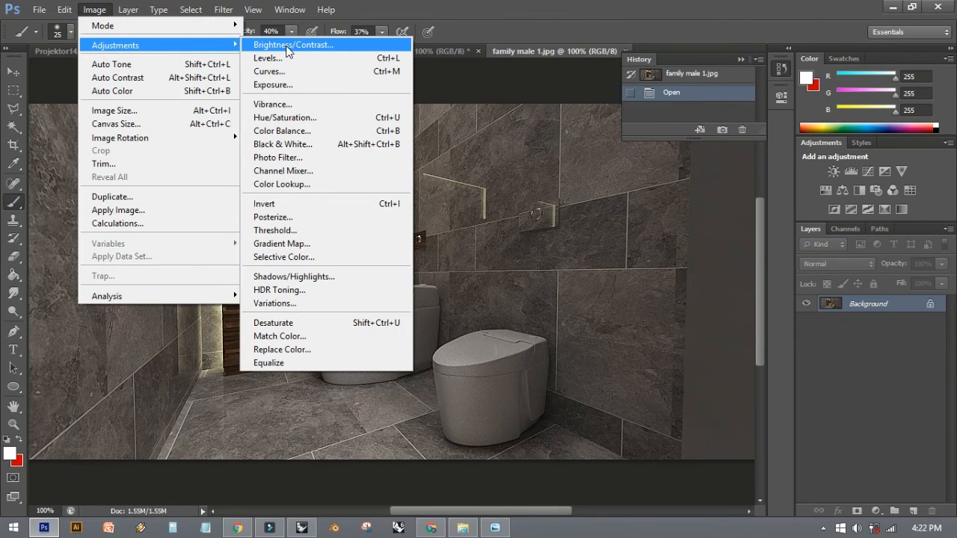
left_click(287, 45)
left_click_drag(671, 77, 716, 72)
left_click_drag(671, 111, 650, 112)
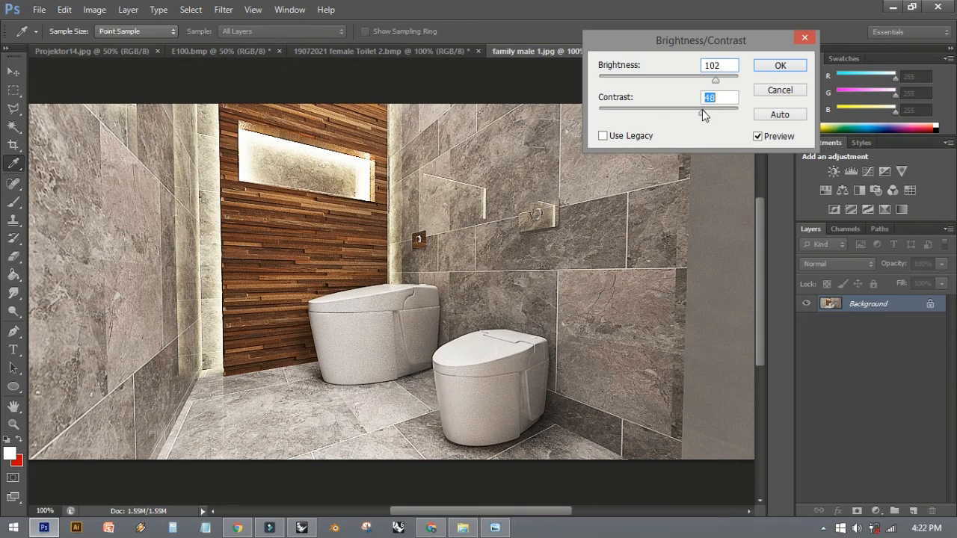
left_click(780, 66)
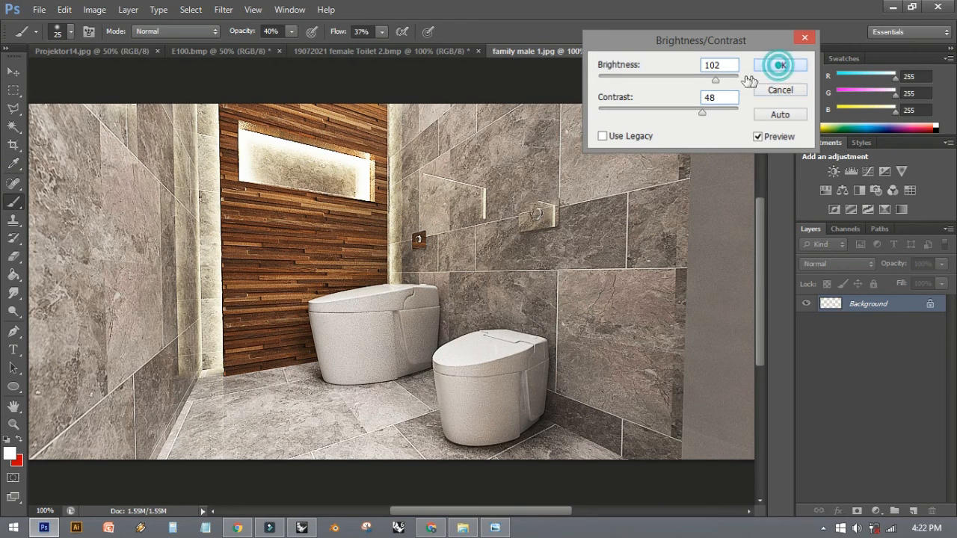
- Sharpen the image with Unsharp Mask at an amount of 55% and a radius of 0.5 pixels
left_click(283, 10)
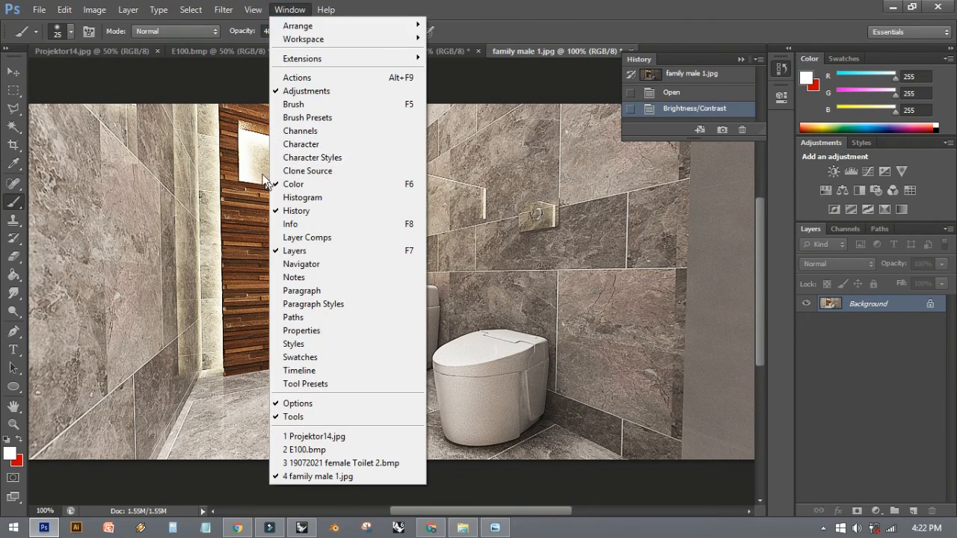
mouse_move(224, 10)
mouse_move(277, 220)
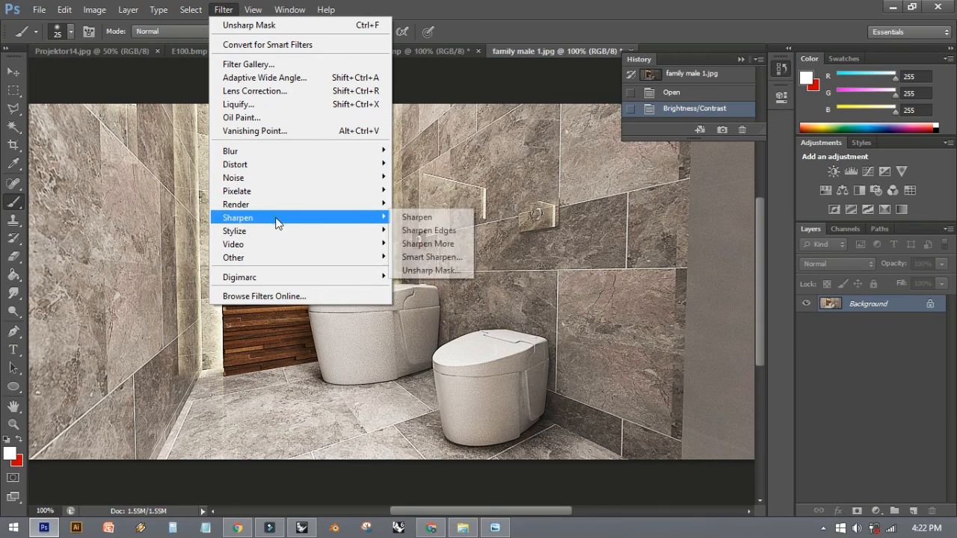
left_click(456, 272)
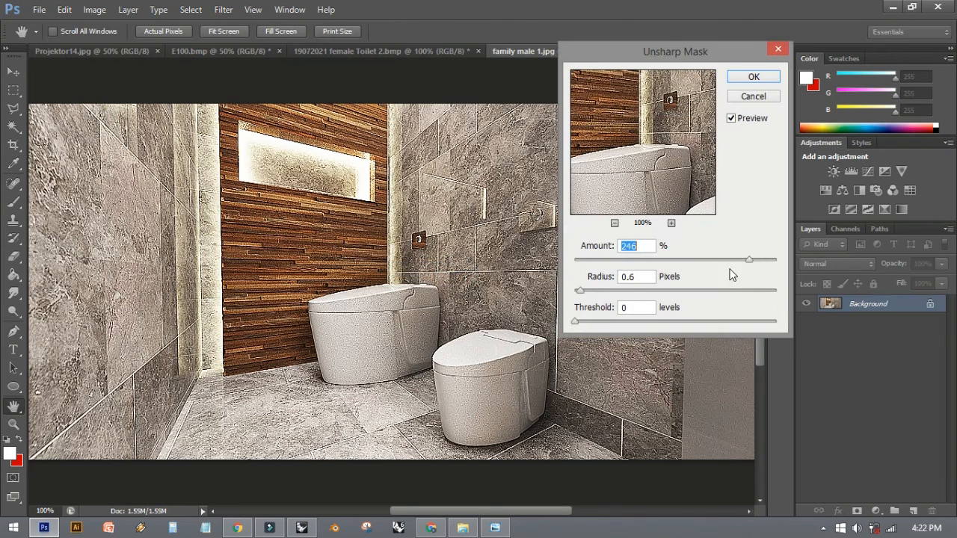
left_click_drag(580, 291, 577, 291)
left_click_drag(750, 260, 634, 273)
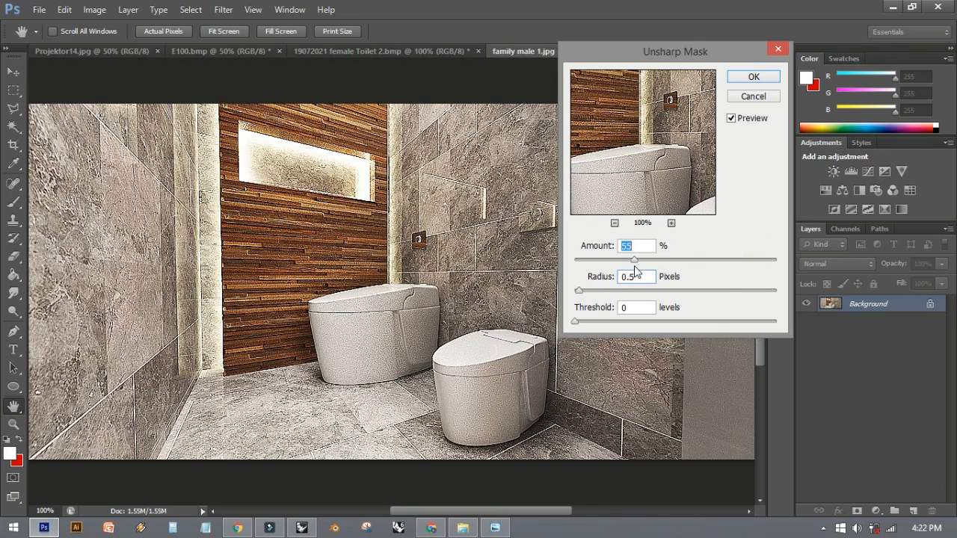
left_click(754, 77)
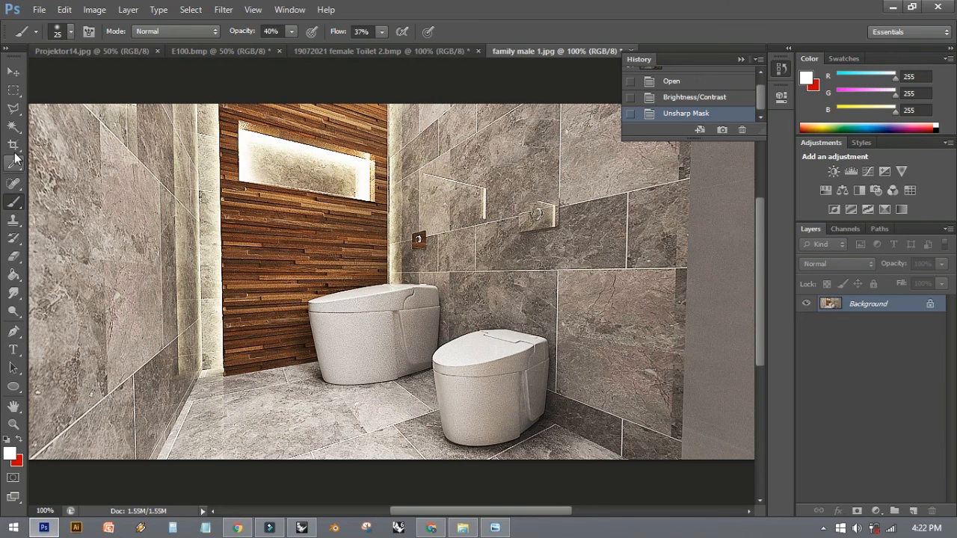
- Collapse the History panel and crop off the plain grey strip along the image's right edge
left_click(741, 58)
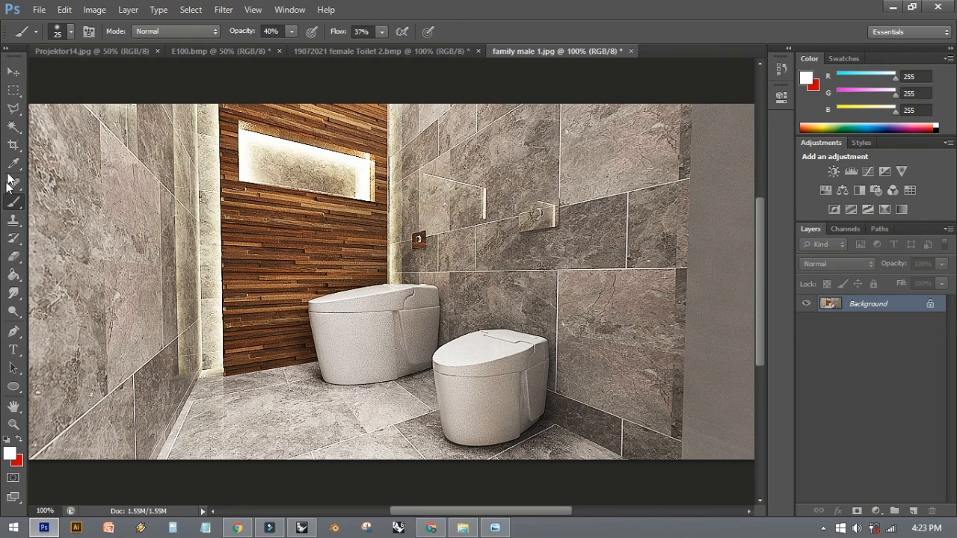
left_click(13, 144)
left_click_drag(30, 106, 683, 465)
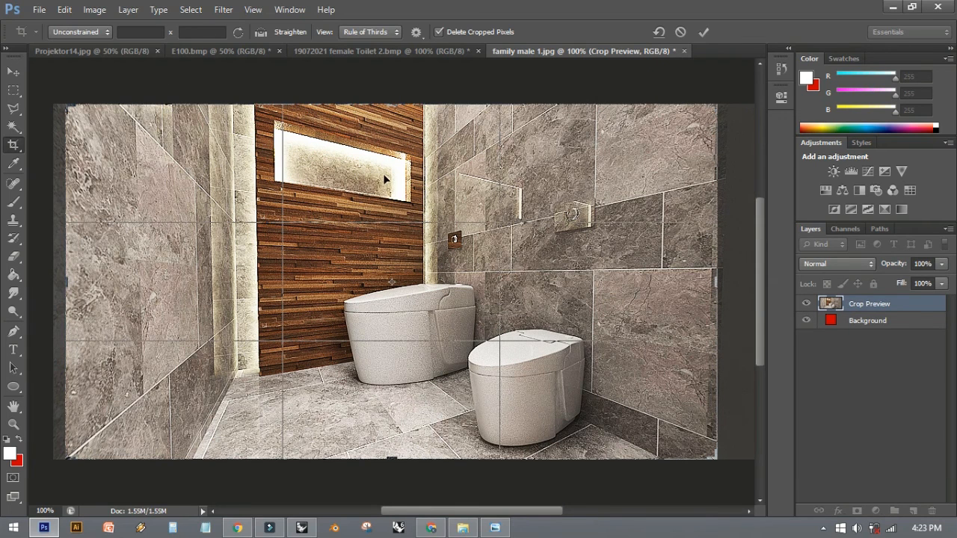
key("Return")
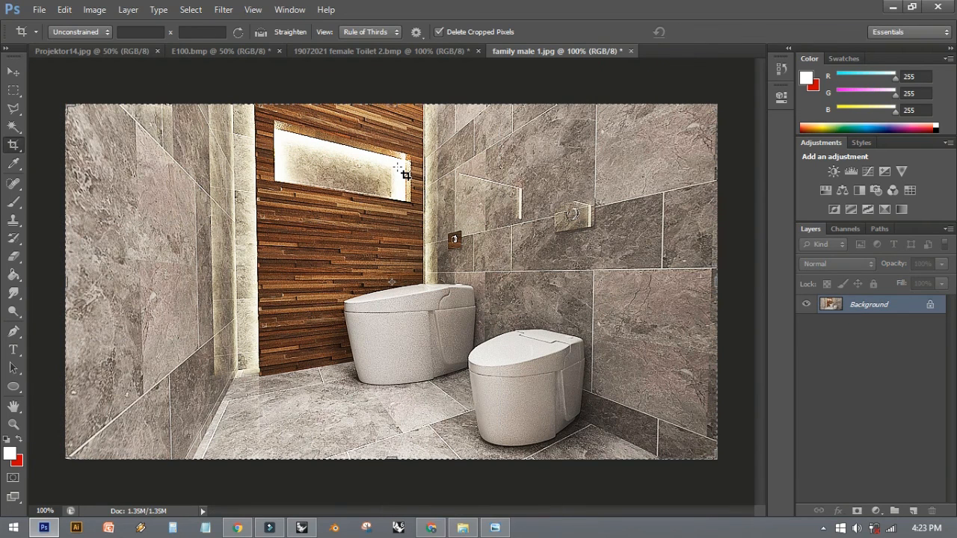
- Review the JPEG format choice in Save As for family male 1.jpg, close without saving and activate the Move tool
left_click(39, 9)
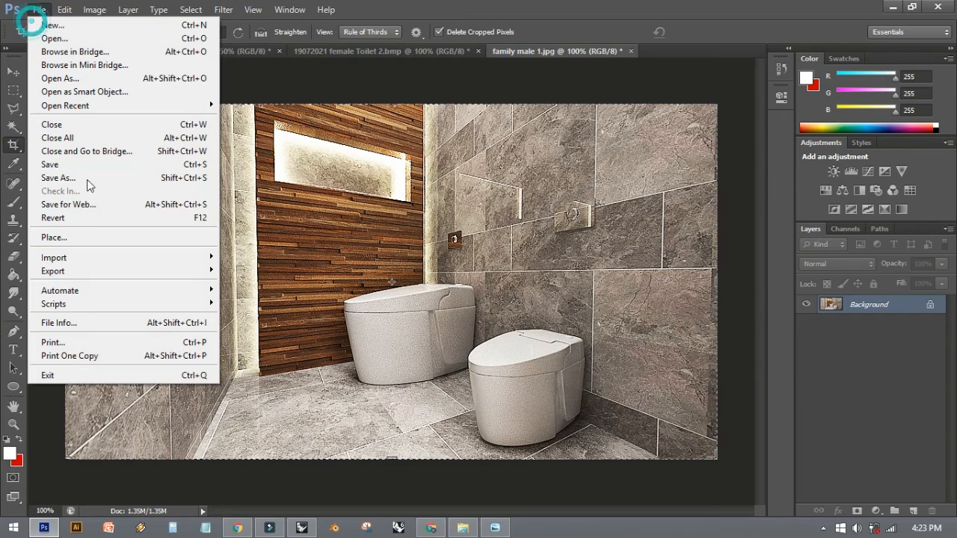
left_click(60, 177)
left_click(359, 345)
left_click(359, 346)
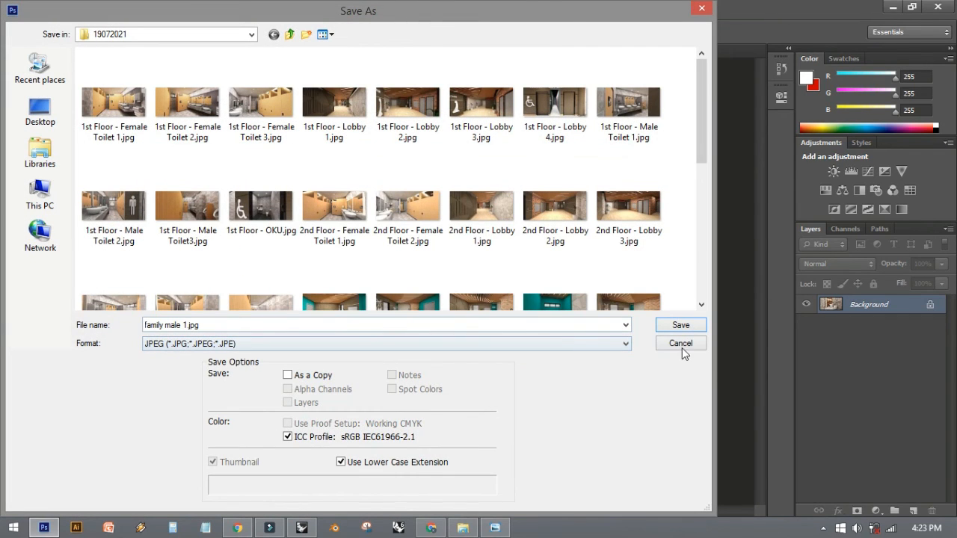
left_click(702, 9)
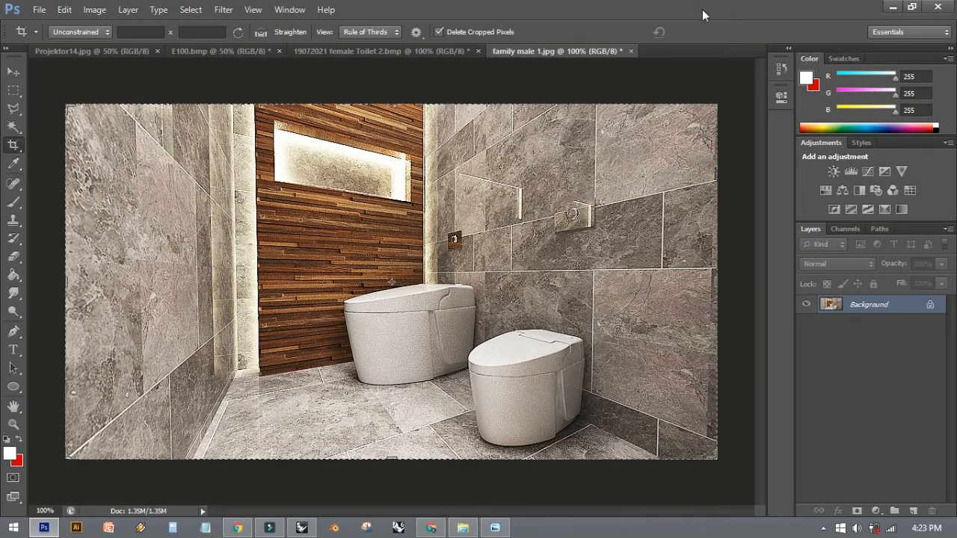
key("v")
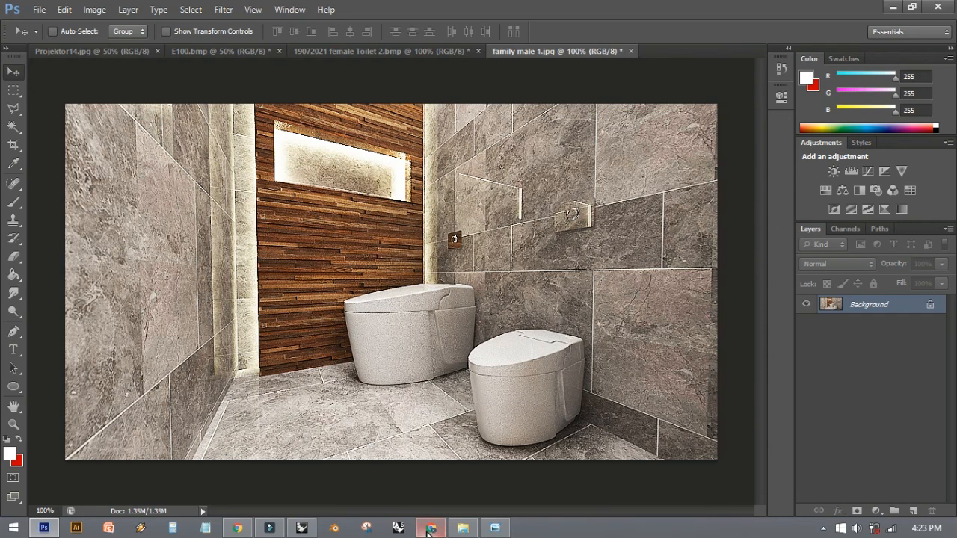
- Switch to the Google Meet call in Chrome and stop presenting the screen
mouse_move(430, 530)
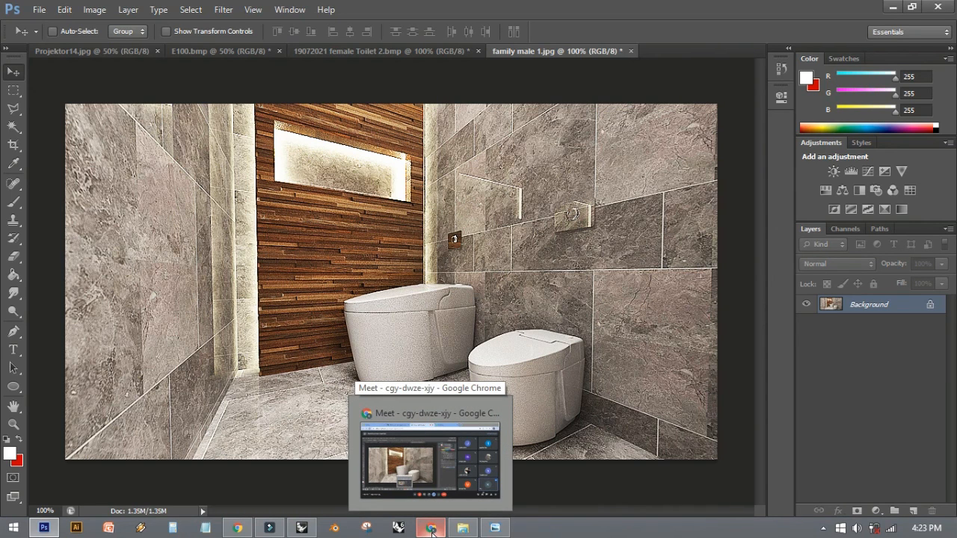
left_click(431, 529)
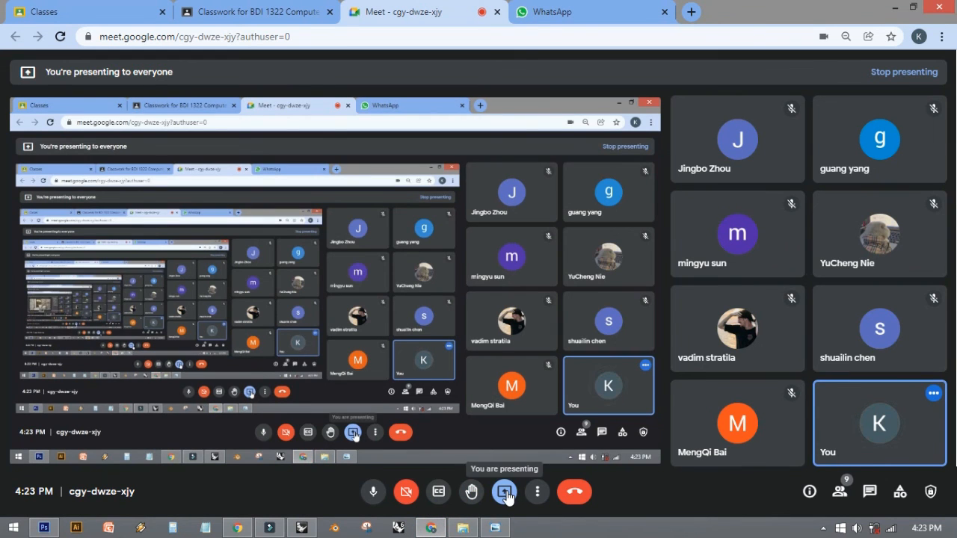
left_click(506, 493)
left_click(530, 455)
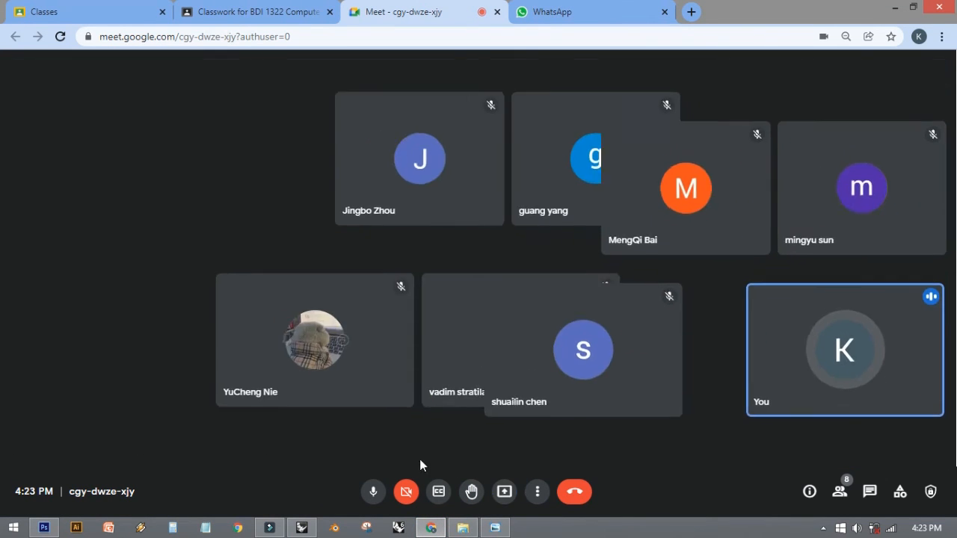
- Present a single window in the Meet call, sharing the Photoshop window with family male 1.jpg
left_click(504, 491)
left_click(555, 425)
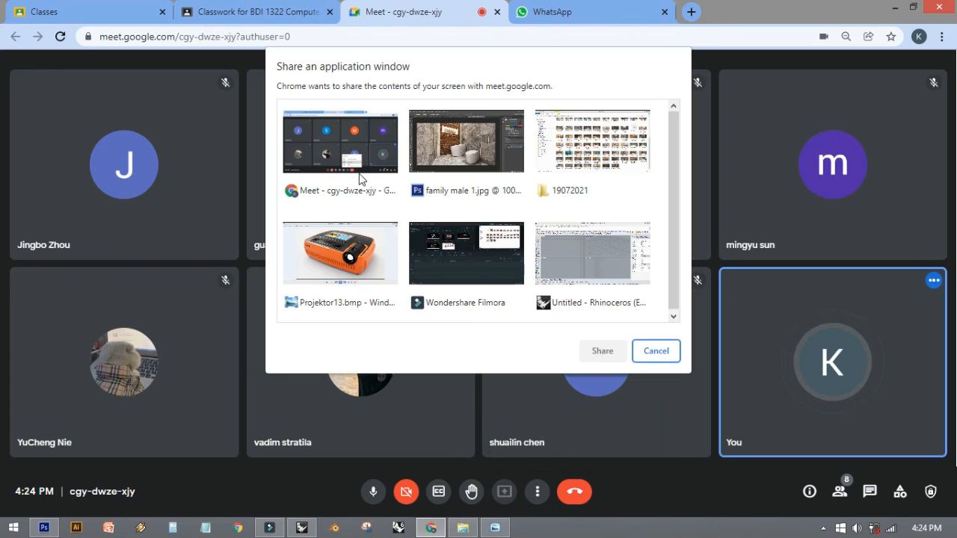
left_click(466, 148)
left_click(602, 352)
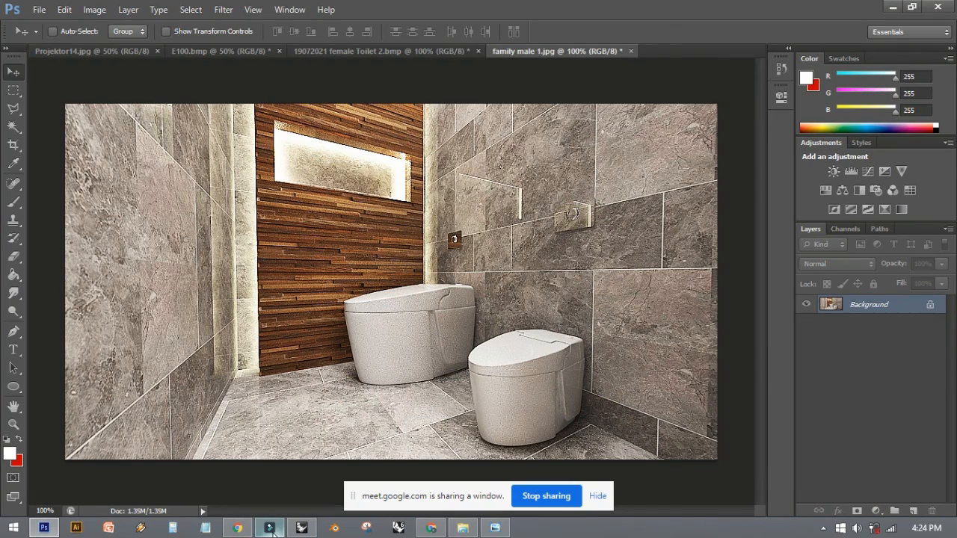
mouse_move(272, 531)
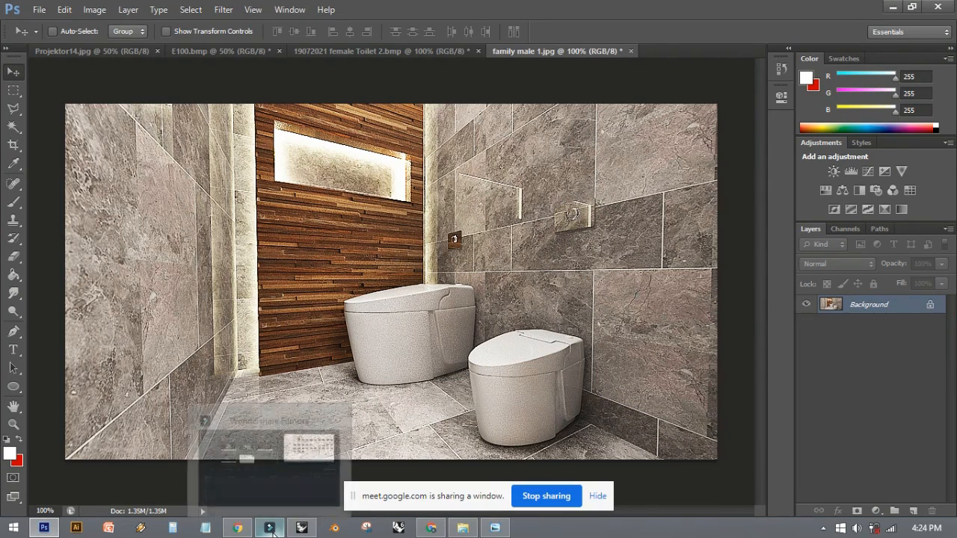